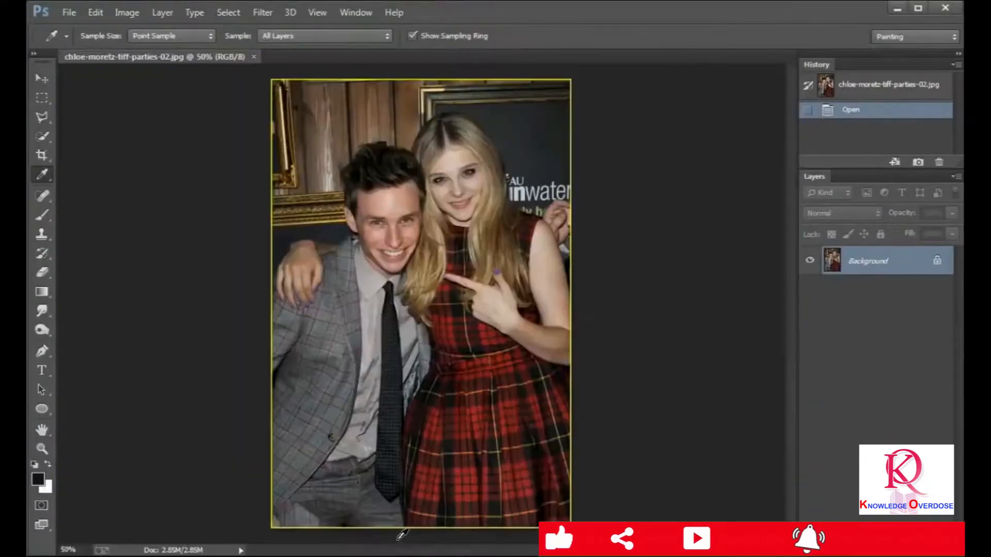
# Start a Pen path at the photo's lower edge and trace up the boundary between the man's trousers and the woman's dress.
pyautogui.scroll(5, 413, 309)
pyautogui.press('p')
pyautogui.click(413, 524)
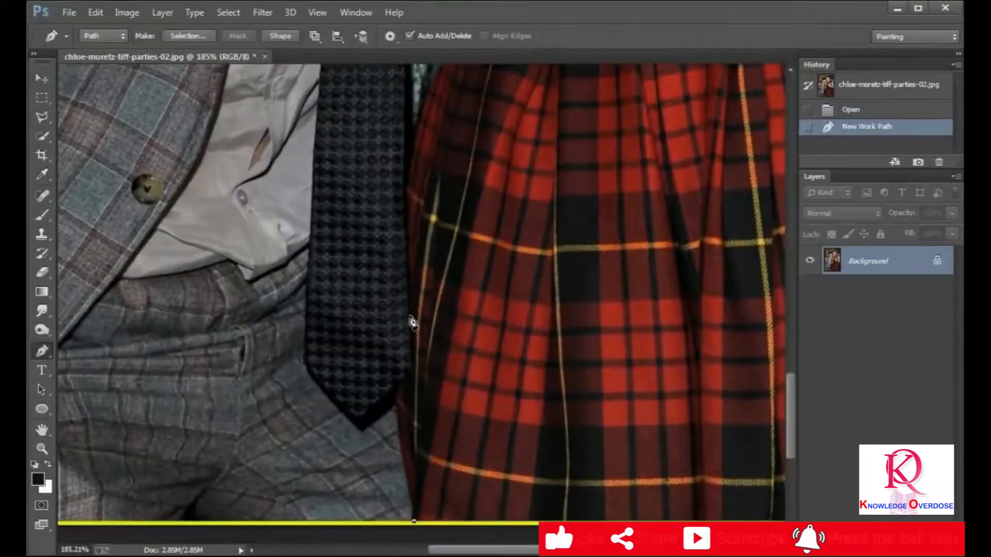
pyautogui.moveTo(409, 373); pyautogui.dragTo(407, 299)
pyautogui.moveTo(418, 122); pyautogui.dragTo(433, 72)
# Continue the path up the skirt and around the dress waist, undoing one misplaced anchor point.
pyautogui.moveTo(790, 412); pyautogui.dragTo(790, 346)
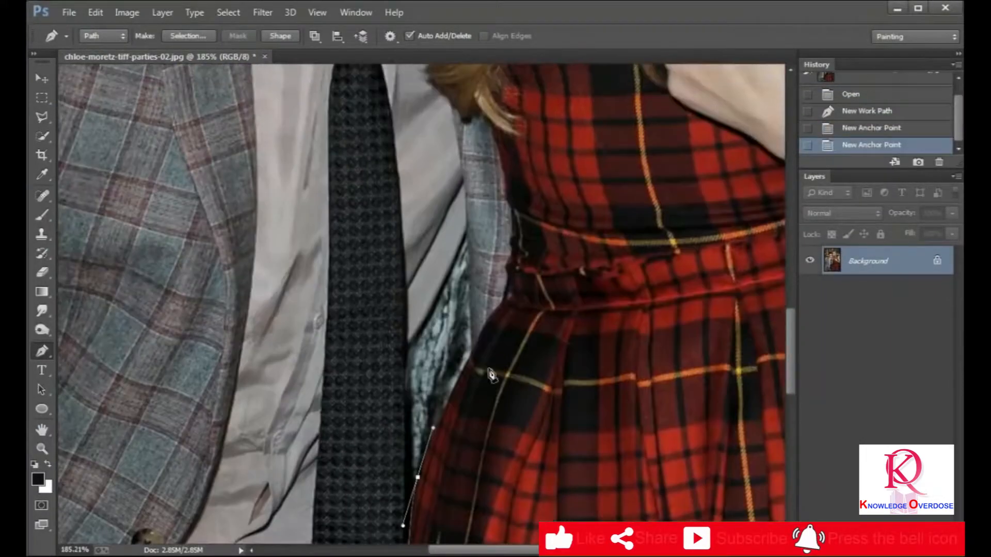
pyautogui.moveTo(494, 314); pyautogui.dragTo(505, 302)
pyautogui.keyDown('alt'); pyautogui.click(494, 313); pyautogui.keyUp('alt')
pyautogui.hotkey('ctrl', 'z')
pyautogui.scroll(4, 505, 413)
pyautogui.click(873, 110)
pyautogui.moveTo(490, 269); pyautogui.dragTo(507, 249)
pyautogui.moveTo(511, 214); pyautogui.dragTo(511, 199)
pyautogui.moveTo(514, 187); pyautogui.dragTo(518, 175)
# Try to trace the path closely up the bodice edge and around the woman's hair tips.
pyautogui.moveTo(793, 366); pyautogui.dragTo(799, 322)
pyautogui.moveTo(492, 320); pyautogui.dragTo(446, 293)
pyautogui.click(488, 304)
pyautogui.click(464, 282)
pyautogui.moveTo(439, 287); pyautogui.dragTo(434, 277)
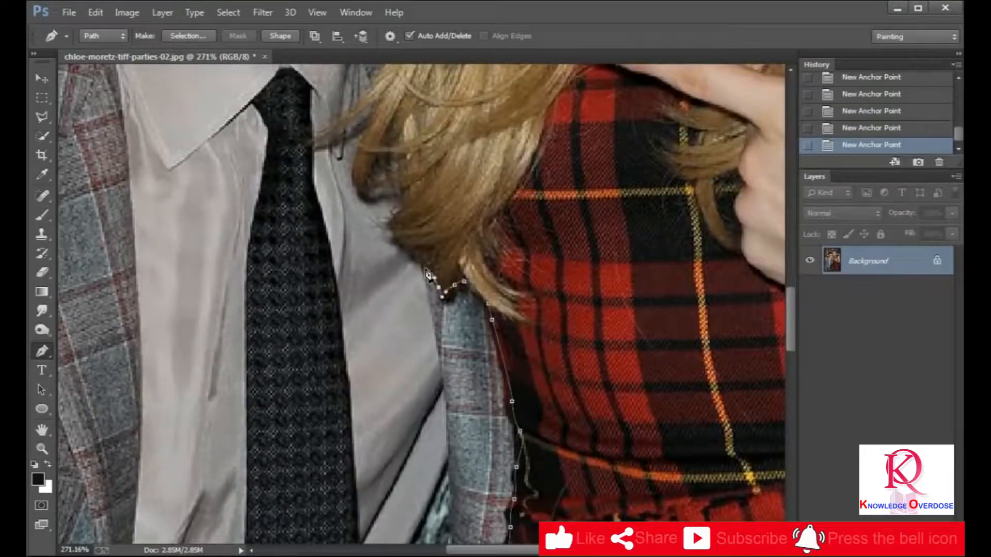
pyautogui.click(391, 238)
pyautogui.click(393, 215)
pyautogui.click(407, 201)
pyautogui.moveTo(394, 196); pyautogui.dragTo(382, 199)
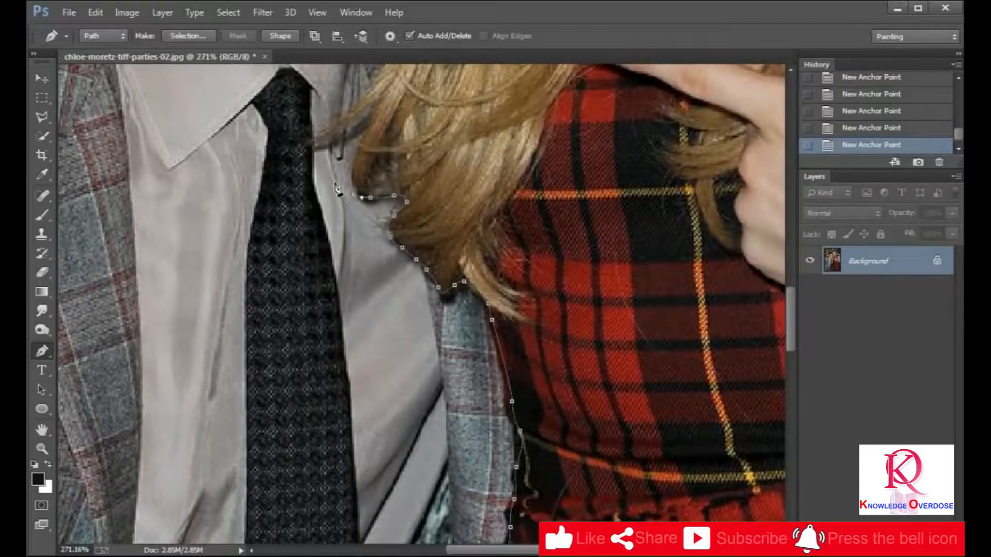
# Step back through the history to undo the anchor points traced around the hair tips.
pyautogui.click(866, 96)
pyautogui.scroll(4, 865, 109)
pyautogui.click(866, 109)
pyautogui.scroll(4, 865, 110)
pyautogui.click(866, 121)
pyautogui.scroll(3, 866, 119)
pyautogui.click(867, 110)
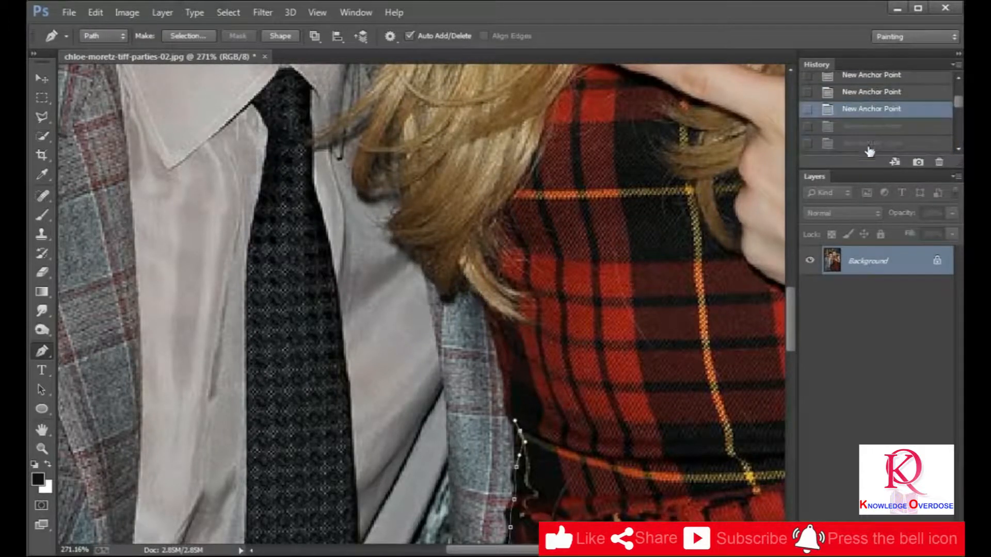
pyautogui.click(869, 145)
# Extend the path loosely past the hair tips to the tie, up the man's jaw and over to the woman's head.
pyautogui.scroll(5, 410, 278)
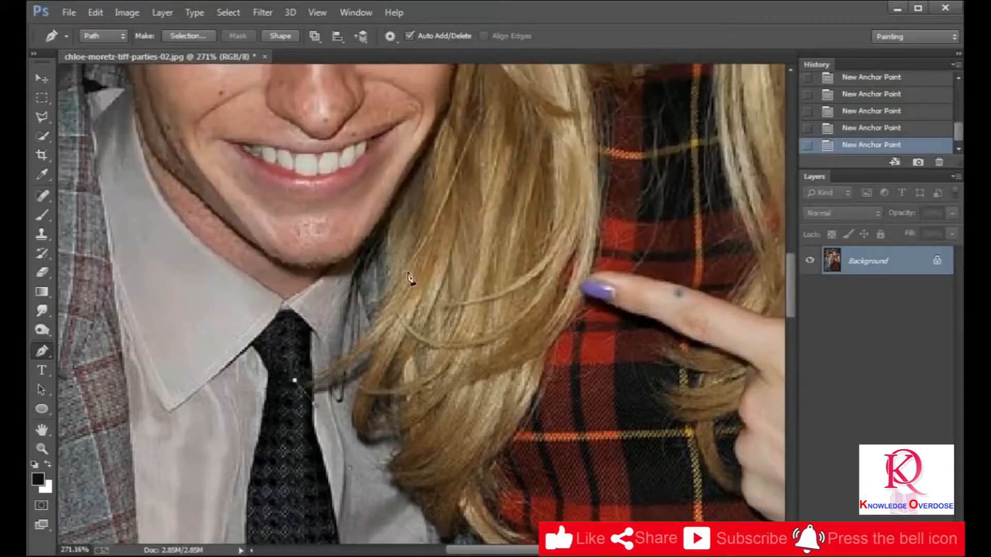
pyautogui.hotkey('ctrl', 'z')
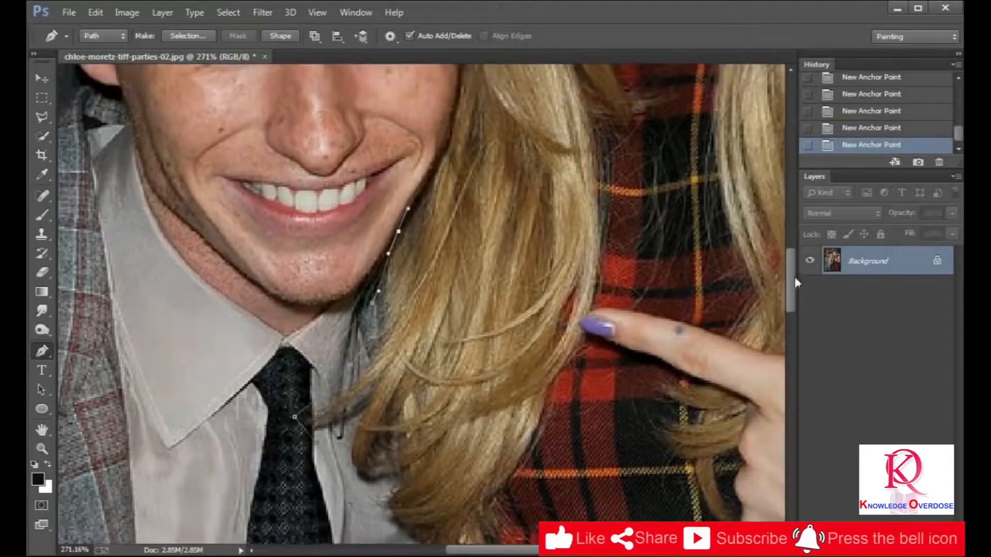
pyautogui.scroll(1, 413, 207)
pyautogui.click(446, 154)
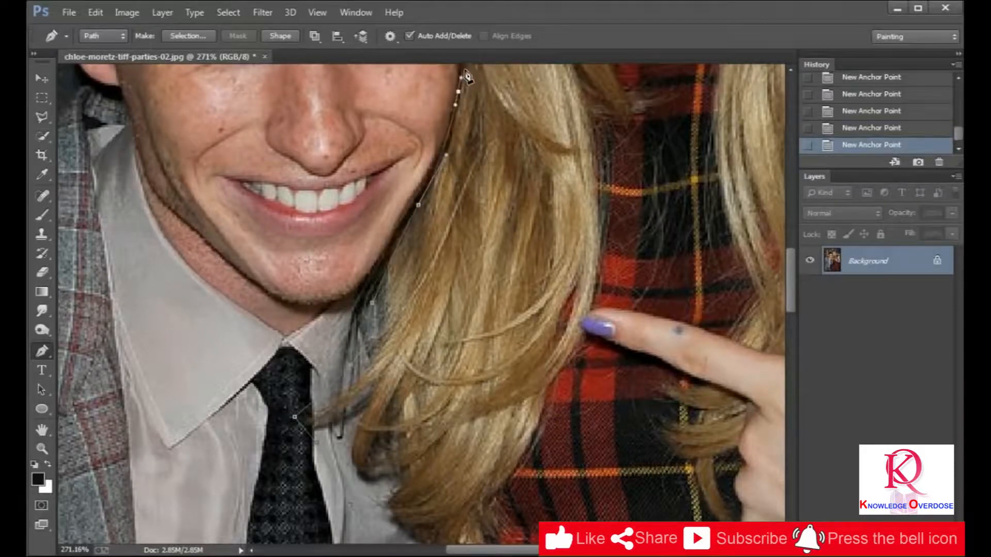
pyautogui.scroll(-4, 467, 77)
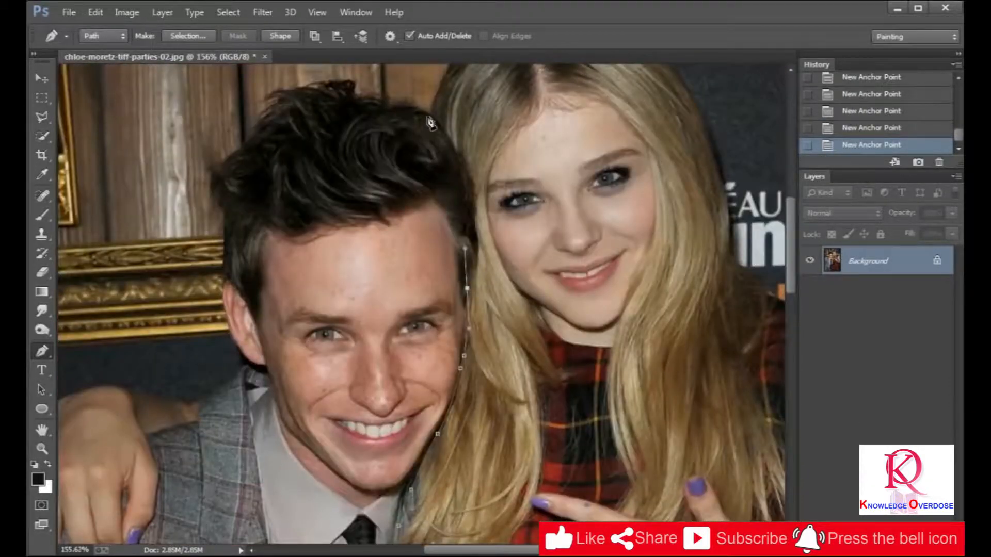
pyautogui.scroll(2, 474, 96)
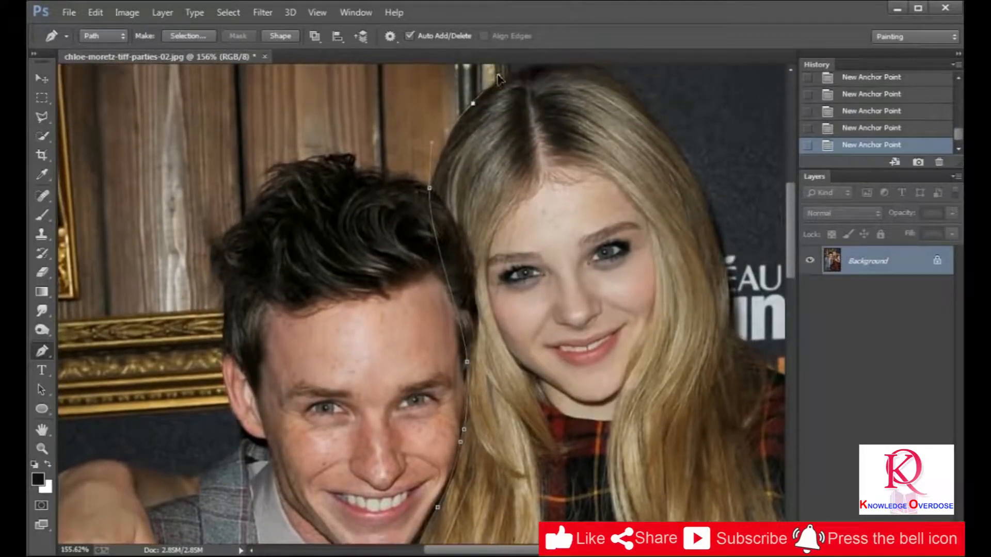
# Undo the last two anchor points and retrace the path from the man's hair around the woman's head.
pyautogui.hotkey('ctrl', 'alt', 'z')
pyautogui.hotkey('ctrl', 'alt', 'z')
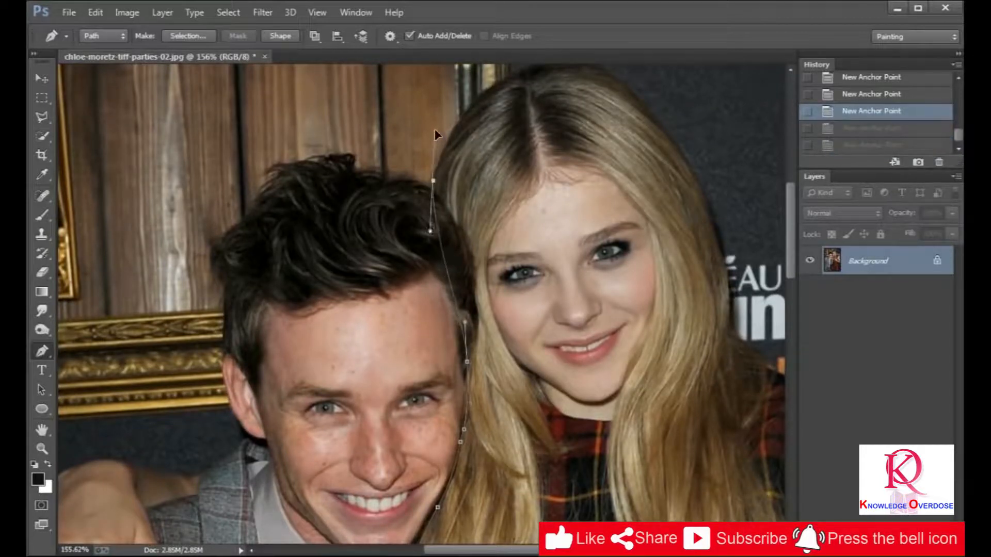
pyautogui.hotkey('ctrl', 'shift', 'z')
pyautogui.hotkey('ctrl', 'shift', 'z')
# Close the path around the woman outside the photo and convert it into a selection.
pyautogui.scroll(-5, 558, 77)
pyautogui.rightClick(473, 380)
pyautogui.click(523, 401)
# Copy the selected woman from the Background onto a new layer.
pyautogui.scroll(2, 763, 354)
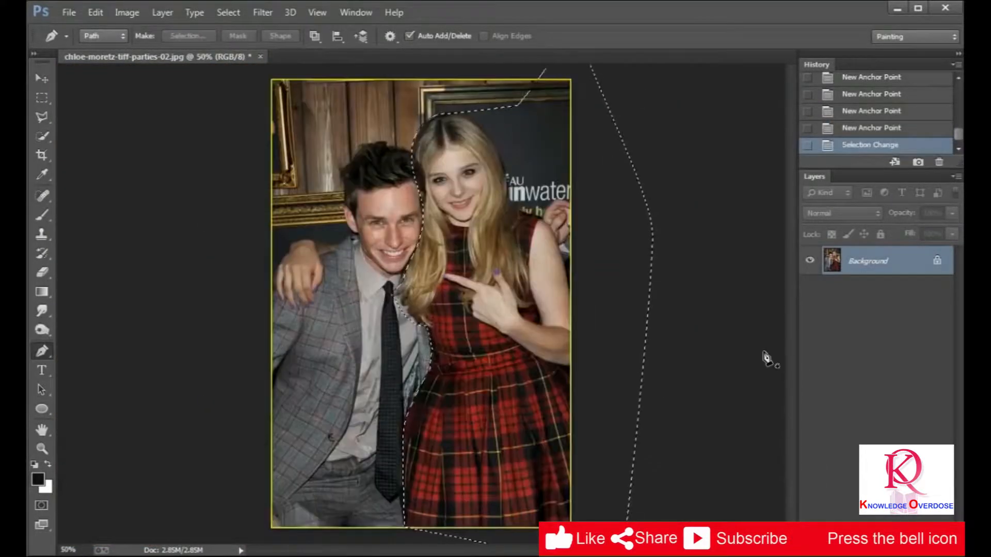
pyautogui.rightClick(905, 265)
pyautogui.rightClick(538, 214)
pyautogui.click(864, 343)
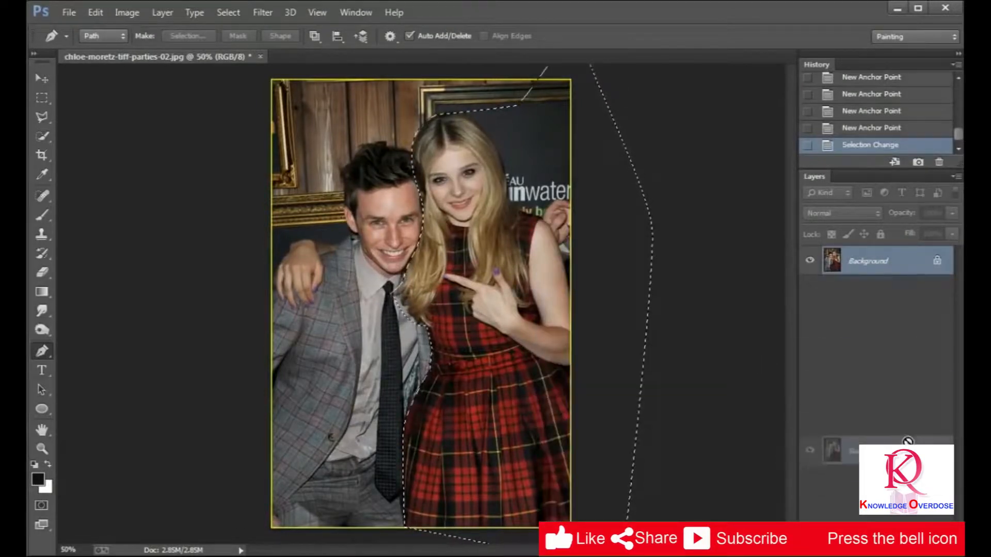
pyautogui.hotkey('ctrl', 'j')
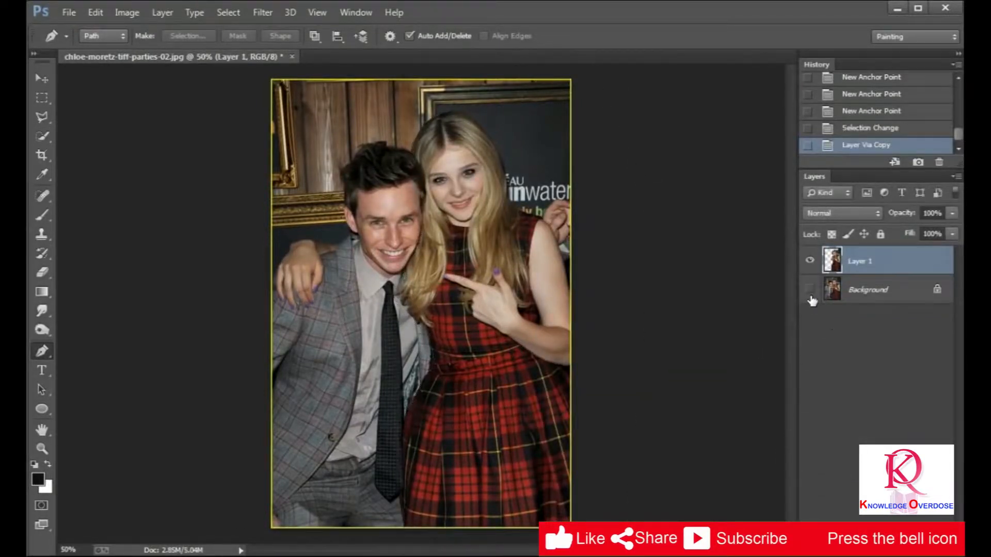
# Hide the Background layer and add a white Solid Color fill layer above it.
pyautogui.click(809, 289)
pyautogui.scroll(6, 401, 303)
pyautogui.click(873, 290)
pyautogui.click(876, 548)
pyautogui.click(820, 231)
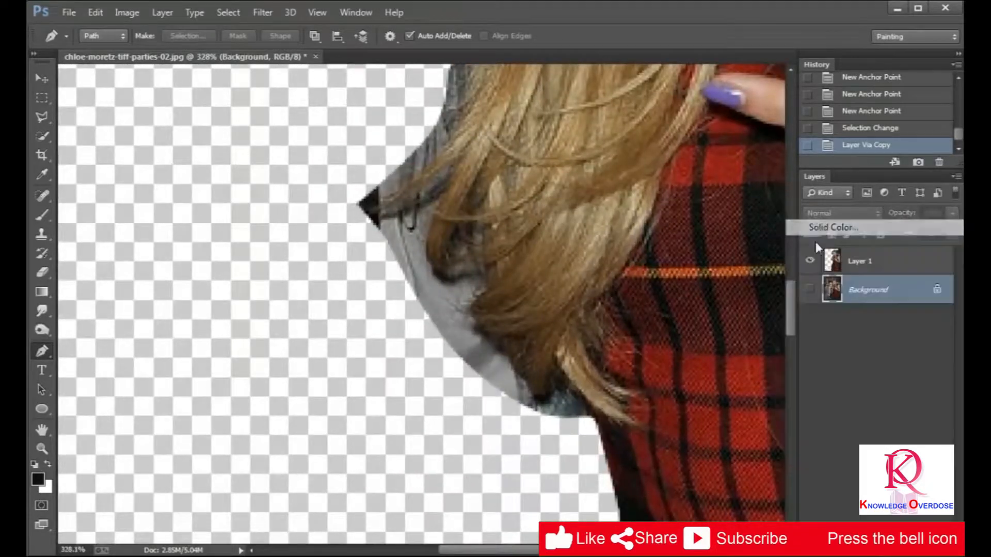
pyautogui.moveTo(527, 497); pyautogui.dragTo(507, 481)
pyautogui.click(834, 472)
# On Layer 1, erase a thin outline along the hair tips with the Eraser reduced to size 3.
pyautogui.click(860, 261)
pyautogui.click(42, 272)
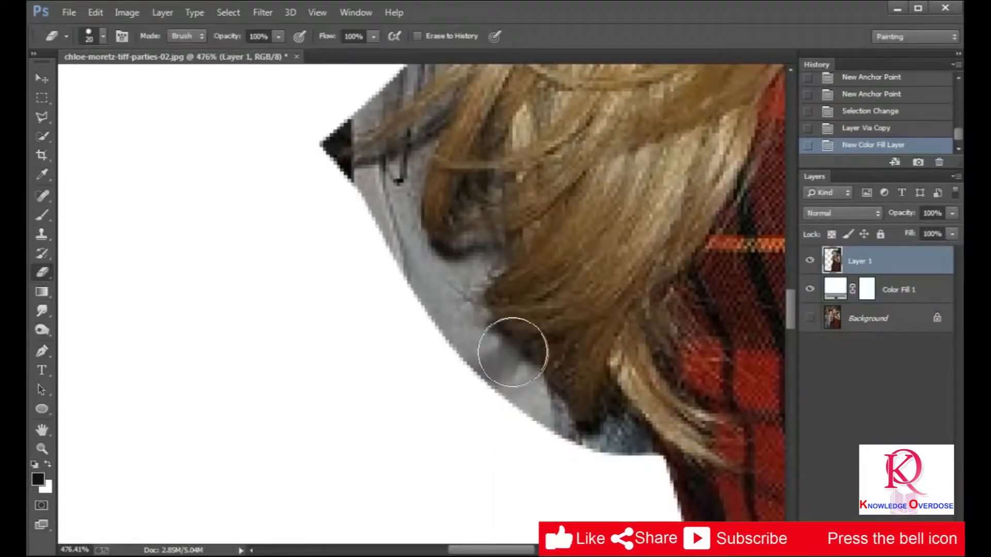
pyautogui.scroll(3, 475, 355)
pyautogui.press('[')
pyautogui.press('[')
pyautogui.press('[')
pyautogui.press('[')
pyautogui.scroll(-2, 474, 355)
pyautogui.moveTo(480, 338)
pyautogui.mouseDown()
pyautogui.moveTo(505, 376)
pyautogui.moveTo(481, 310)
pyautogui.moveTo(504, 256)
pyautogui.moveTo(434, 252)
pyautogui.moveTo(448, 259)
pyautogui.moveTo(420, 217)
pyautogui.mouseUp()
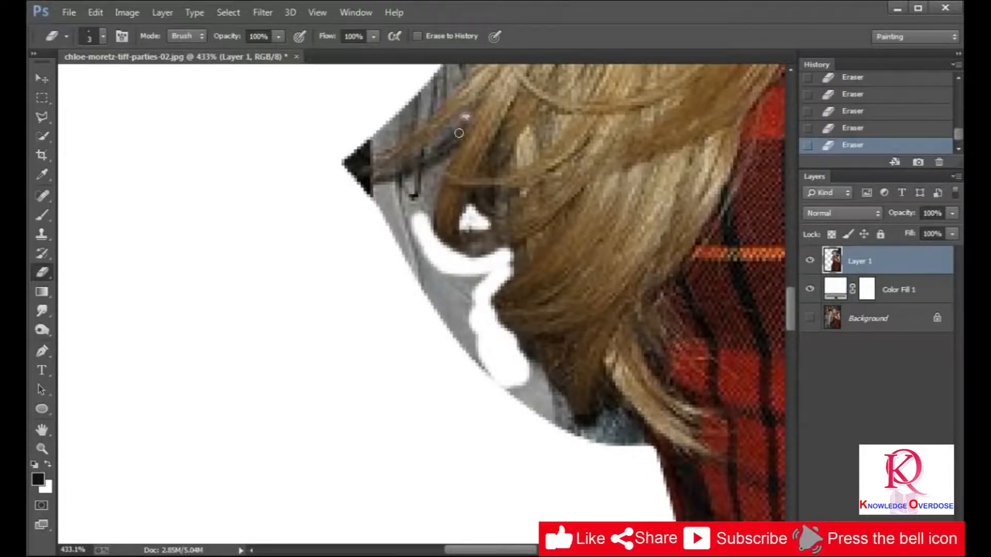
pyautogui.moveTo(464, 121); pyautogui.dragTo(424, 221)
pyautogui.moveTo(567, 419)
pyautogui.mouseDown()
pyautogui.moveTo(602, 396)
pyautogui.moveTo(636, 426)
pyautogui.mouseUp()
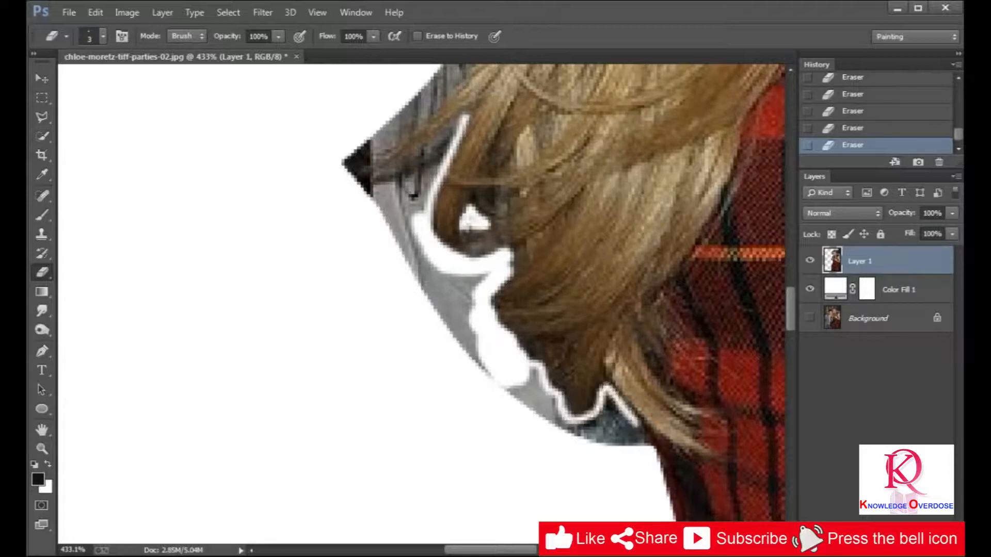
pyautogui.moveTo(460, 86); pyautogui.dragTo(401, 135)
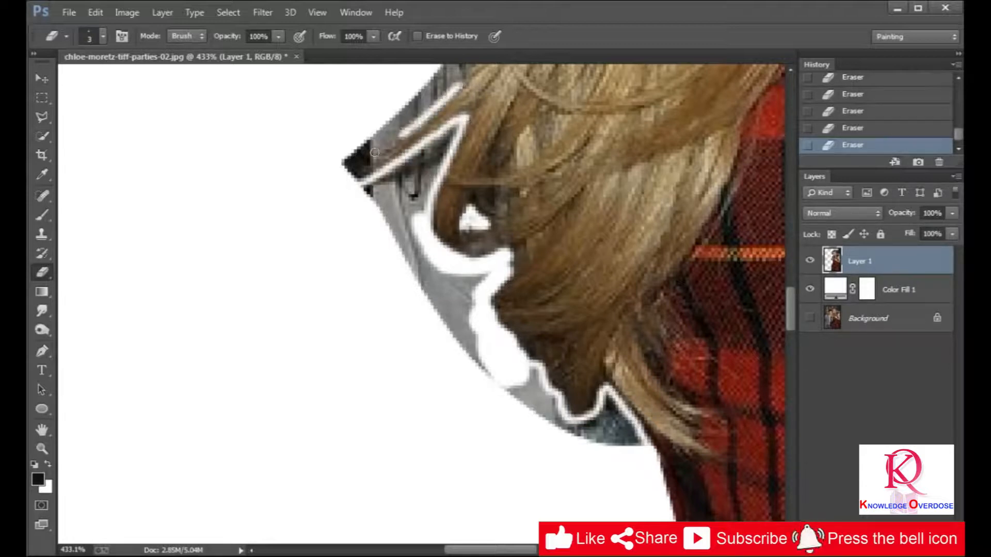
# Erase the jacket and shirt remnants beside the upper hair edge, enlarging the Eraser to size 6.
pyautogui.moveTo(791, 310); pyautogui.dragTo(796, 283)
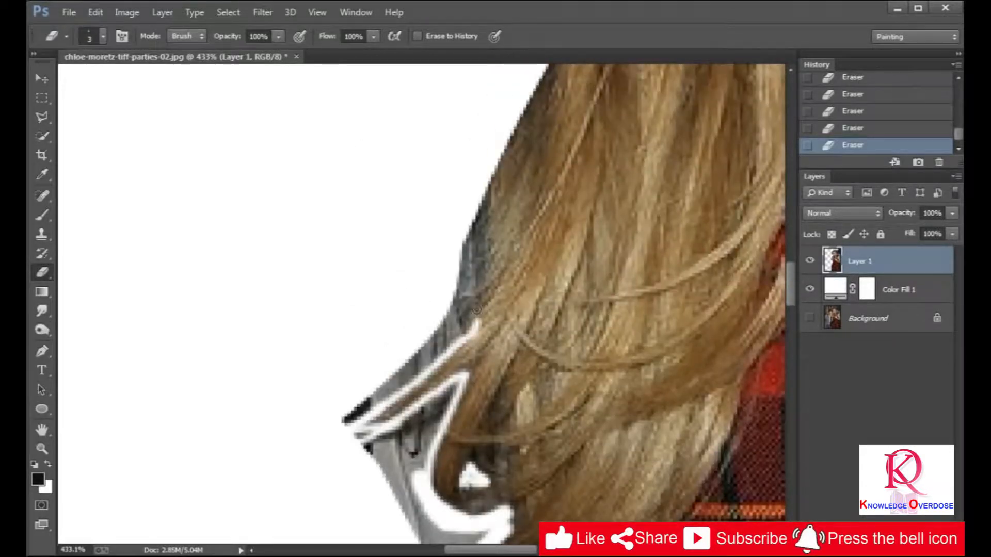
pyautogui.moveTo(472, 220)
pyautogui.mouseDown()
pyautogui.moveTo(475, 207)
pyautogui.moveTo(457, 325)
pyautogui.moveTo(351, 414)
pyautogui.mouseUp()
pyautogui.press(']')
pyautogui.press(']')
pyautogui.moveTo(462, 253)
pyautogui.mouseDown()
pyautogui.moveTo(449, 329)
pyautogui.moveTo(361, 428)
pyautogui.mouseUp()
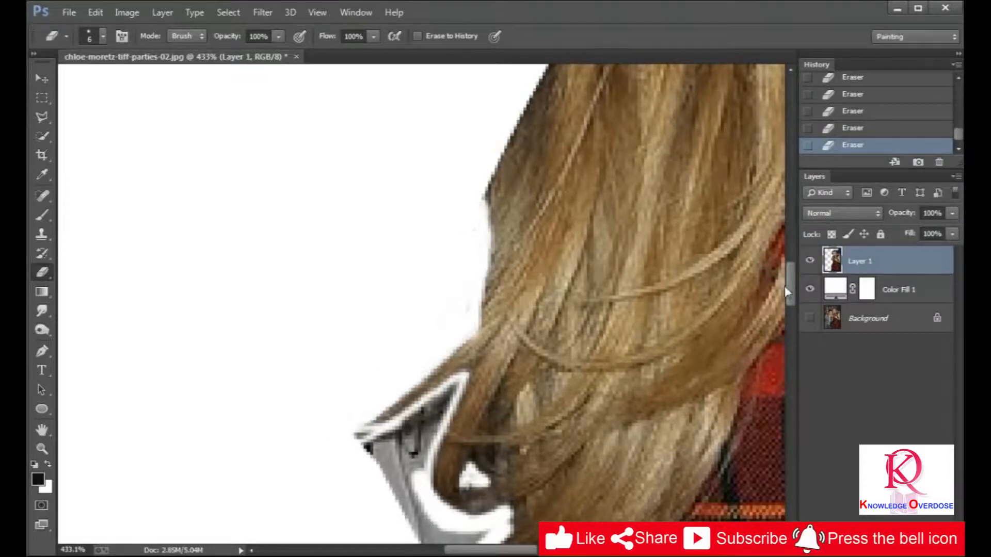
# Erase the remaining grey shirt and jacket remnants around the lower hair tips.
pyautogui.moveTo(784, 287); pyautogui.dragTo(786, 315)
pyautogui.moveTo(604, 390)
pyautogui.mouseDown()
pyautogui.moveTo(638, 444)
pyautogui.moveTo(558, 431)
pyautogui.moveTo(599, 434)
pyautogui.moveTo(565, 423)
pyautogui.moveTo(536, 383)
pyautogui.mouseUp()
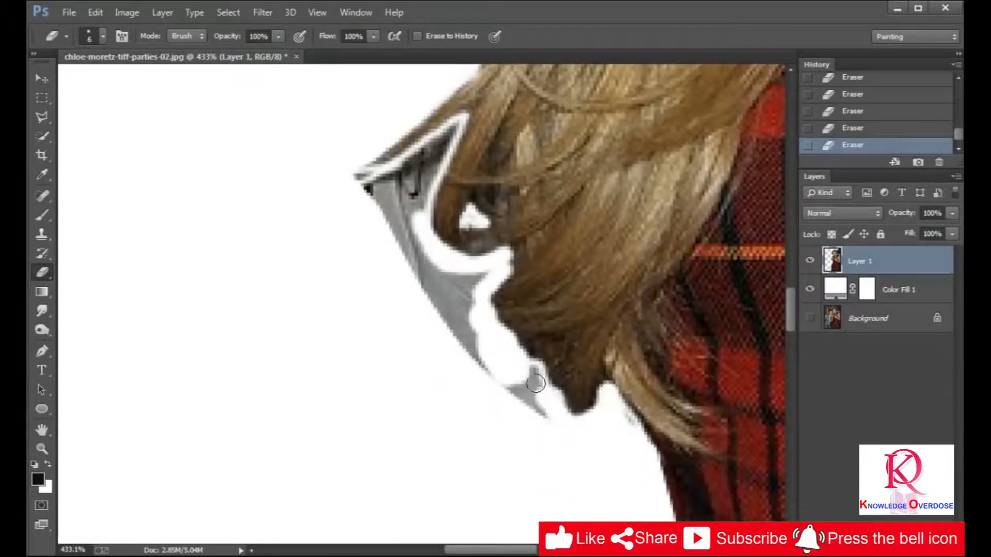
pyautogui.moveTo(480, 340)
pyautogui.mouseDown()
pyautogui.moveTo(372, 180)
pyautogui.moveTo(449, 128)
pyautogui.moveTo(438, 154)
pyautogui.moveTo(436, 310)
pyautogui.mouseUp()
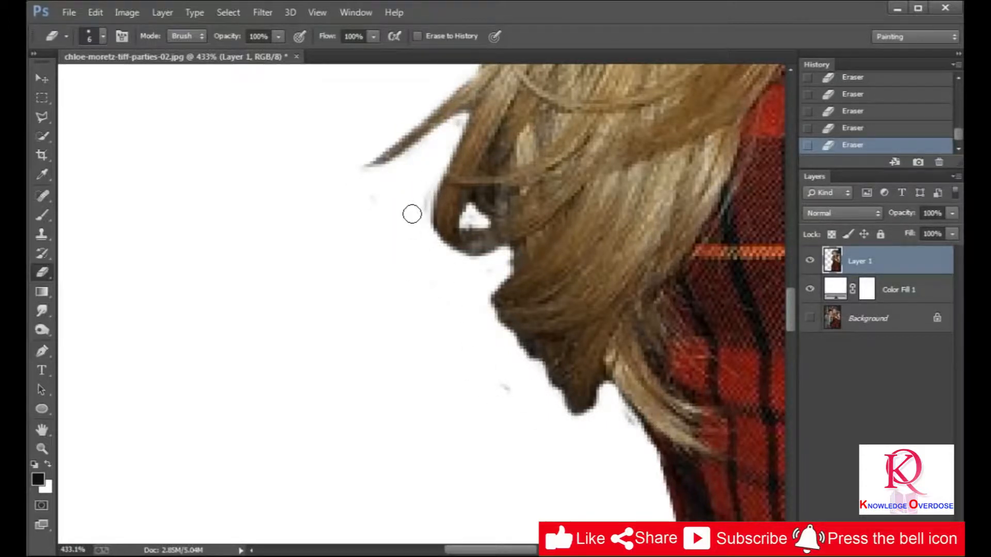
# Sample a brown from the hair curl as the foreground color.
pyautogui.scroll(-6, 436, 268)
pyautogui.scroll(6, 406, 186)
pyautogui.click(42, 215)
pyautogui.scroll(3, 480, 307)
pyautogui.click(43, 174)
pyautogui.click(475, 248)
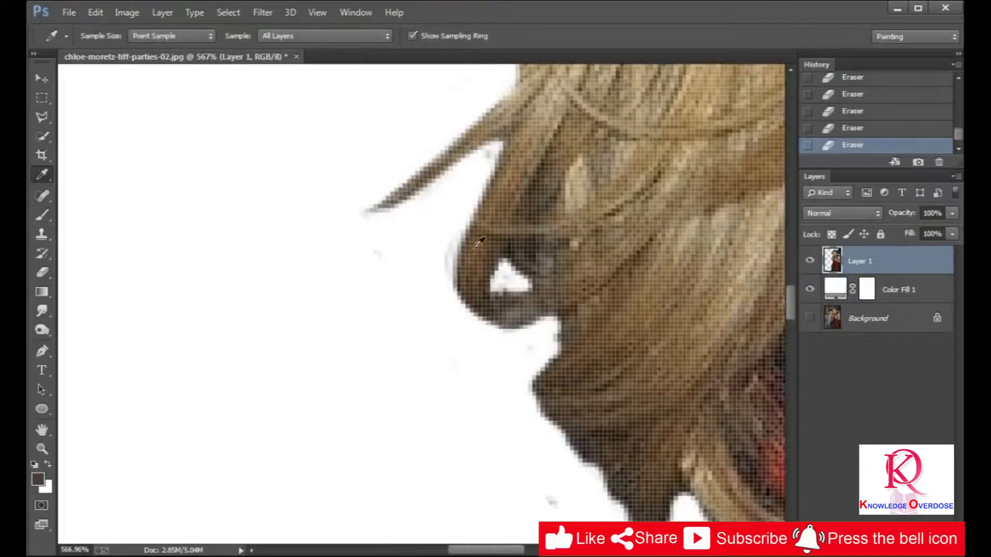
# Smudge a thin strand out of the hair curl and extend the long lock's tip at size 1 and 100% strength.
pyautogui.click(42, 215)
pyautogui.click(43, 292)
pyautogui.click(43, 311)
pyautogui.scroll(7, 486, 227)
pyautogui.moveTo(472, 227); pyautogui.dragTo(392, 211)
pyautogui.moveTo(455, 217); pyautogui.dragTo(430, 211)
pyautogui.moveTo(307, 177); pyautogui.dragTo(248, 200)
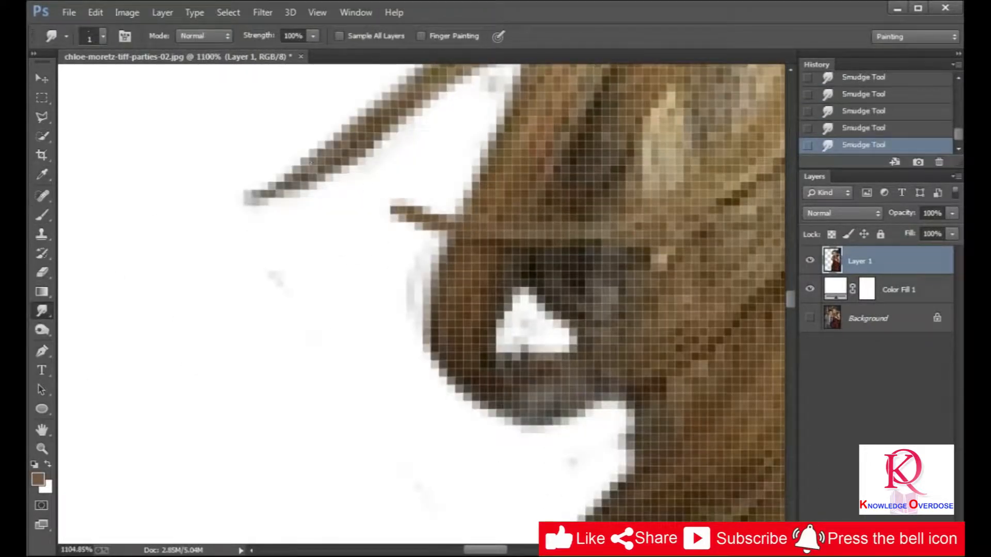
# Smudge the curl's lower edge and pull hair pixels into the white gap inside the curl.
pyautogui.scroll(-3, 382, 154)
pyautogui.scroll(2, 496, 310)
pyautogui.moveTo(545, 296); pyautogui.dragTo(483, 321)
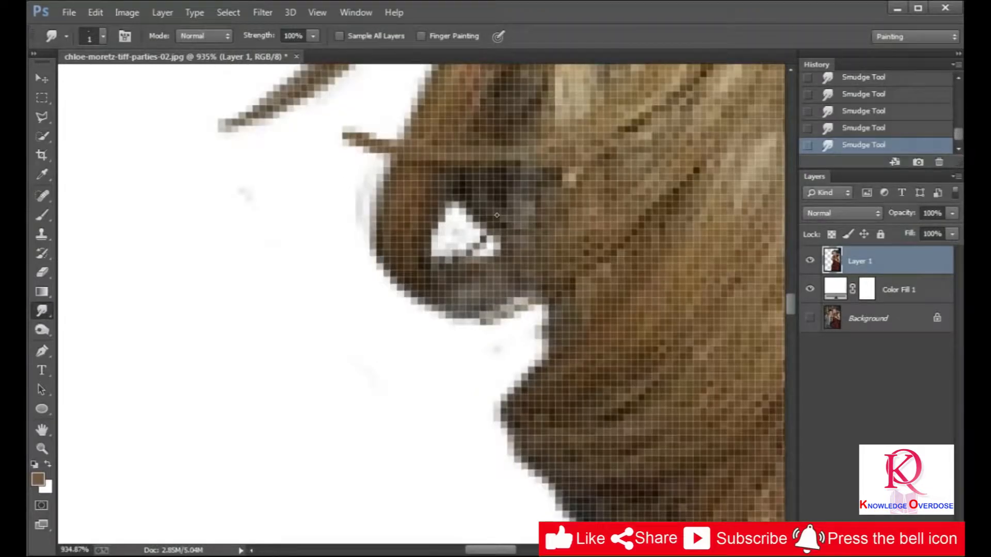
pyautogui.scroll(-4, 441, 218)
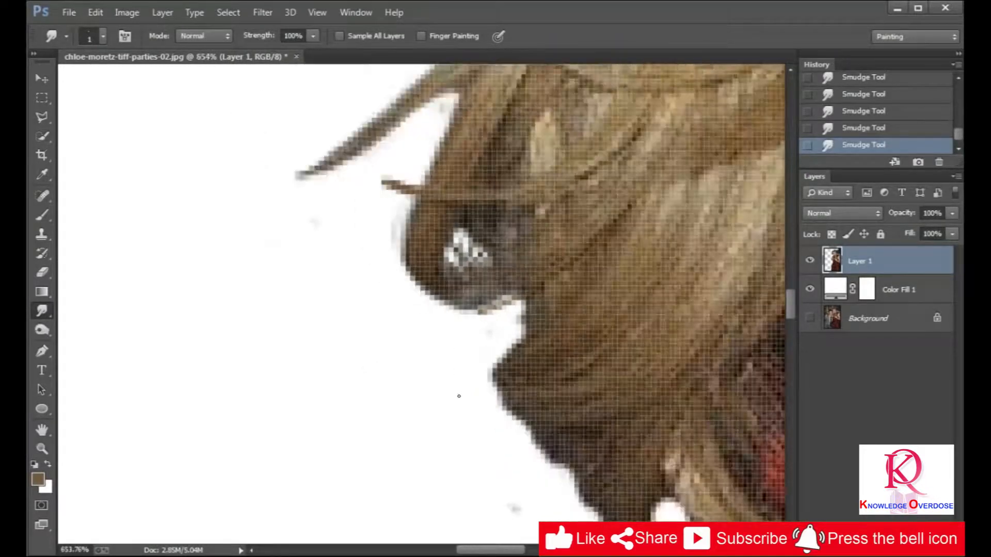
# Smudge fine wisps outward along the hair edge below the curl.
pyautogui.scroll(4, 485, 310)
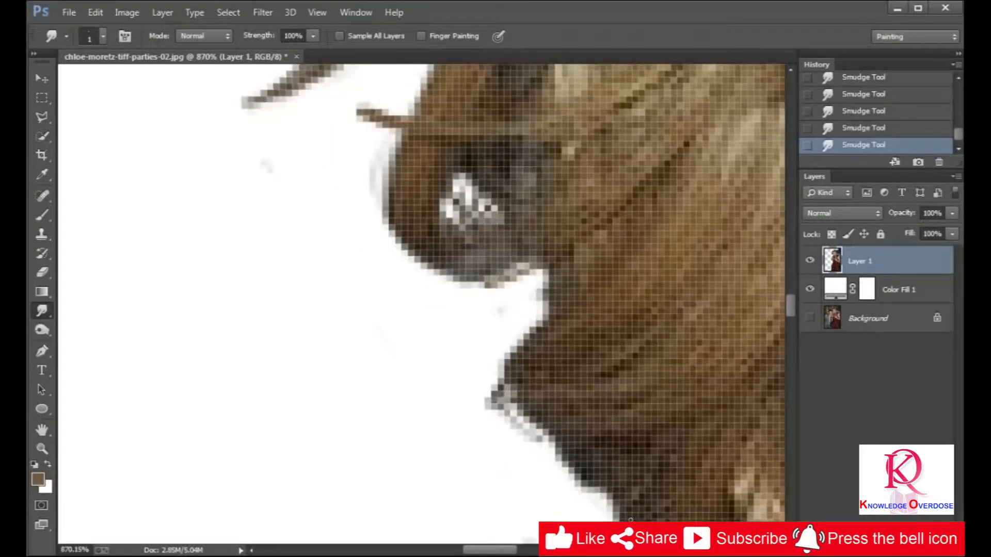
pyautogui.scroll(-4, 491, 377)
pyautogui.scroll(3, 547, 382)
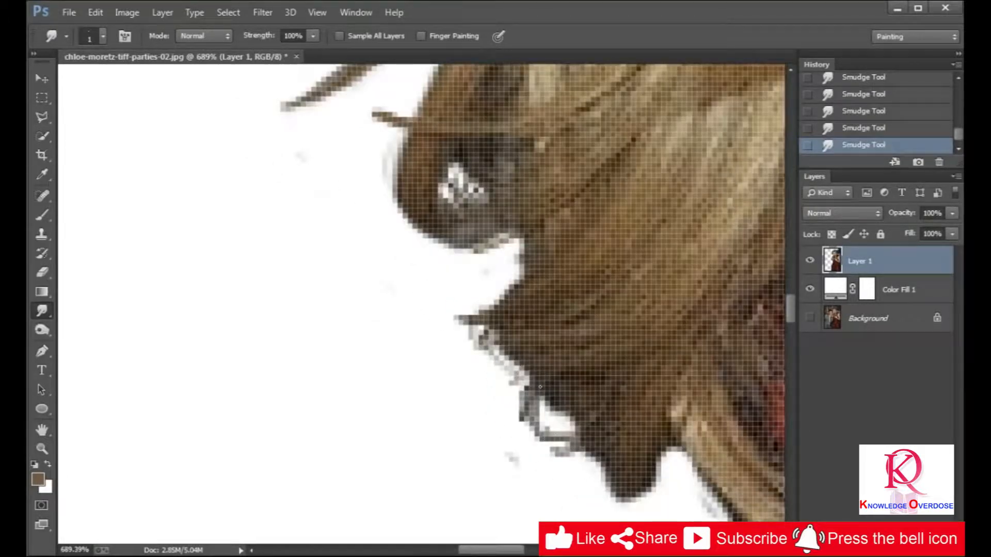
pyautogui.scroll(-4, 508, 382)
pyautogui.scroll(3, 594, 423)
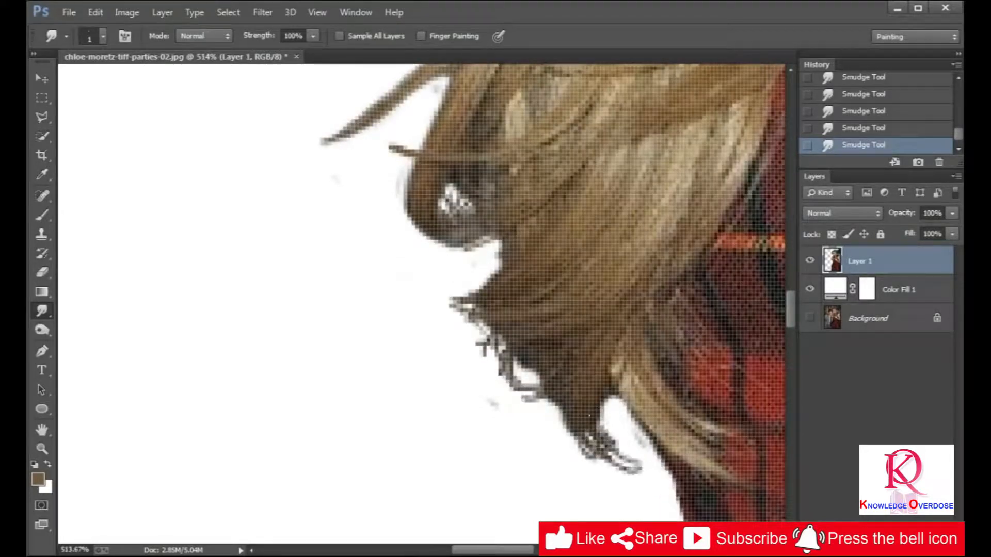
# Smudge the lowest hair tip downward and sideways into several thin strands.
pyautogui.scroll(2, 581, 411)
pyautogui.moveTo(573, 437); pyautogui.dragTo(573, 471)
pyautogui.moveTo(603, 458); pyautogui.dragTo(662, 482)
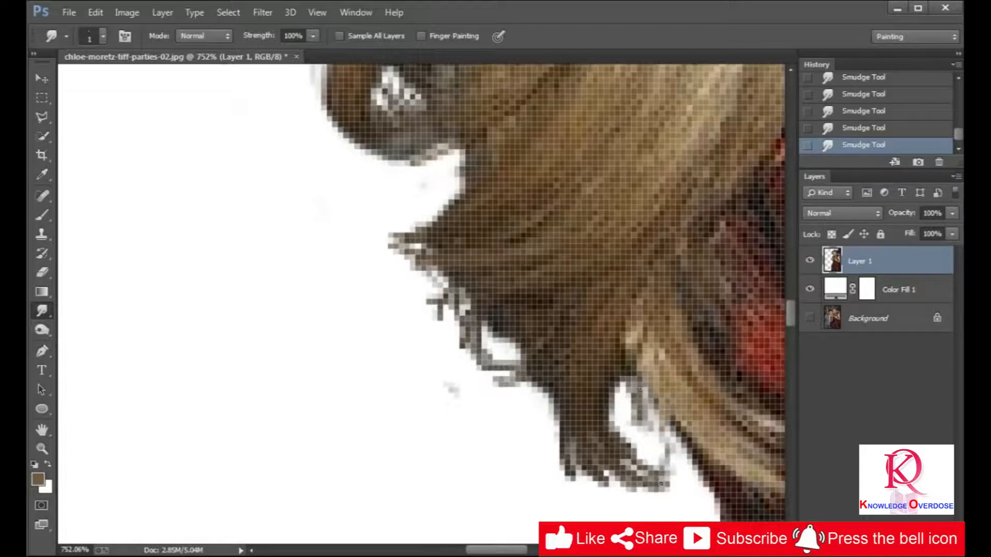
# Erase the frayed wisps along the lower hair edge and paint thin brown strands there.
pyautogui.press('e')
pyautogui.moveTo(496, 405)
pyautogui.mouseDown()
pyautogui.moveTo(439, 289)
pyautogui.moveTo(462, 310)
pyautogui.mouseUp()
pyautogui.press('b')
pyautogui.moveTo(464, 313); pyautogui.dragTo(447, 278)
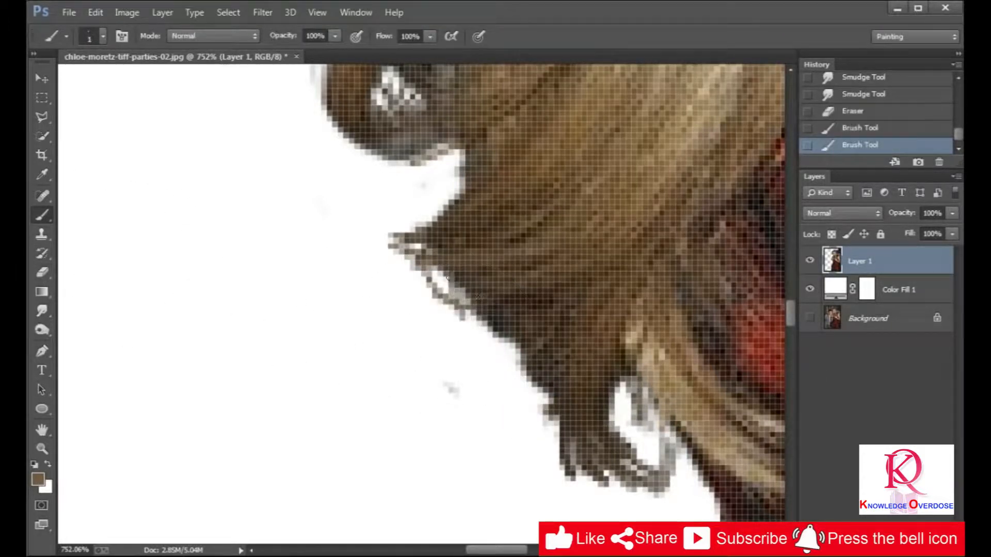
# Erase the ragged strand ends at the lowest hair tip and along its outer edge.
pyautogui.press('e')
pyautogui.moveTo(569, 466)
pyautogui.mouseDown()
pyautogui.moveTo(622, 491)
pyautogui.moveTo(568, 467)
pyautogui.mouseUp()
pyautogui.moveTo(568, 480); pyautogui.dragTo(593, 500)
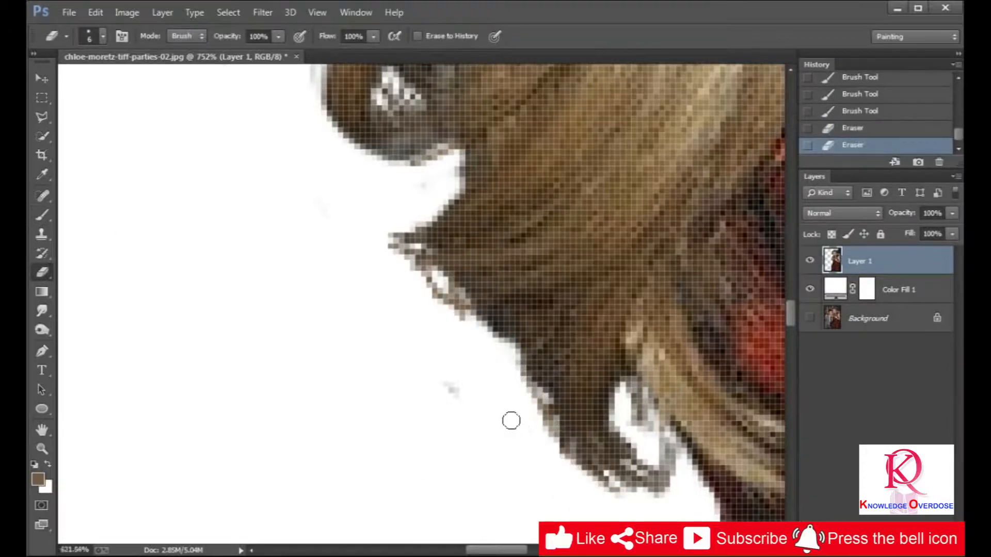
pyautogui.scroll(-5, 511, 420)
pyautogui.scroll(3, 491, 400)
pyautogui.moveTo(535, 411); pyautogui.dragTo(524, 401)
# Smudge strands upward into the notch between the curl and the lower hair lock at size 2.
pyautogui.press('b')
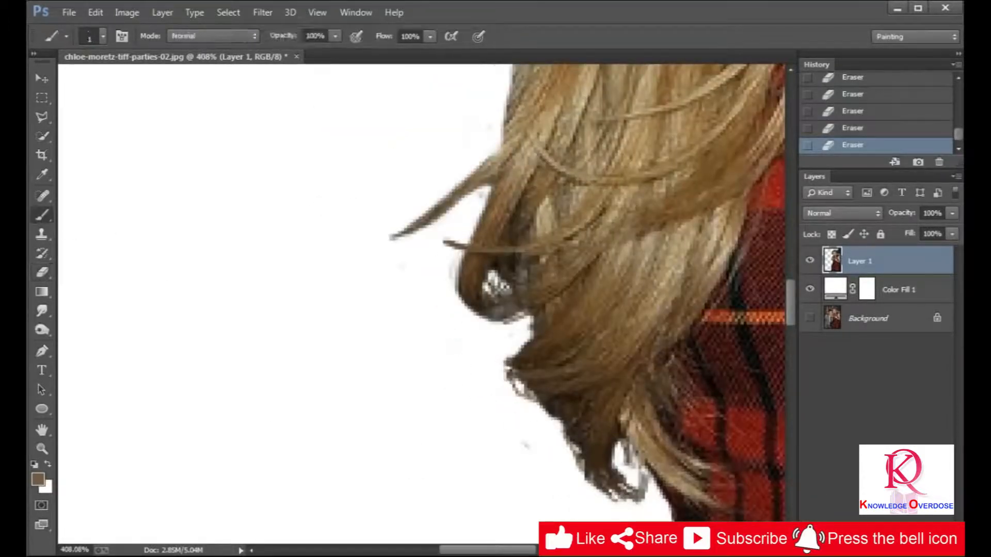
pyautogui.click(42, 309)
pyautogui.moveTo(511, 361); pyautogui.dragTo(507, 342)
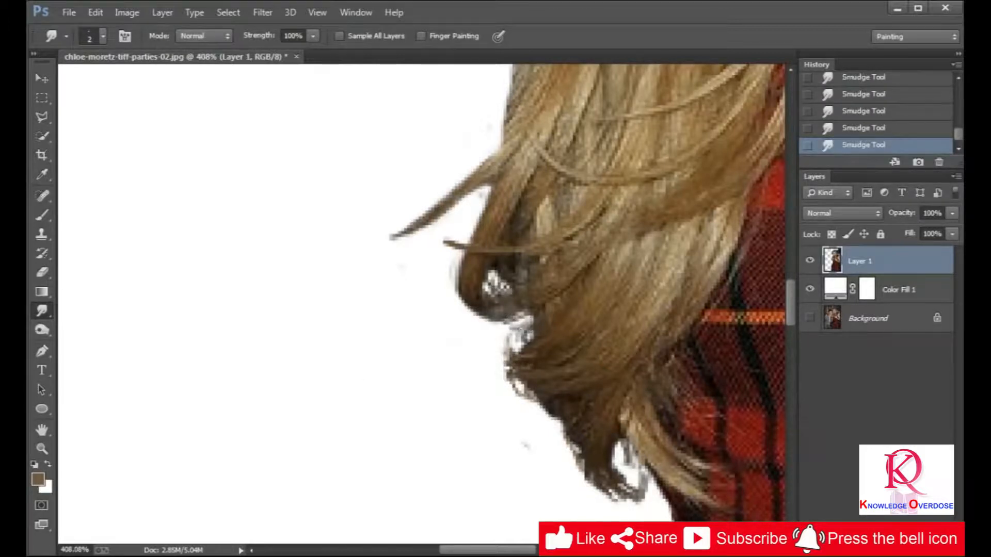
# Smudge short strands outward from the hair edge just above the long loose strand.
pyautogui.scroll(-3, 468, 190)
pyautogui.scroll(4, 412, 77)
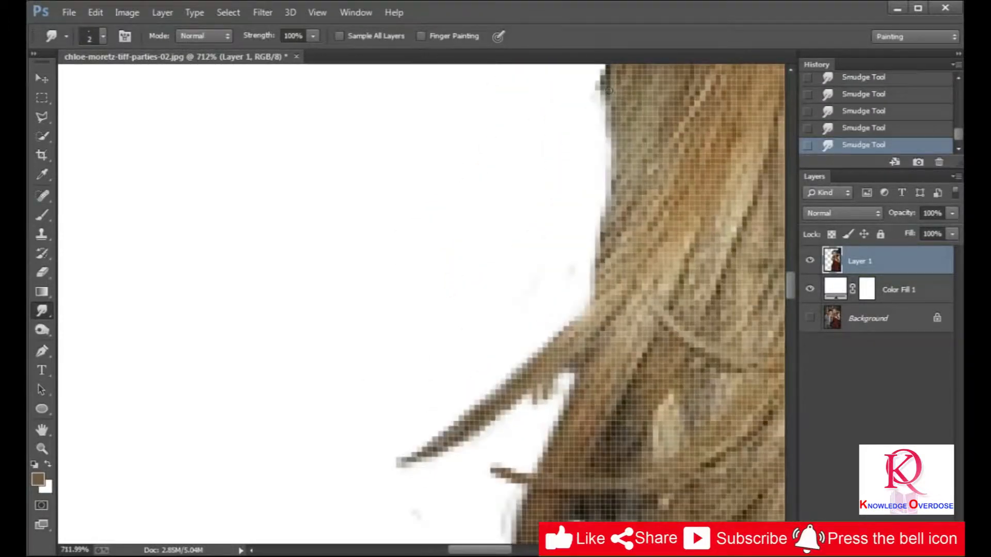
pyautogui.moveTo(613, 117); pyautogui.dragTo(605, 214)
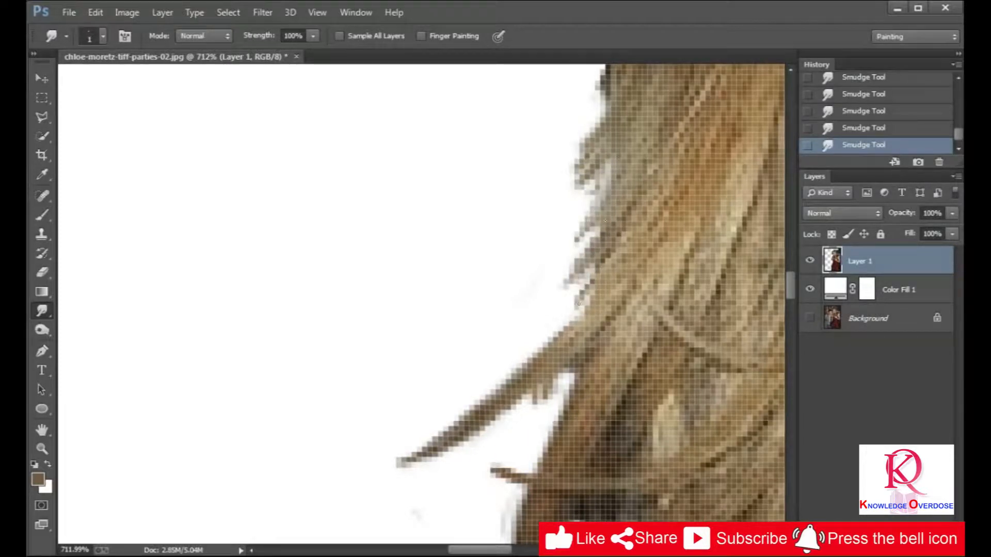
# Outline the intact hair on the backdrop side of her head with the Polygonal Lasso and copy it to a new layer.
pyautogui.scroll(-5, 605, 221)
pyautogui.scroll(2, 599, 218)
pyautogui.scroll(-2, 596, 217)
pyautogui.scroll(-2, 596, 216)
pyautogui.scroll(3, 604, 98)
pyautogui.scroll(-3, 601, 101)
pyautogui.scroll(5, 413, 154)
pyautogui.press('l')
pyautogui.scroll(-3, 361, 145)
pyautogui.scroll(4, 560, 82)
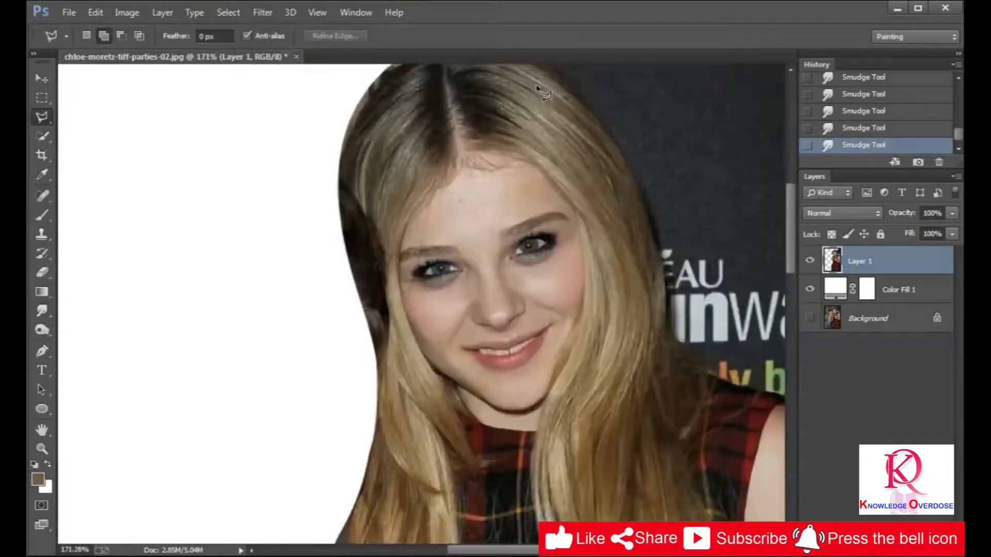
pyautogui.click(598, 113)
pyautogui.hotkey('ctrl', 'j')
# Flip the copied hair horizontally, then move and rotate it over the dark area on the cut-out side of her head.
pyautogui.hotkey('ctrl', 't')
pyautogui.rightClick(584, 149)
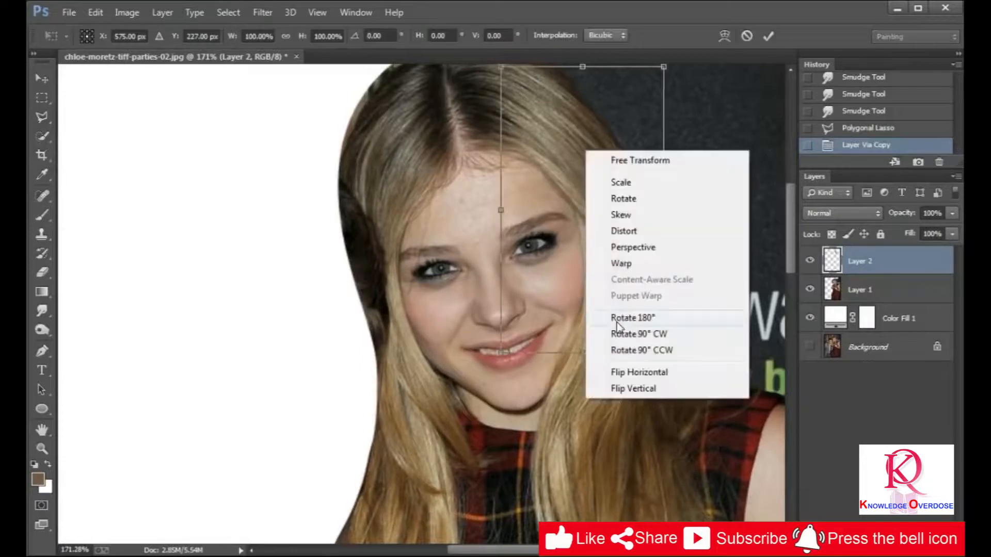
pyautogui.click(622, 373)
pyautogui.moveTo(508, 264); pyautogui.dragTo(294, 279)
pyautogui.moveTo(225, 272); pyautogui.dragTo(263, 340)
pyautogui.moveTo(373, 256); pyautogui.dragTo(397, 263)
pyautogui.moveTo(263, 244); pyautogui.dragTo(264, 228)
pyautogui.moveTo(360, 145); pyautogui.dragTo(348, 148)
# Warp the copied hair piece to fit the outline of her head and apply the transform.
pyautogui.rightClick(347, 147)
pyautogui.click(370, 260)
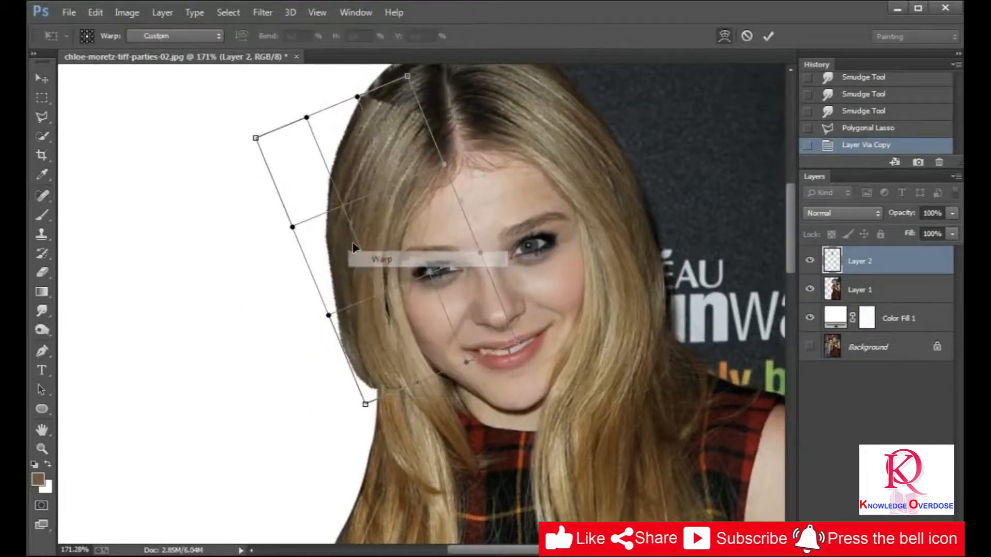
pyautogui.press('Return')
# Erase the excess of the copied hair over her forehead and face with the eraser at size 80.
pyautogui.scroll(2, 370, 199)
pyautogui.press('e')
pyautogui.rightClick(482, 131)
pyautogui.moveTo(640, 203); pyautogui.dragTo(550, 209)
pyautogui.doubleClick(610, 148)
pyautogui.write('80')
pyautogui.press('Return')
pyautogui.moveTo(408, 91)
pyautogui.mouseDown()
pyautogui.moveTo(449, 107)
pyautogui.moveTo(503, 151)
pyautogui.moveTo(482, 202)
pyautogui.mouseUp()
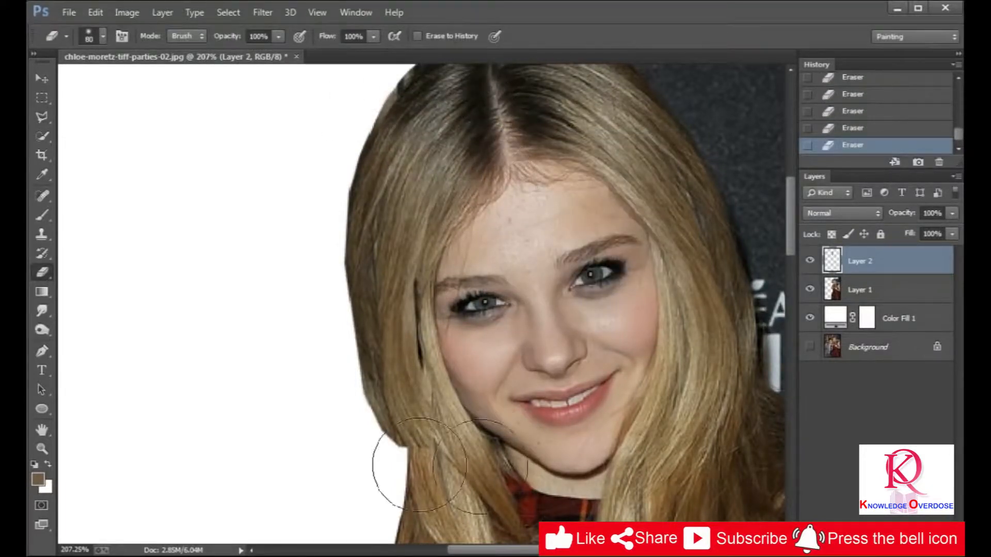
# Undo the last two erasures and blend the lower edge of the copied hair with the eraser at size 30.
pyautogui.hotkey('ctrl', 'alt', 'z')
pyautogui.hotkey('ctrl', 'alt', 'z')
pyautogui.press(']')
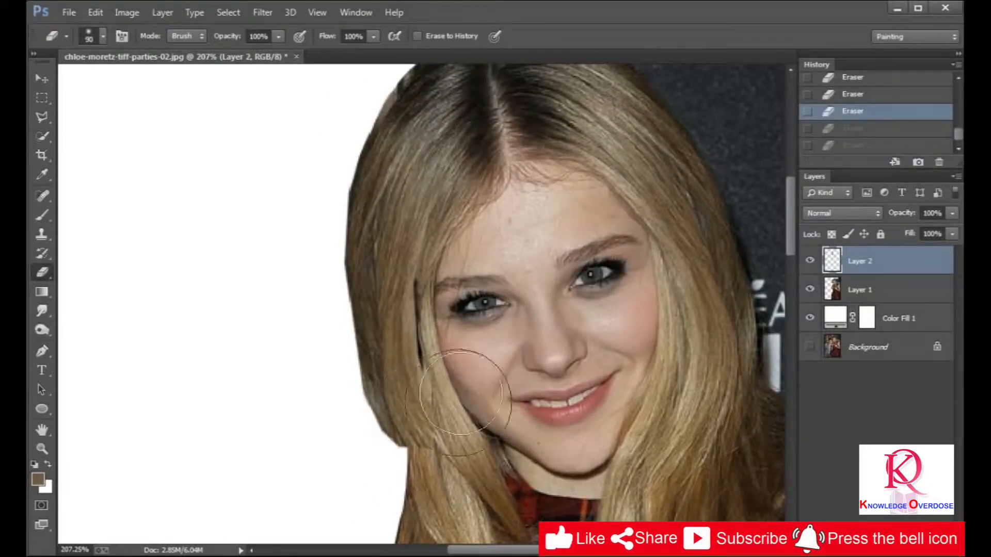
pyautogui.press('[')
pyautogui.press('[')
pyautogui.press('[')
pyautogui.press('[')
pyautogui.press('[')
pyautogui.press('[')
pyautogui.moveTo(445, 412); pyautogui.dragTo(425, 463)
# Adjust the copied hair's brightness slightly with Curves to match her own hair.
pyautogui.scroll(-9, 448, 440)
pyautogui.hotkey('ctrl', 'm')
pyautogui.moveTo(742, 333); pyautogui.dragTo(746, 336)
pyautogui.press('Return')
pyautogui.moveTo(423, 417); pyautogui.dragTo(432, 157)
pyautogui.scroll(10, 432, 158)
pyautogui.hotkey('ctrl', '0')
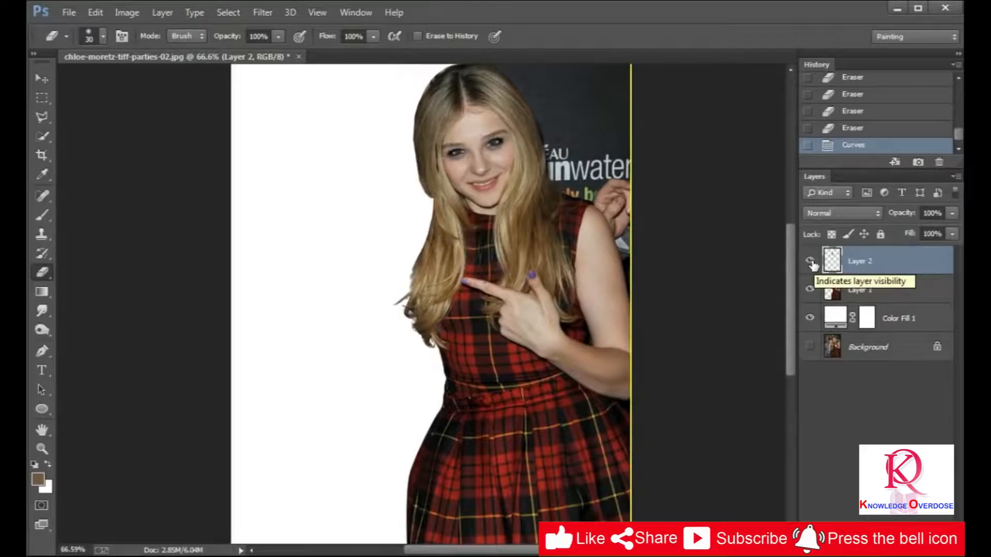
# Hide the white fill, show the original two-person photo and select the Background layer.
pyautogui.scroll(-2, 341, 155)
pyautogui.click(807, 320)
pyautogui.click(808, 320)
pyautogui.click(810, 318)
pyautogui.click(873, 351)
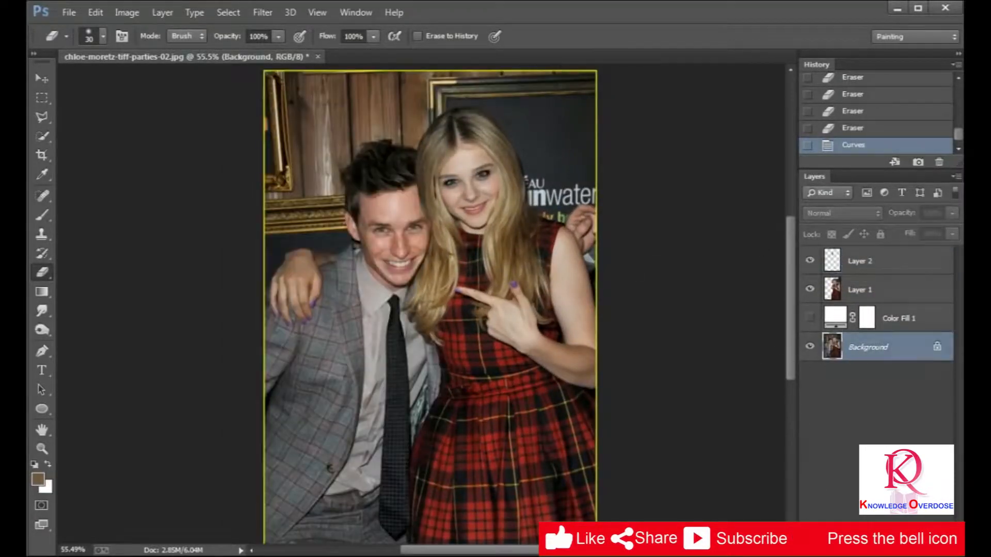
# Copy the photo area with the man and wall to a layer above the white fill and show the fill again.
pyautogui.press('m')
pyautogui.moveTo(265, 71)
pyautogui.mouseDown()
pyautogui.moveTo(447, 243)
pyautogui.moveTo(447, 327)
pyautogui.mouseUp()
pyautogui.hotkey('ctrl', 'j')
pyautogui.hotkey('ctrl', ']')
pyautogui.click(810, 346)
# Copy the wooden wall above the man's head to a new layer and move it down over his hair.
pyautogui.scroll(3, 365, 177)
pyautogui.scroll(1, 346, 190)
pyautogui.press('l')
pyautogui.scroll(-4, 356, 178)
pyautogui.scroll(7, 356, 165)
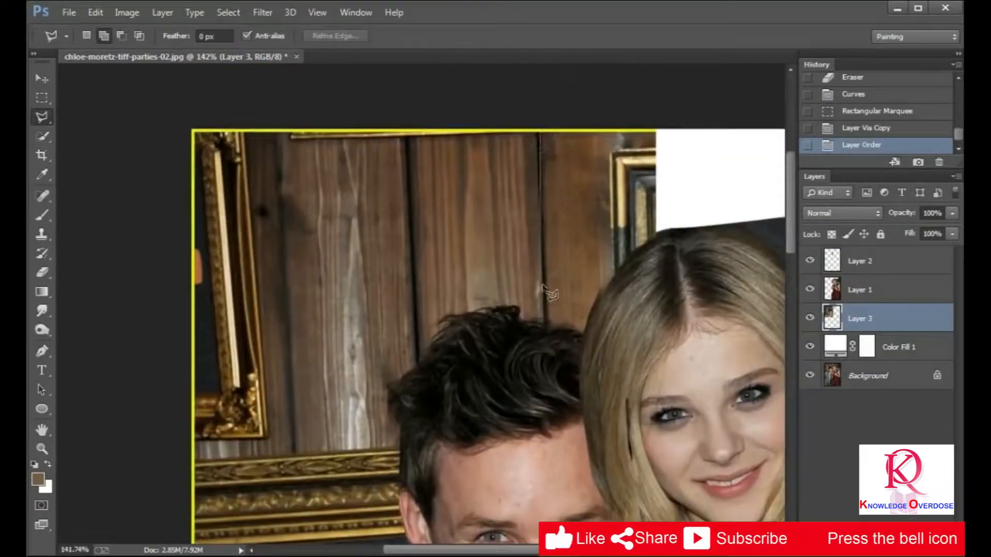
pyautogui.click(259, 356)
pyautogui.click(259, 132)
pyautogui.hotkey('ctrl', 'j')
pyautogui.hotkey('ctrl', 't')
pyautogui.moveTo(381, 212); pyautogui.dragTo(387, 321)
pyautogui.press('Return')
# Erase the hard edges of the copied wood patch and lighten it slightly with Curves.
pyautogui.press('s')
pyautogui.click(43, 273)
pyautogui.moveTo(325, 253); pyautogui.dragTo(632, 227)
pyautogui.hotkey('ctrl', 'm')
pyautogui.click(742, 328)
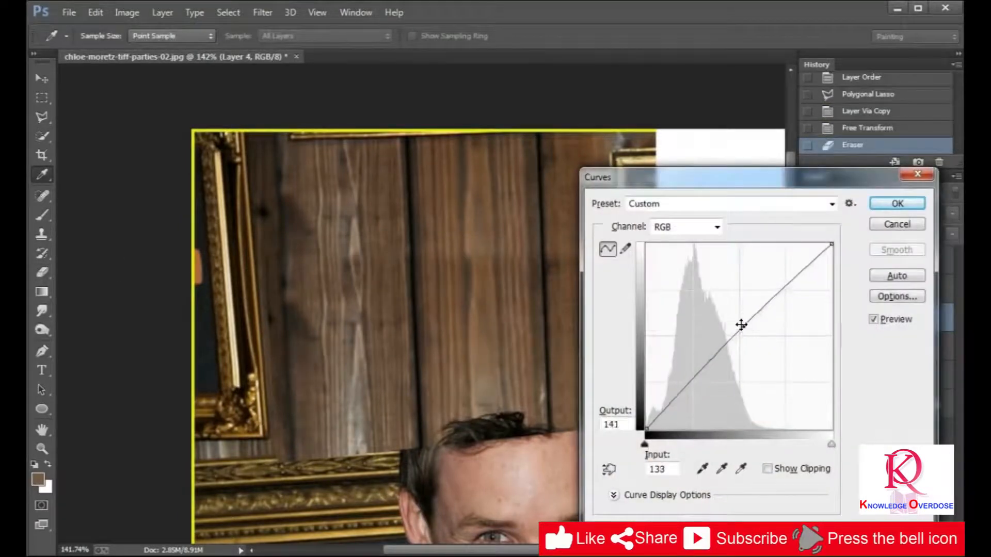
pyautogui.moveTo(742, 325); pyautogui.dragTo(740, 318)
pyautogui.press('Return')
pyautogui.moveTo(274, 317); pyautogui.dragTo(278, 454)
# Examine how the wood patch blends around the man's head, toggling the visibility of Layer 4 and Layer 3.
pyautogui.scroll(-5, 315, 289)
pyautogui.scroll(4, 357, 118)
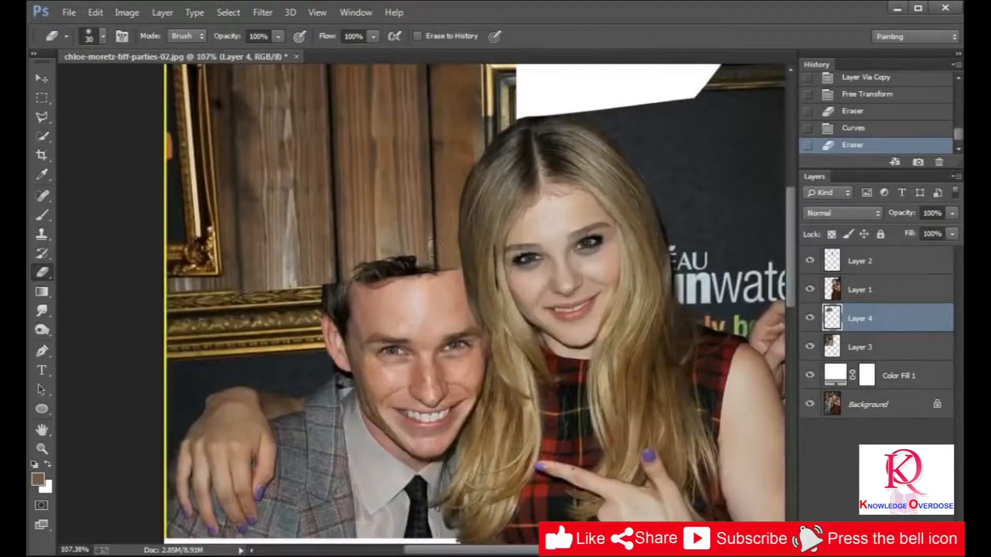
pyautogui.scroll(8, 451, 248)
pyautogui.scroll(-3, 425, 271)
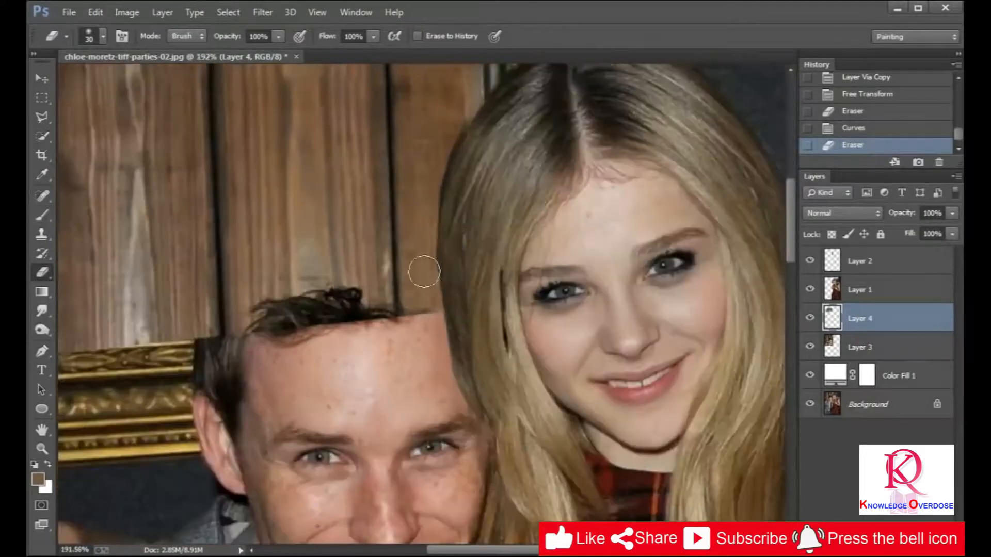
pyautogui.scroll(-6, 464, 438)
pyautogui.scroll(3, 452, 495)
pyautogui.click(807, 322)
pyautogui.click(807, 323)
pyautogui.click(807, 351)
pyautogui.click(807, 351)
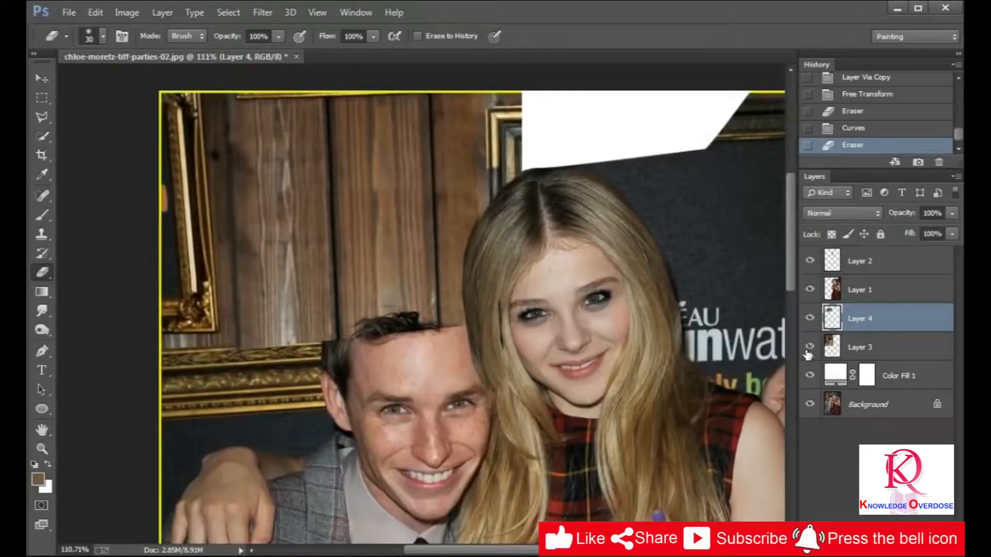
# Outline the gold frame strip beside the man's head on Layer 3 and merge the wood patch with that layer.
pyautogui.click(856, 347)
pyautogui.scroll(1, 361, 309)
pyautogui.press('l')
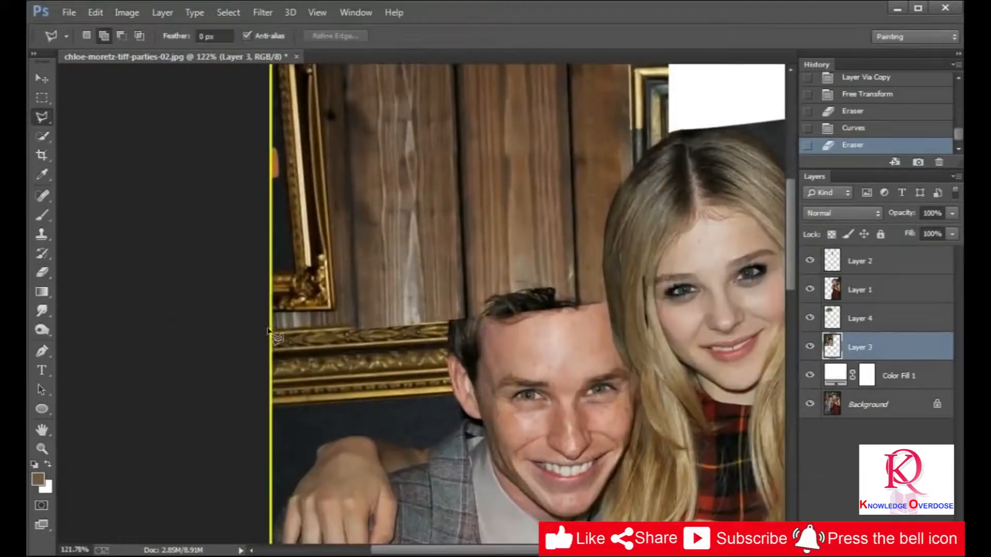
pyautogui.click(454, 421)
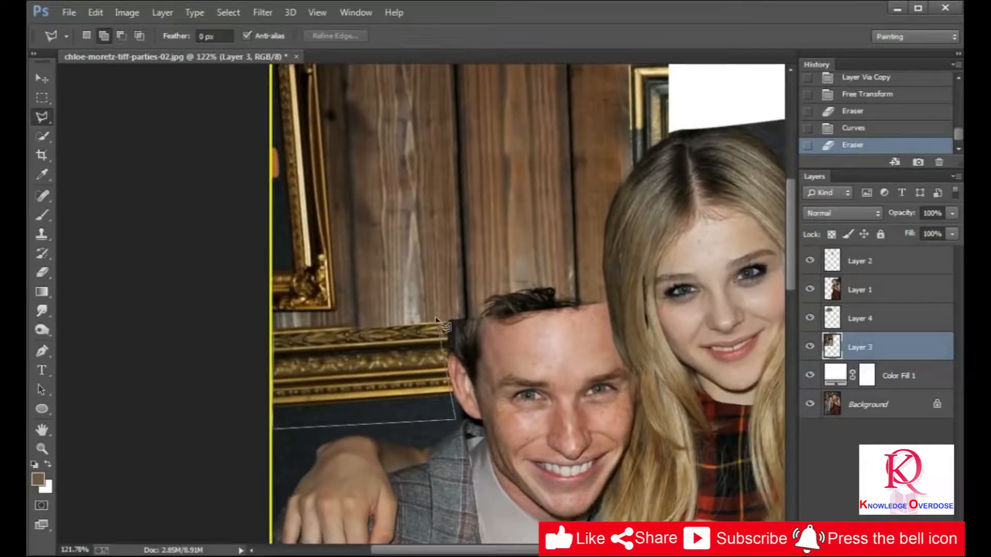
pyautogui.click(279, 331)
pyautogui.keyDown('ctrl'); pyautogui.click(856, 319); pyautogui.keyUp('ctrl')
pyautogui.rightClick(823, 336)
pyautogui.click(687, 458)
# Copy the selected gold frame strip to a new layer and move it across the man's forehead in line with the frame.
pyautogui.hotkey('ctrl', 'j')
pyautogui.hotkey('ctrl', 't')
pyautogui.moveTo(422, 362); pyautogui.dragTo(613, 344)
pyautogui.press('Return')
pyautogui.scroll(4, 485, 354)
pyautogui.press('v')
pyautogui.scroll(4, 458, 335)
pyautogui.moveTo(459, 331); pyautogui.dragTo(456, 337)
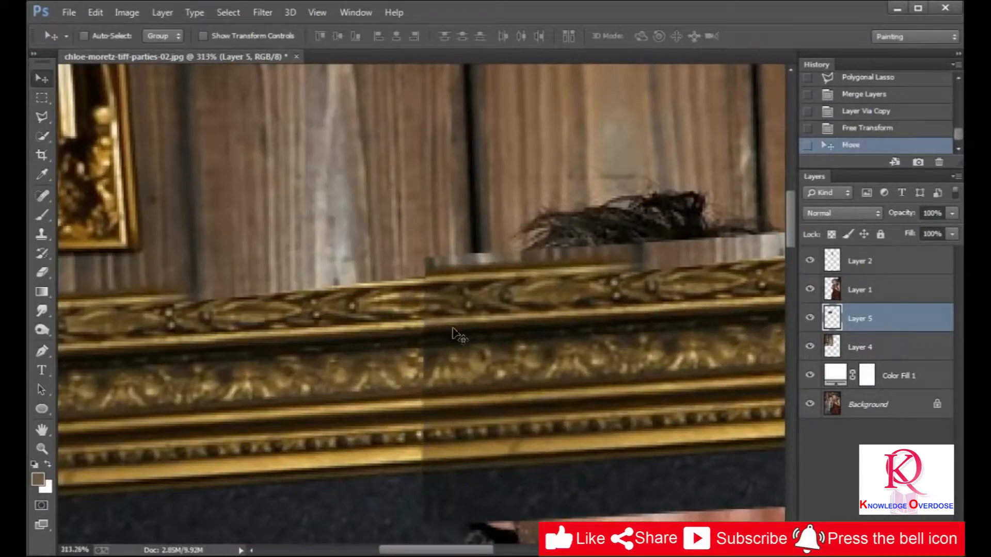
# Lighten the copied frame strip with Curves to match the adjoining gold frame.
pyautogui.hotkey('ctrl', 'm')
pyautogui.moveTo(738, 334); pyautogui.dragTo(740, 319)
pyautogui.press('Return')
# Copy the clean wood planks above the man's leftover hair to a new layer and move them down over it.
pyautogui.press('l')
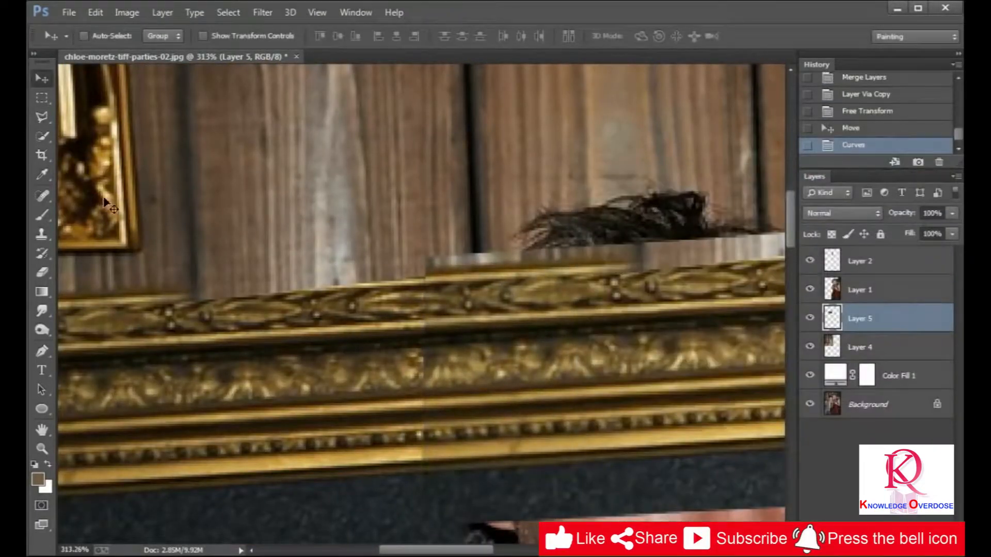
pyautogui.scroll(-3, 374, 227)
pyautogui.scroll(-2, 373, 227)
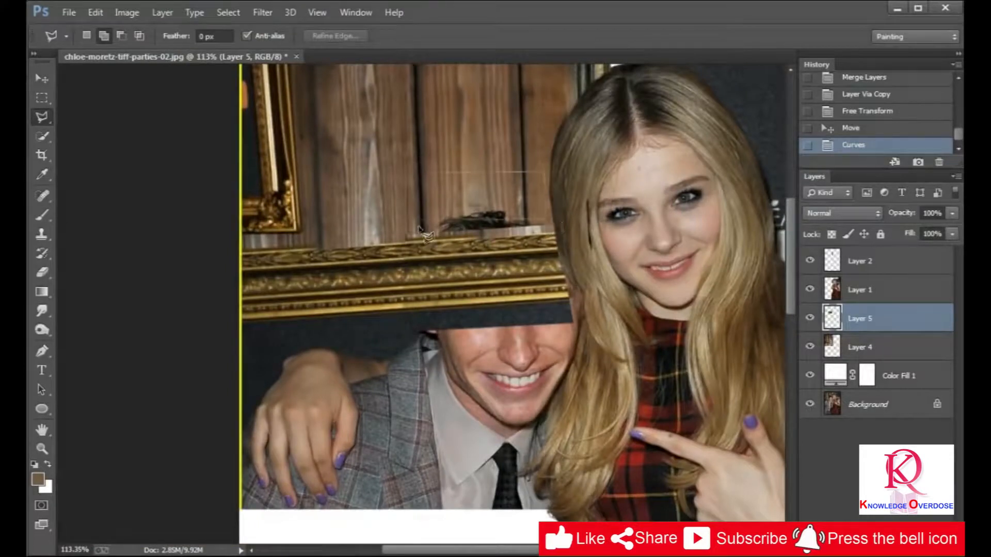
pyautogui.click(424, 233)
pyautogui.hotkey('ctrl', 'j')
pyautogui.press('v')
pyautogui.moveTo(483, 181); pyautogui.dragTo(486, 209)
# Erase the edge of the new wood patch and the stray wood along the frame strip's upper edge.
pyautogui.click(42, 272)
pyautogui.click(543, 196)
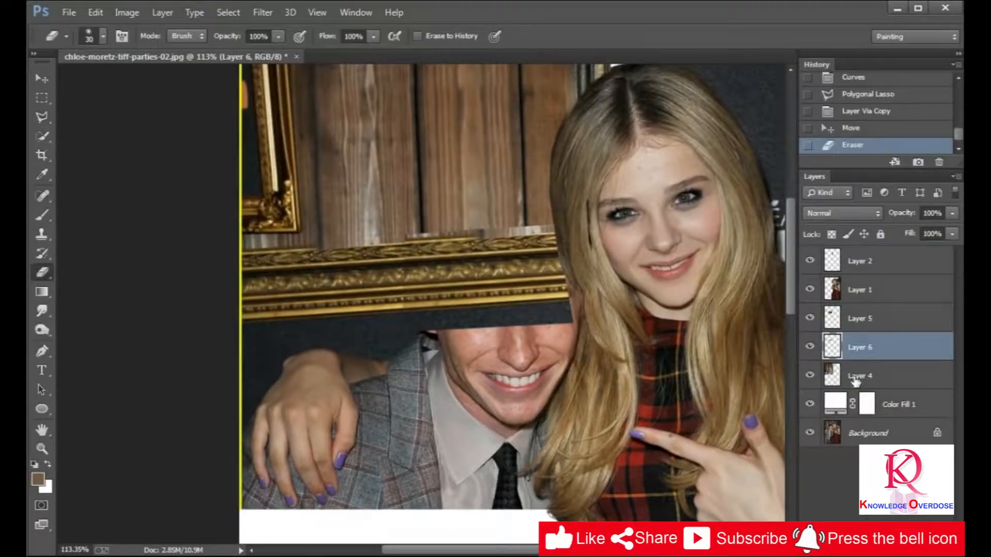
pyautogui.click(859, 318)
pyautogui.click(438, 219)
# Merge the frame strip, the wood patch and Layer 4 into one layer.
pyautogui.keyDown('ctrl'); pyautogui.click(863, 347); pyautogui.keyUp('ctrl')
pyautogui.keyDown('ctrl'); pyautogui.click(857, 376); pyautogui.keyUp('ctrl')
pyautogui.rightClick(852, 380)
pyautogui.click(692, 463)
# Outline the plain dark backdrop beside her head with the Polygonal Lasso and copy it from Layer 1 to a new layer.
pyautogui.scroll(-4, 492, 336)
pyautogui.click(42, 117)
pyautogui.scroll(-3, 258, 268)
pyautogui.click(676, 172)
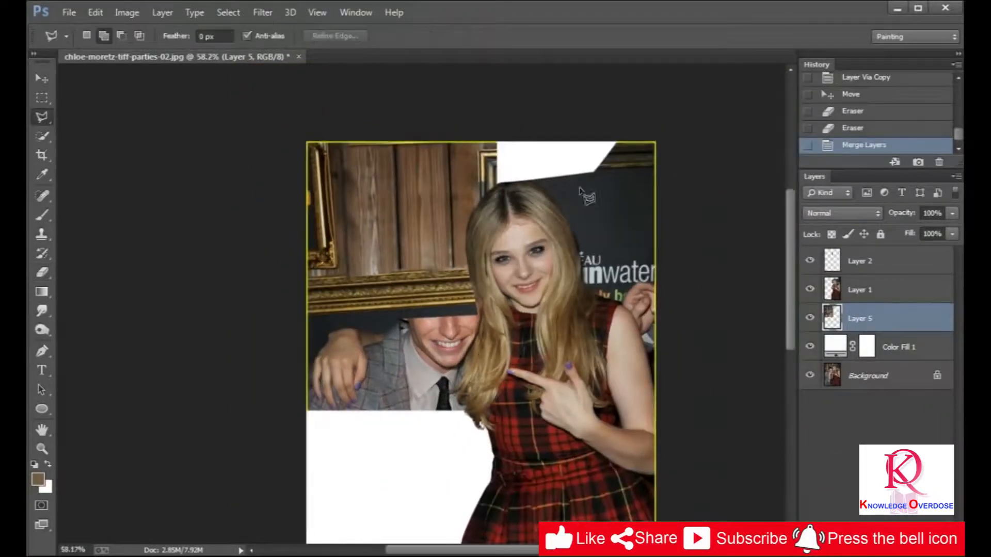
pyautogui.click(582, 243)
pyautogui.click(664, 251)
pyautogui.click(676, 173)
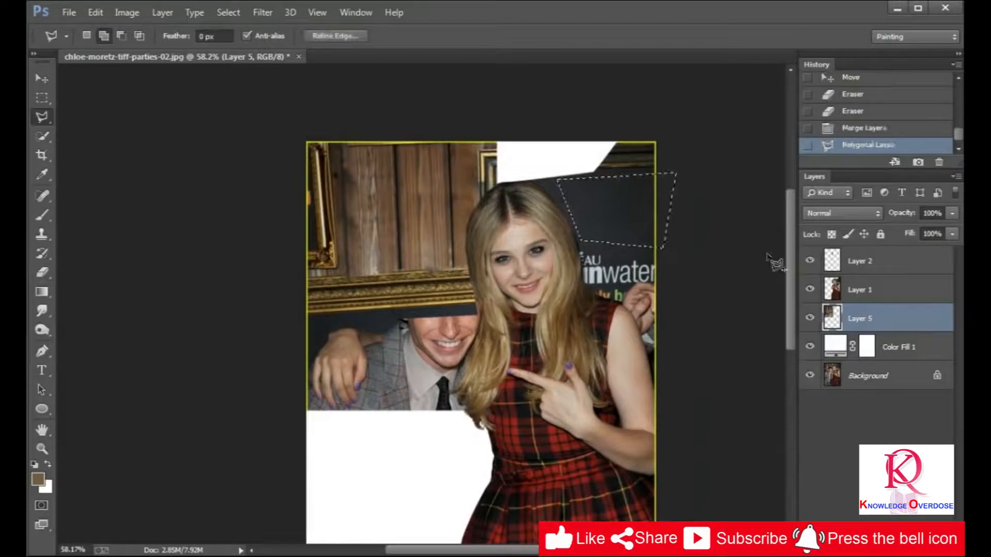
pyautogui.click(869, 291)
pyautogui.hotkey('ctrl', 'j')
# Position the copied dark panel over the man's face below the gold frame and place its layer beneath Layer 1.
pyautogui.hotkey('ctrl', 't')
pyautogui.moveTo(632, 215); pyautogui.dragTo(457, 343)
pyautogui.scroll(5, 454, 344)
pyautogui.press('Return')
pyautogui.moveTo(892, 292); pyautogui.dragTo(893, 322)
pyautogui.hotkey('ctrl', 't')
pyautogui.moveTo(467, 308); pyautogui.dragTo(466, 316)
pyautogui.press('Return')
# Duplicate the dark panel and move the duplicate over the man's shoulder and arm.
pyautogui.hotkey('ctrl', 'j')
pyautogui.hotkey('ctrl', 't')
pyautogui.moveTo(413, 341)
pyautogui.mouseDown()
pyautogui.moveTo(367, 367)
pyautogui.moveTo(358, 358)
pyautogui.mouseUp()
pyautogui.press('Return')
# Erase the duplicate dark panel's edges along the gold frame and the man's jacket and adjust its tone with Curves.
pyautogui.press('e')
pyautogui.moveTo(263, 297); pyautogui.dragTo(425, 291)
pyautogui.moveTo(391, 408); pyautogui.dragTo(304, 405)
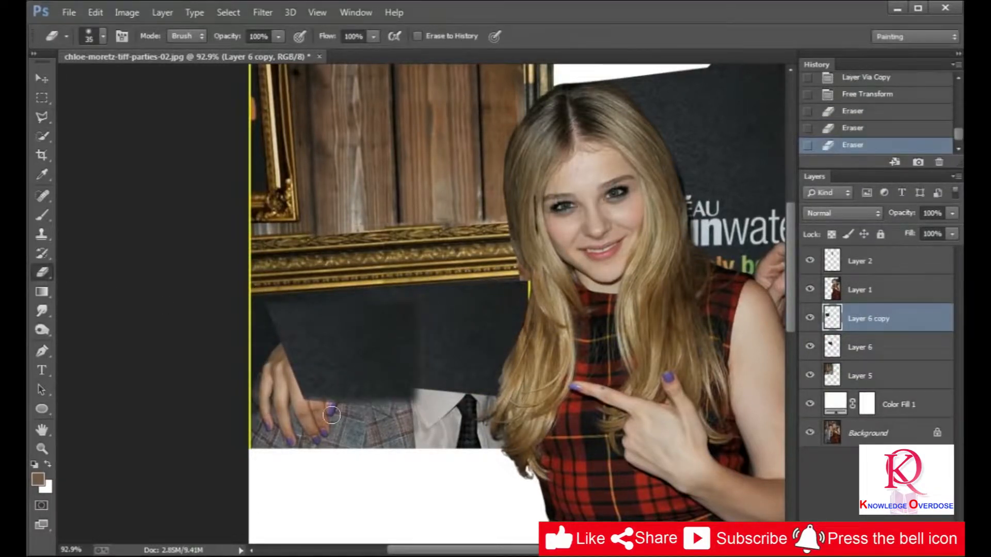
pyautogui.hotkey('ctrl', 'm')
pyautogui.press('Return')
# Erase the seam between the two dark panels with the eraser at size 71 and shift the duplicate slightly toward its neighbour.
pyautogui.click(395, 292)
pyautogui.rightClick(500, 314)
pyautogui.write('71')
pyautogui.press('Return')
pyautogui.press('v')
pyautogui.moveTo(320, 314); pyautogui.dragTo(331, 315)
# Transform the duplicate dark panel and reposition it over the man's jacket, overlapping the neighbouring dark panel.
pyautogui.hotkey('ctrl', 't')
pyautogui.rightClick(359, 349)
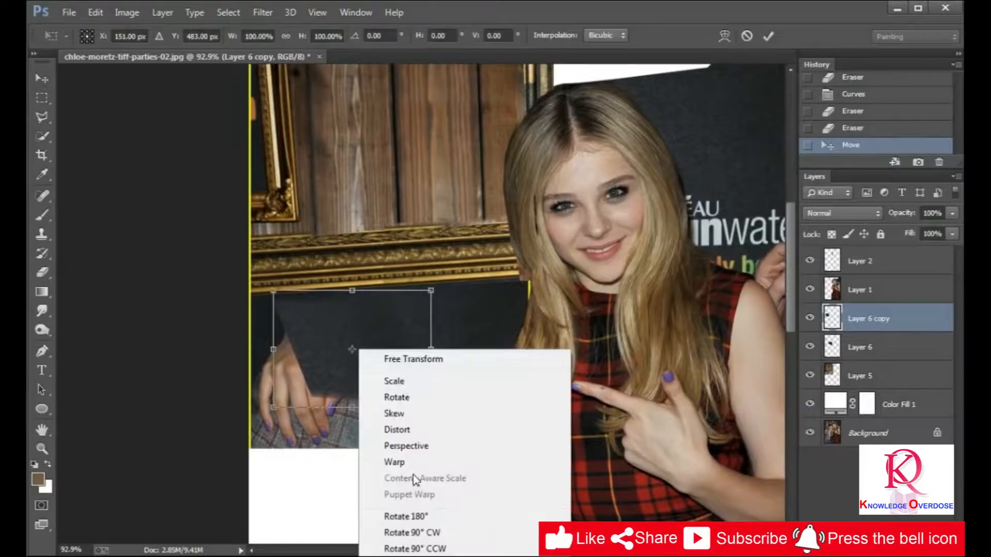
pyautogui.click(413, 556)
pyautogui.moveTo(385, 451)
pyautogui.mouseDown()
pyautogui.moveTo(398, 445)
pyautogui.moveTo(390, 449)
pyautogui.mouseUp()
pyautogui.moveTo(381, 349)
pyautogui.mouseDown()
pyautogui.moveTo(350, 342)
pyautogui.moveTo(406, 340)
pyautogui.mouseUp()
pyautogui.press('Return')
# Duplicate the dark panel again and erase the new copy's edges to blend it into the surrounding backdrop.
pyautogui.hotkey('ctrl', 'j')
pyautogui.click(42, 273)
pyautogui.moveTo(330, 382)
pyautogui.mouseDown()
pyautogui.moveTo(444, 272)
pyautogui.moveTo(443, 318)
pyautogui.mouseUp()
pyautogui.moveTo(443, 318); pyautogui.dragTo(438, 274)
pyautogui.hotkey('ctrl', 'm')
pyautogui.click(740, 332)
# Merge the dark panel layers, Layer 6 and its two copies, into a single layer.
pyautogui.keyDown('ctrl'); pyautogui.click(867, 351); pyautogui.keyUp('ctrl')
pyautogui.keyDown('ctrl'); pyautogui.click(857, 375); pyautogui.keyUp('ctrl')
pyautogui.rightClick(858, 376)
pyautogui.click(805, 356)
# Outline the section of gold frame just beside the woman's hair with the Polygonal Lasso, including a strip of dark backdrop.
pyautogui.scroll(-5, 477, 400)
pyautogui.scroll(6, 478, 400)
pyautogui.press('l')
pyautogui.click(177, 266)
pyautogui.click(360, 295)
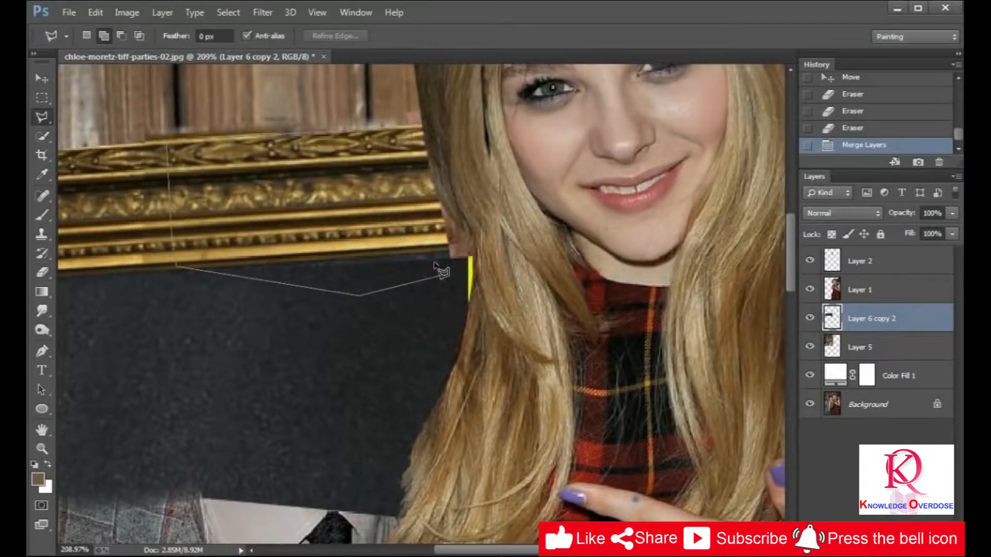
pyautogui.click(439, 276)
pyautogui.click(405, 129)
pyautogui.click(168, 146)
# Merge the dark panel layer with Layer 5, keeping the frame selection active.
pyautogui.keyDown('ctrl'); pyautogui.click(859, 347); pyautogui.keyUp('ctrl')
pyautogui.rightClick(852, 347)
pyautogui.click(735, 463)
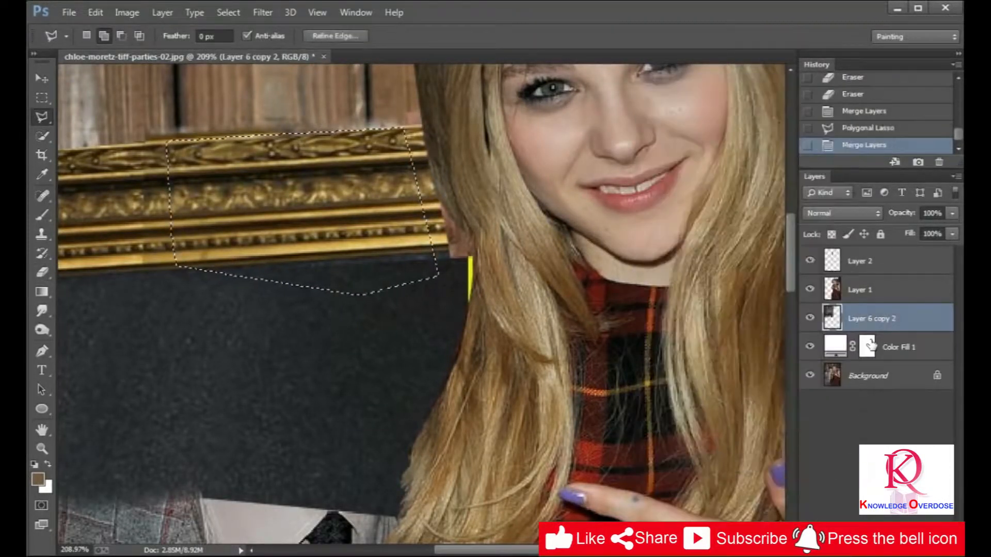
# Copy the selected gold frame section to a new layer and shift it horizontally until it reaches behind the woman's hair.
pyautogui.hotkey('ctrl', 'j')
pyautogui.hotkey('ctrl', 't')
pyautogui.moveTo(408, 237); pyautogui.dragTo(474, 235)
pyautogui.press('Return')
# Erase the frame patch's visible seam and merge the patch with the rebuilt background layer.
pyautogui.click(44, 273)
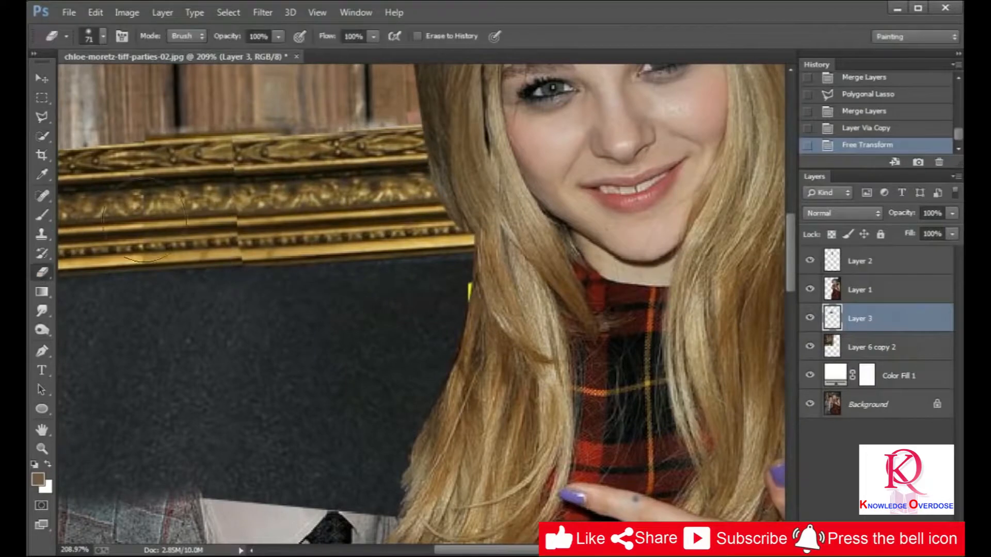
pyautogui.moveTo(240, 178); pyautogui.dragTo(235, 263)
pyautogui.click(244, 310)
pyautogui.keyDown('ctrl'); pyautogui.click(852, 355); pyautogui.keyUp('ctrl')
pyautogui.rightClick(852, 356)
pyautogui.click(738, 463)
# Hide Layer 3 and the white Color Fill 1 layer to expose the original photo.
pyautogui.hotkey('ctrl', '0')
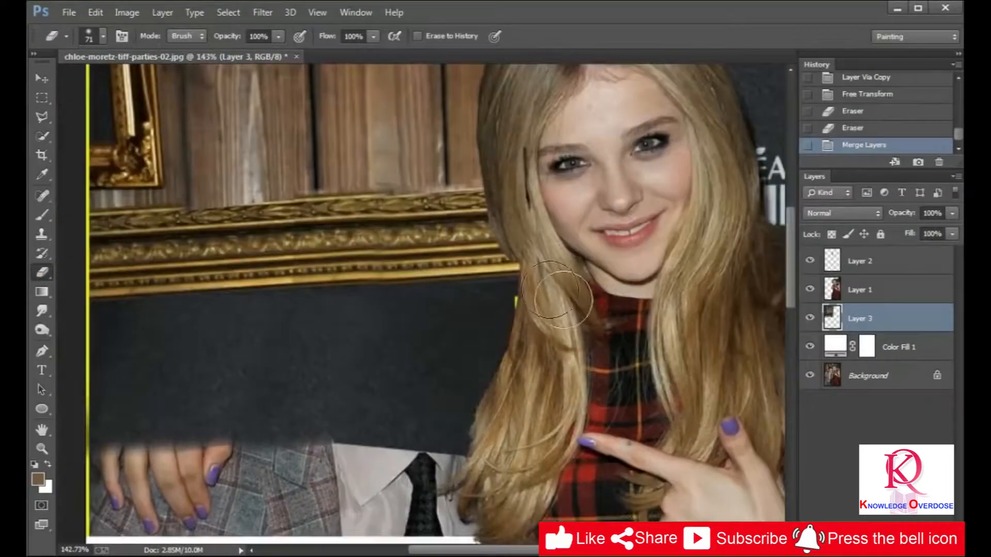
pyautogui.scroll(-1, 392, 322)
pyautogui.click(810, 317)
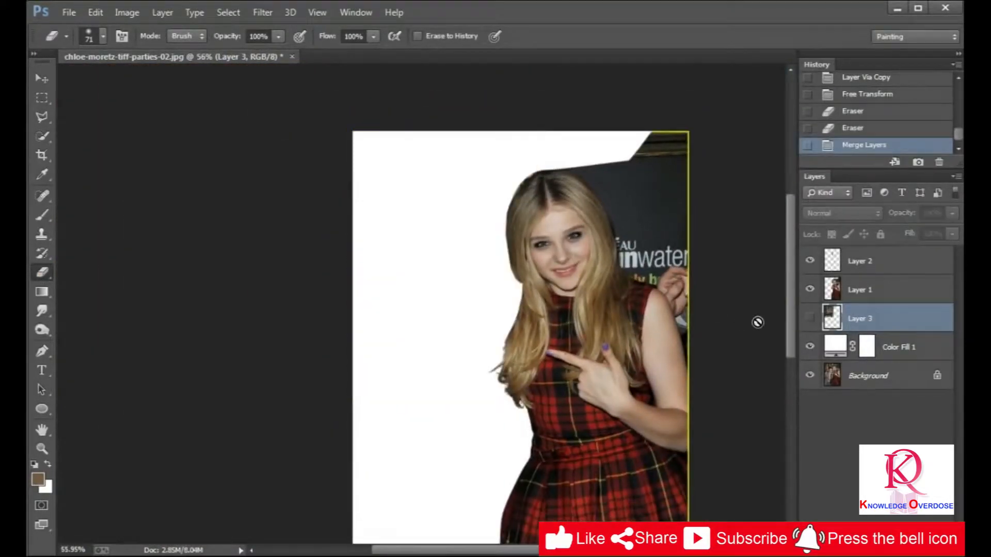
pyautogui.click(810, 346)
# Trace a pen path around the hand on the man's shoulder, from the wrist past the thumb and around the fingers.
pyautogui.scroll(16, 360, 363)
pyautogui.press('p')
pyautogui.click(687, 156)
pyautogui.click(592, 181)
pyautogui.click(616, 272)
pyautogui.click(609, 329)
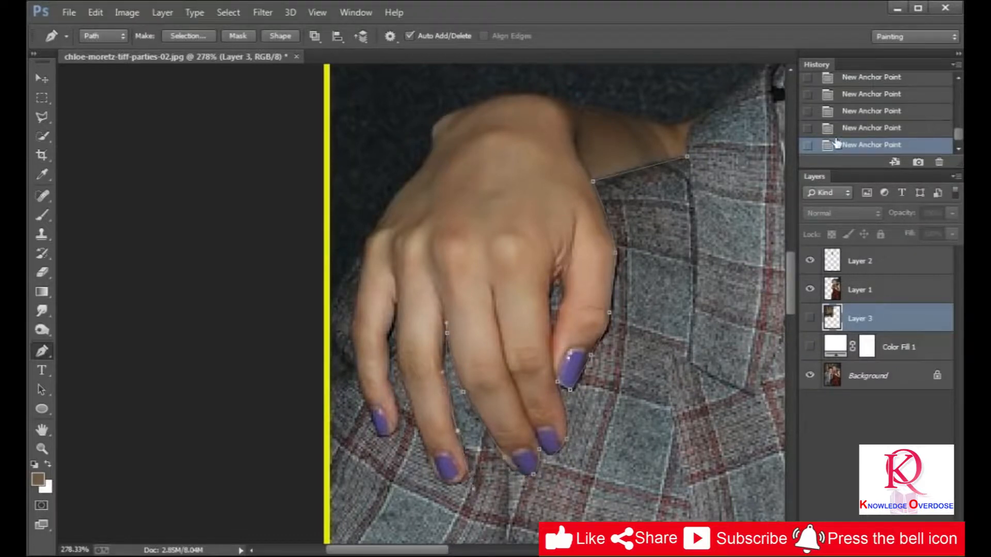
pyautogui.scroll(2, 449, 429)
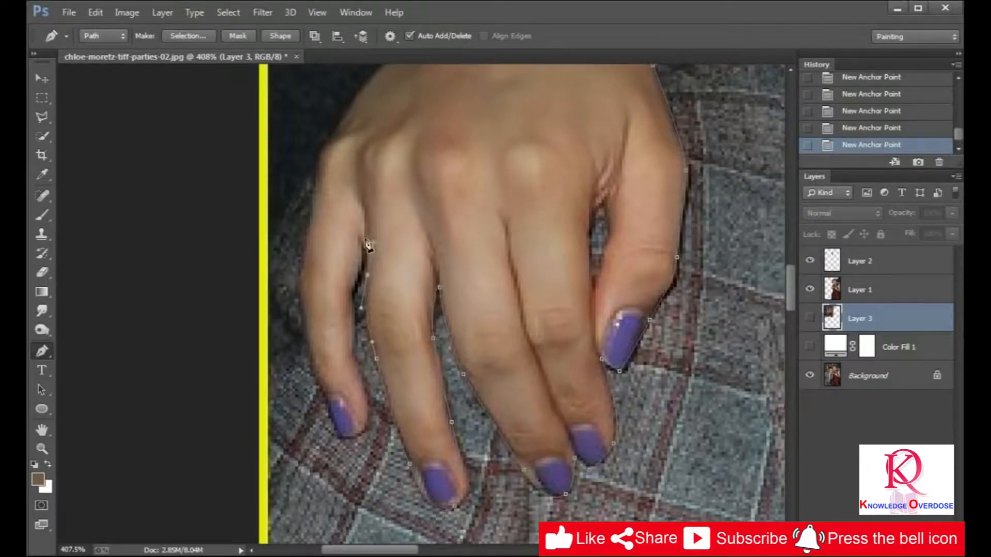
pyautogui.click(880, 128)
pyautogui.click(366, 245)
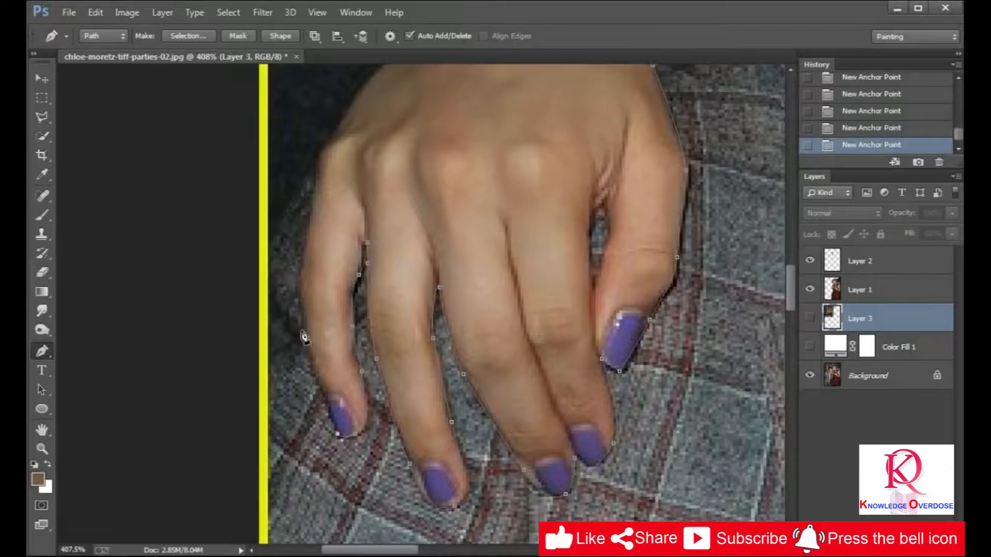
# Complete the pen path over the back of the hand and close it at the wrist.
pyautogui.moveTo(373, 68); pyautogui.dragTo(385, 63)
pyautogui.scroll(-14, 387, 69)
pyautogui.scroll(9, 343, 265)
pyautogui.scroll(4, 271, 229)
pyautogui.moveTo(277, 203); pyautogui.dragTo(344, 123)
pyautogui.moveTo(482, 165); pyautogui.dragTo(543, 221)
# Convert the hand path into a selection and copy the hand from the Background layer to a new layer.
pyautogui.rightClick(541, 221)
pyautogui.click(586, 220)
pyautogui.press('Return')
pyautogui.click(866, 380)
pyautogui.hotkey('ctrl', 'j')
# Move the copied hand layer above Layer 1 and show Layer 3 again.
pyautogui.moveTo(864, 380); pyautogui.dragTo(890, 279)
pyautogui.keyDown('shift'); pyautogui.click(900, 321); pyautogui.keyUp('shift')
pyautogui.click(899, 322)
pyautogui.click(872, 347)
pyautogui.click(810, 348)
pyautogui.click(810, 347)
pyautogui.click(810, 348)
pyautogui.scroll(-16, 681, 335)
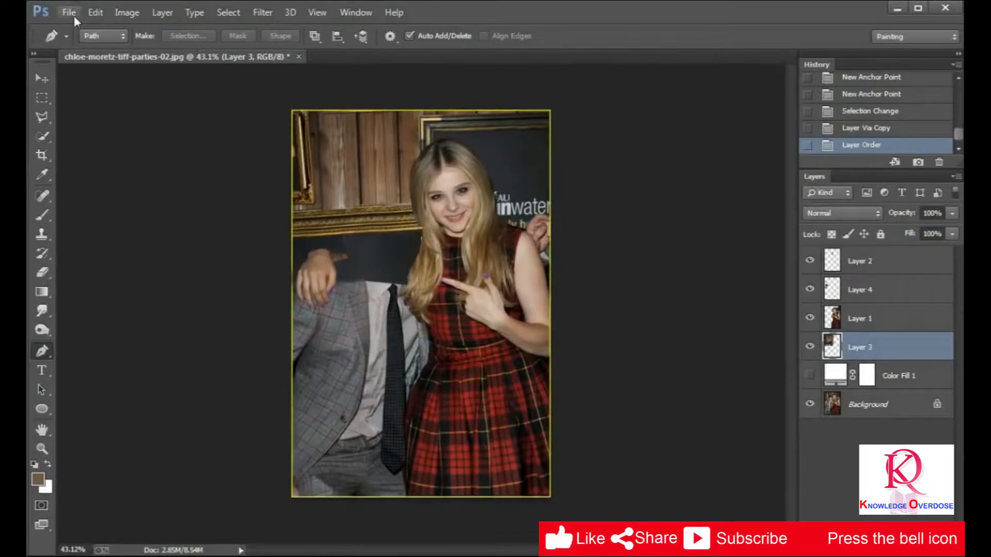
# Open the photo DSC_0319.JPG as a second document tab.
pyautogui.click(69, 13)
pyautogui.click(98, 50)
pyautogui.press('Escape')
pyautogui.moveTo(251, 71); pyautogui.dragTo(361, 56)
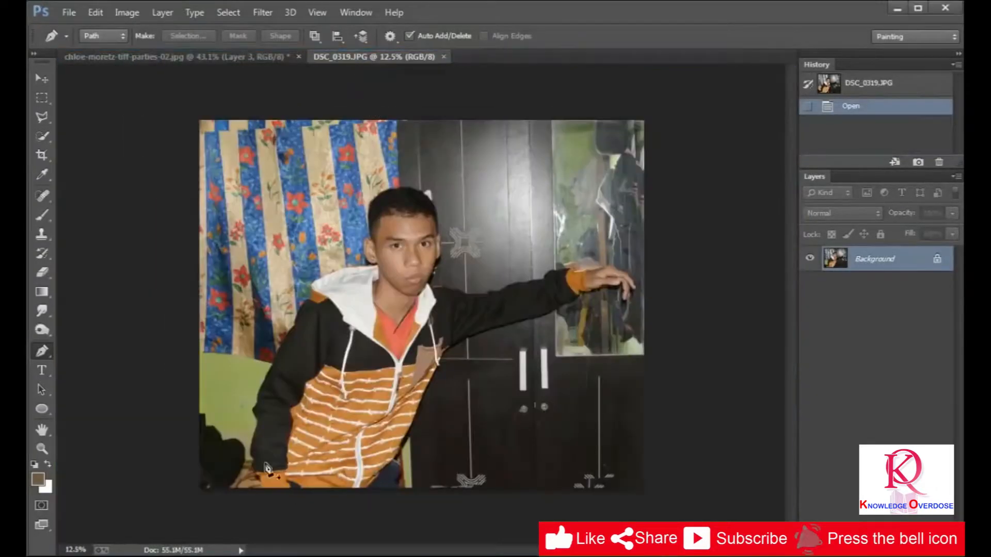
# Start a pen path at the orange cuff on the photo's lower edge and trace up around the black sleeve's outer edge.
pyautogui.scroll(20, 254, 473)
pyautogui.moveTo(789, 434); pyautogui.dragTo(789, 454)
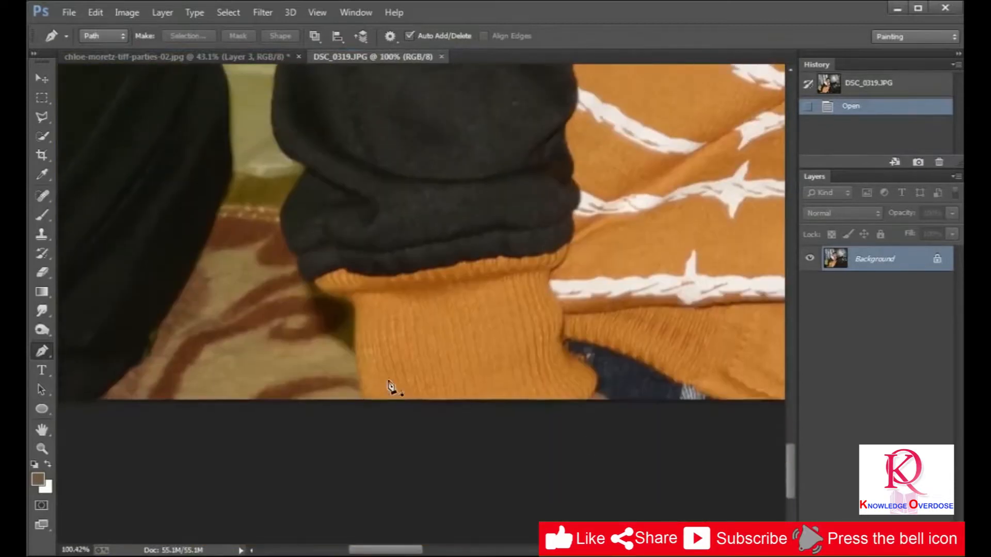
pyautogui.scroll(1, 360, 402)
pyautogui.click(362, 401)
pyautogui.click(349, 324)
pyautogui.click(322, 282)
pyautogui.click(294, 252)
pyautogui.click(275, 204)
pyautogui.click(279, 186)
pyautogui.click(291, 167)
pyautogui.click(298, 145)
# Continue the pen path up the outer sleeve past the elbow to the top of the shoulder.
pyautogui.moveTo(788, 448); pyautogui.dragTo(788, 400)
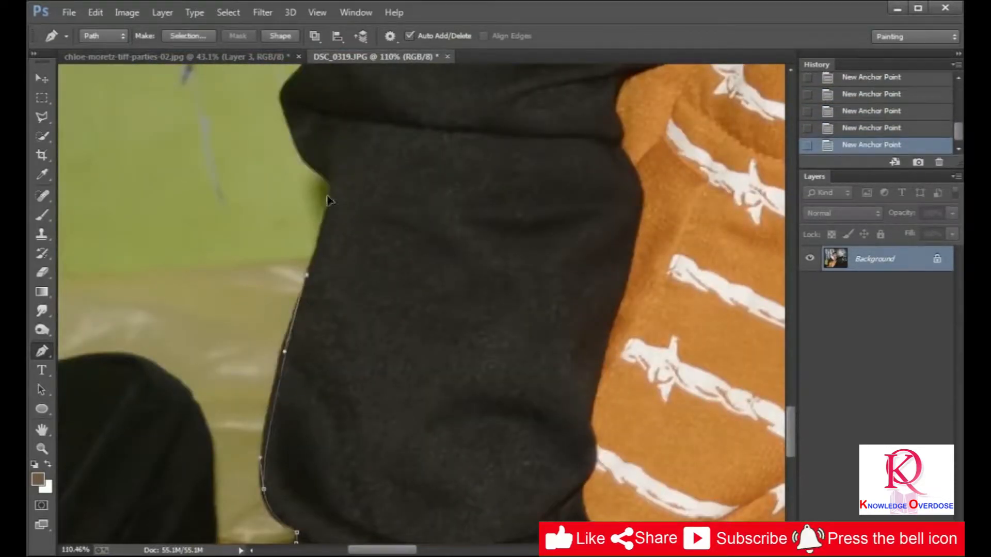
pyautogui.moveTo(788, 410); pyautogui.dragTo(793, 337)
pyautogui.moveTo(529, 191); pyautogui.dragTo(568, 134)
pyautogui.click(568, 121)
pyautogui.moveTo(792, 345); pyautogui.dragTo(791, 303)
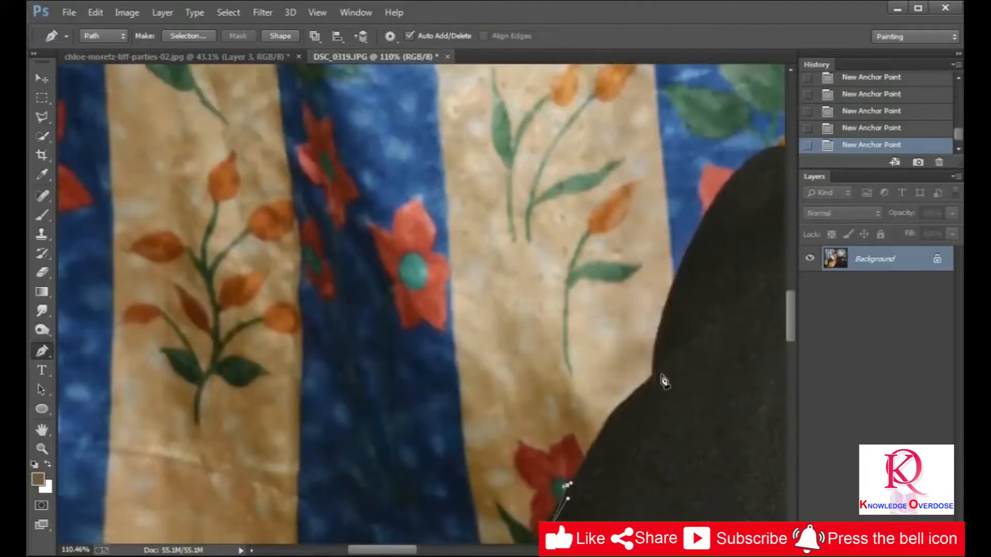
pyautogui.moveTo(763, 152); pyautogui.dragTo(767, 151)
pyautogui.scroll(-4, 764, 151)
pyautogui.scroll(5, 719, 192)
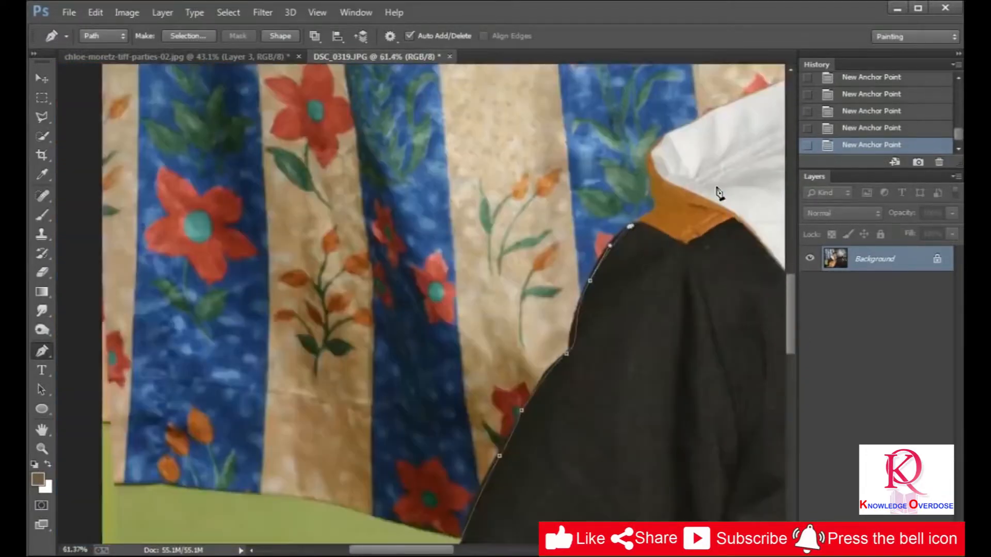
# Extend the pen path from the shoulder along the white hood's upper rim to below the ear.
pyautogui.scroll(-4, 654, 170)
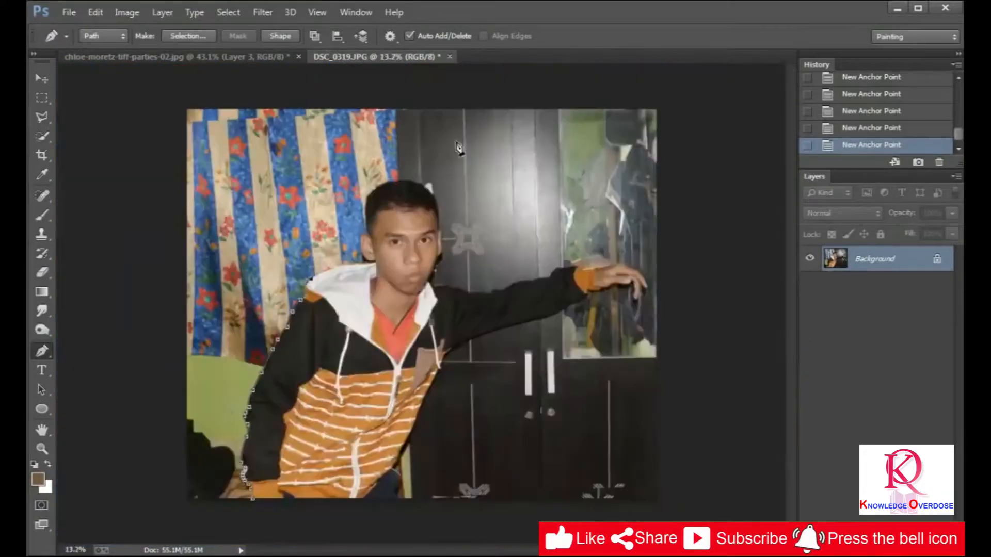
pyautogui.scroll(4, 347, 334)
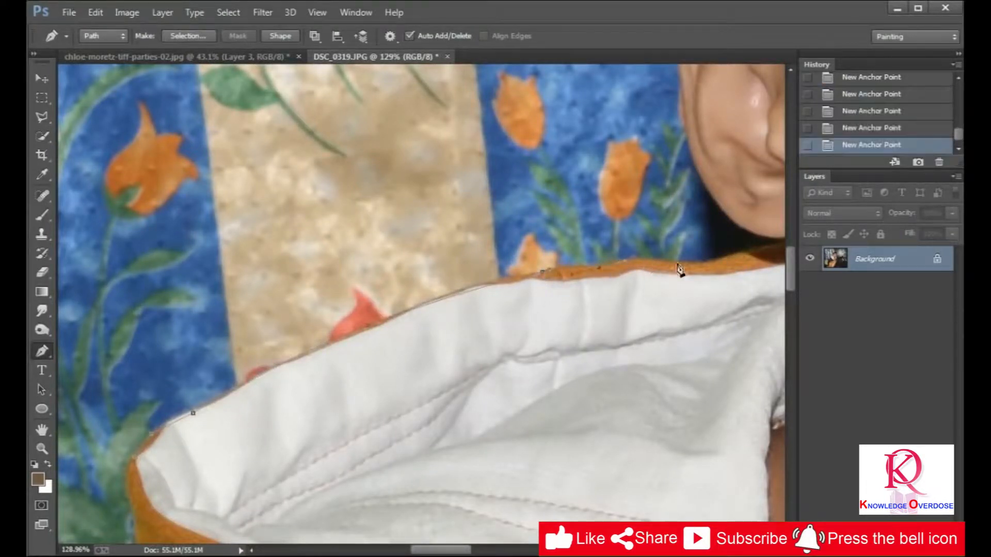
pyautogui.moveTo(785, 245); pyautogui.dragTo(759, 246)
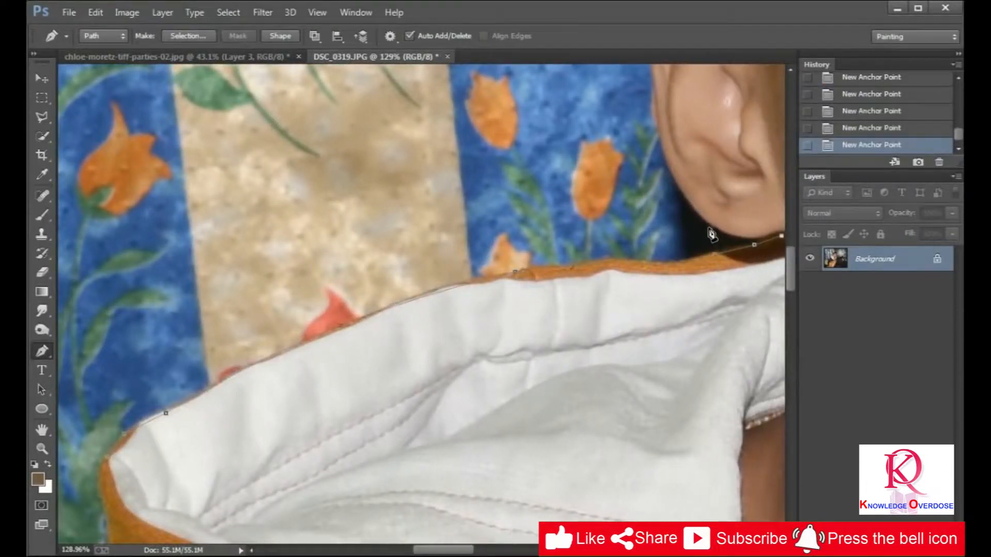
# Trace the pen path around the ear and over the hair to the opposite ear.
pyautogui.scroll(5, 657, 89)
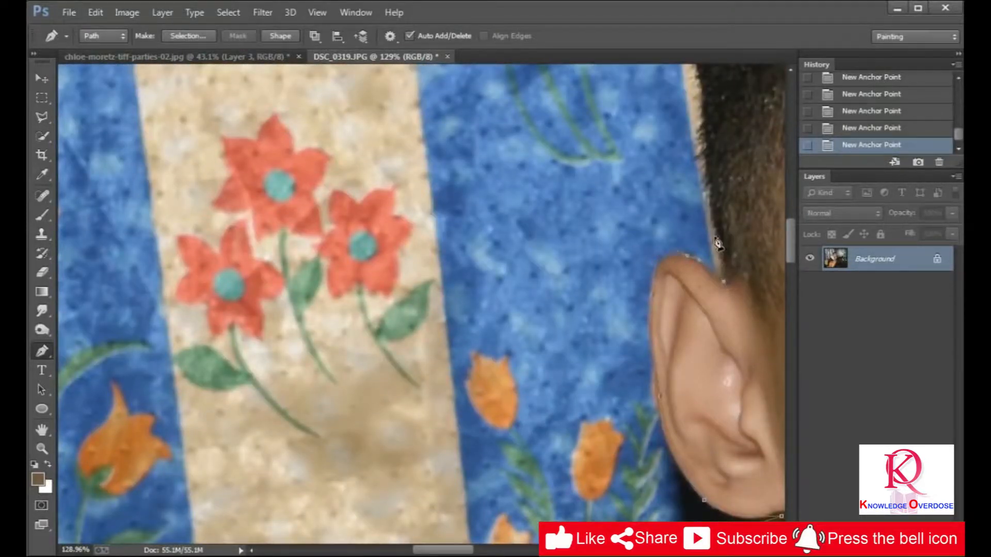
pyautogui.scroll(-10, 702, 176)
pyautogui.scroll(8, 356, 178)
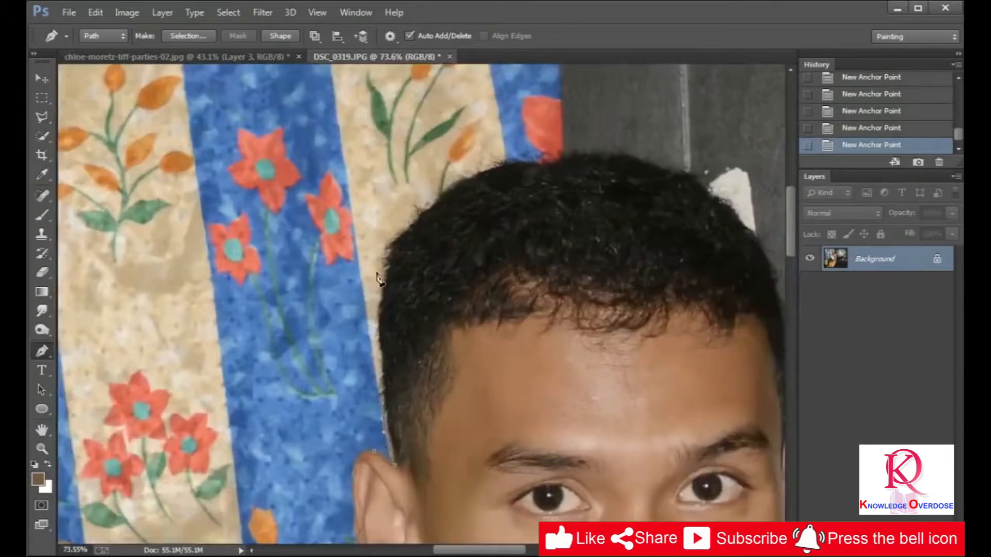
pyautogui.scroll(3, 711, 369)
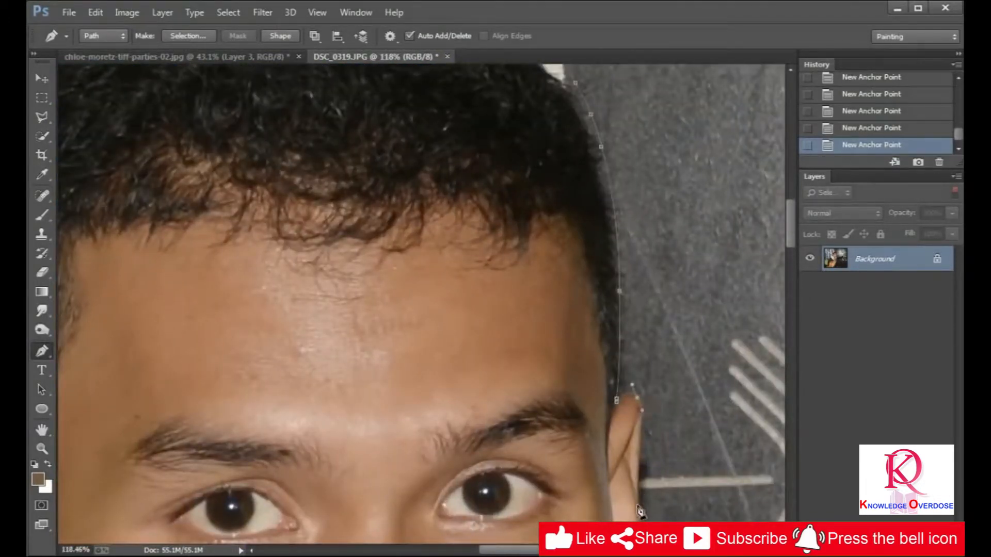
# Continue the pen path down the second ear and cheek to the jaw.
pyautogui.scroll(-6, 791, 258)
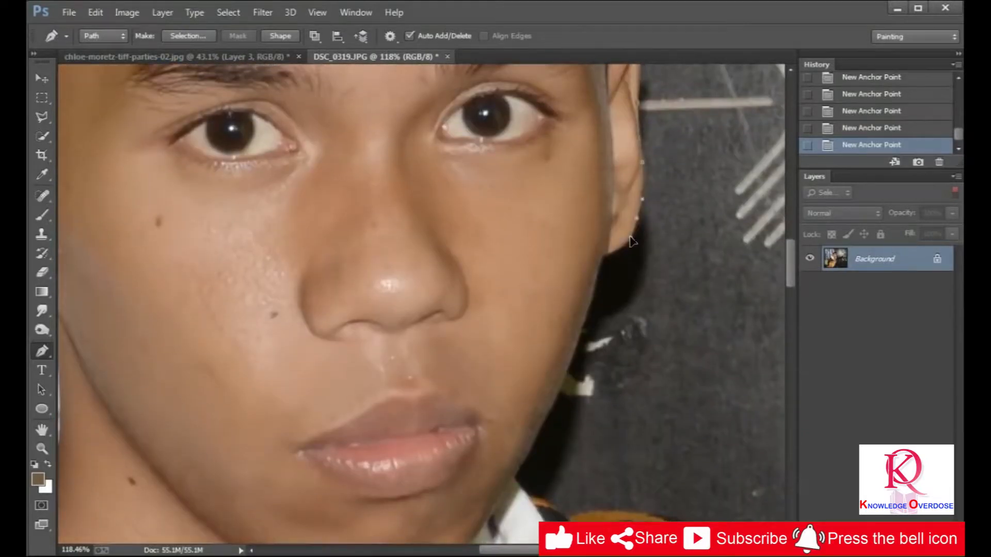
pyautogui.scroll(-10, 515, 481)
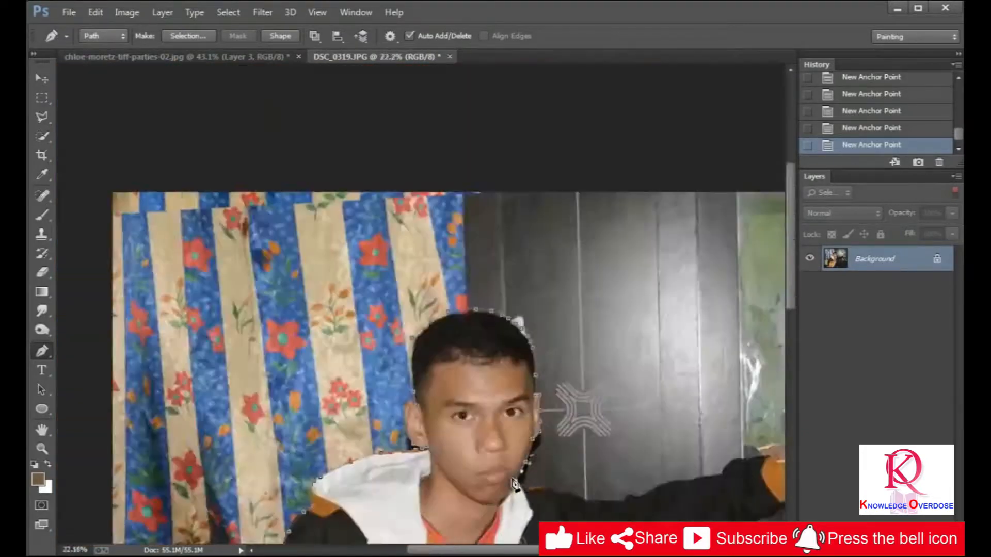
pyautogui.scroll(6, 427, 294)
pyautogui.click(193, 57)
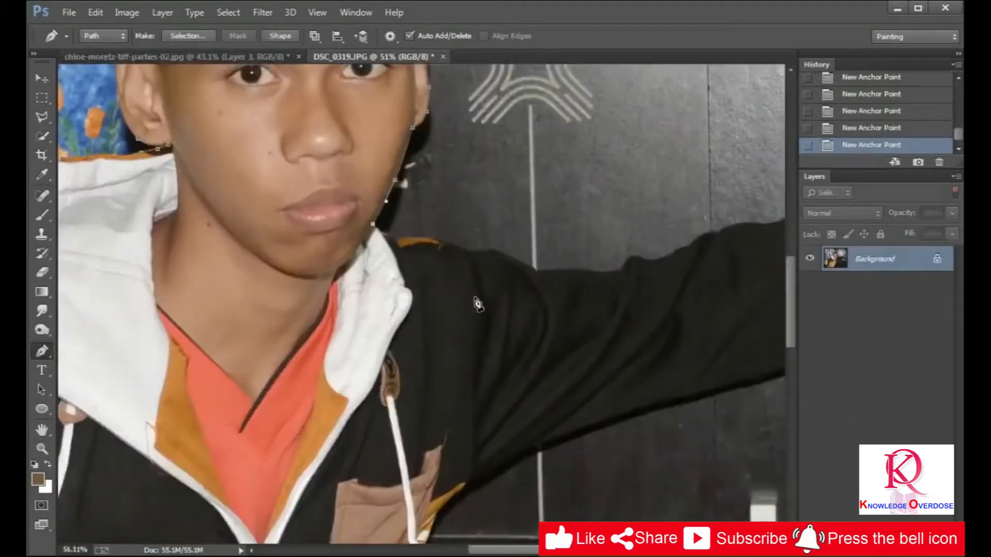
# Trace the pen path over the collar and shoulder, cutting across the outstretched upper arm and back toward the chest pocket.
pyautogui.scroll(3, 339, 209)
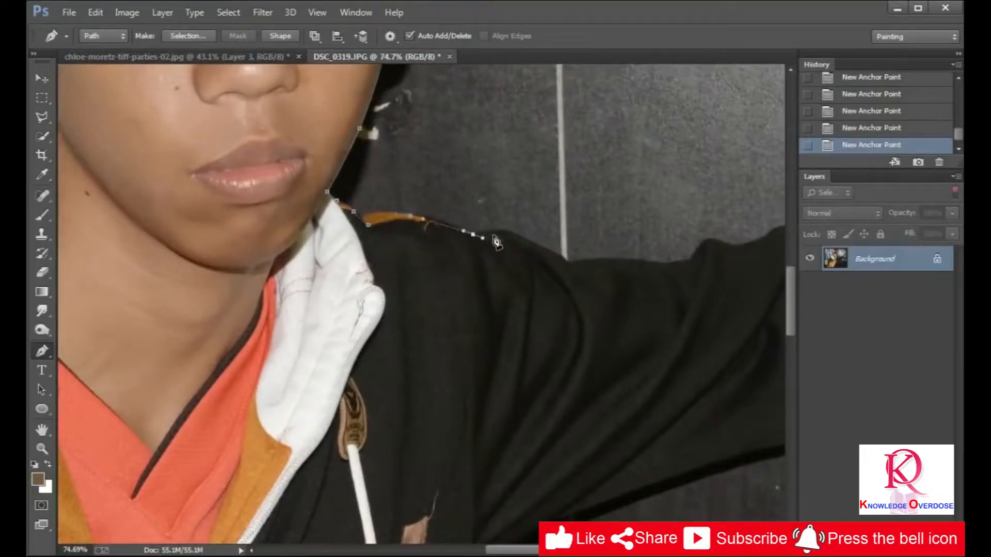
pyautogui.moveTo(570, 263); pyautogui.dragTo(582, 273)
pyautogui.moveTo(646, 272); pyautogui.dragTo(663, 283)
pyautogui.moveTo(630, 458); pyautogui.dragTo(581, 491)
# Trace the pen path down the striped jacket's side and close it along the photo's lower edge.
pyautogui.moveTo(789, 310); pyautogui.dragTo(789, 363)
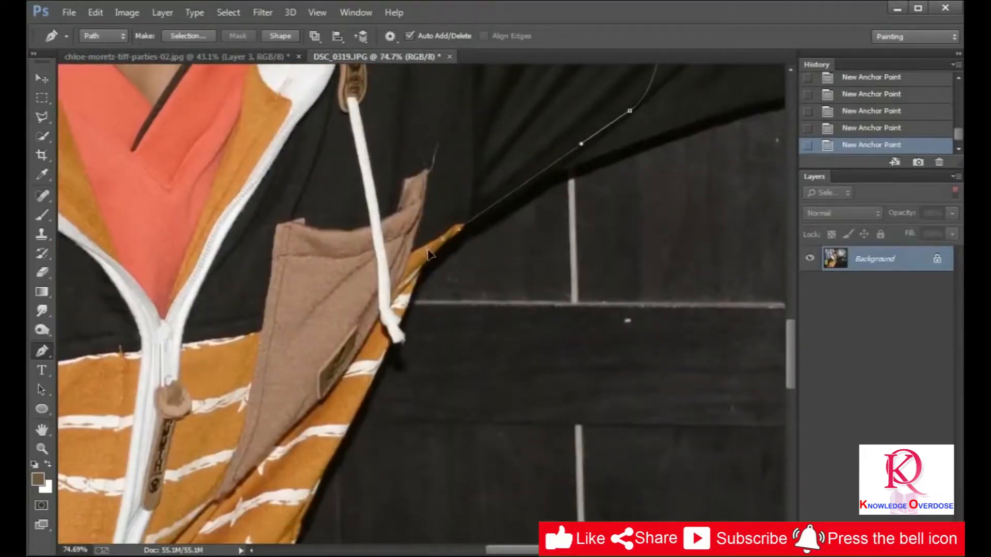
pyautogui.scroll(-6, 361, 454)
pyautogui.scroll(3, 408, 504)
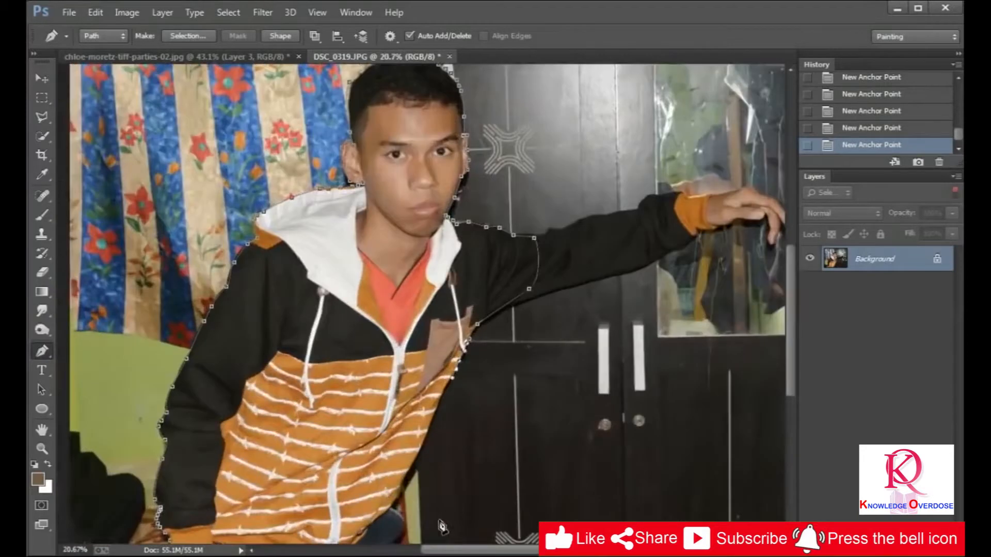
pyautogui.scroll(-2, 423, 523)
# Convert the path around the man into a selection and copy him to a new layer.
pyautogui.rightClick(405, 328)
pyautogui.click(454, 397)
pyautogui.hotkey('ctrl', 'j')
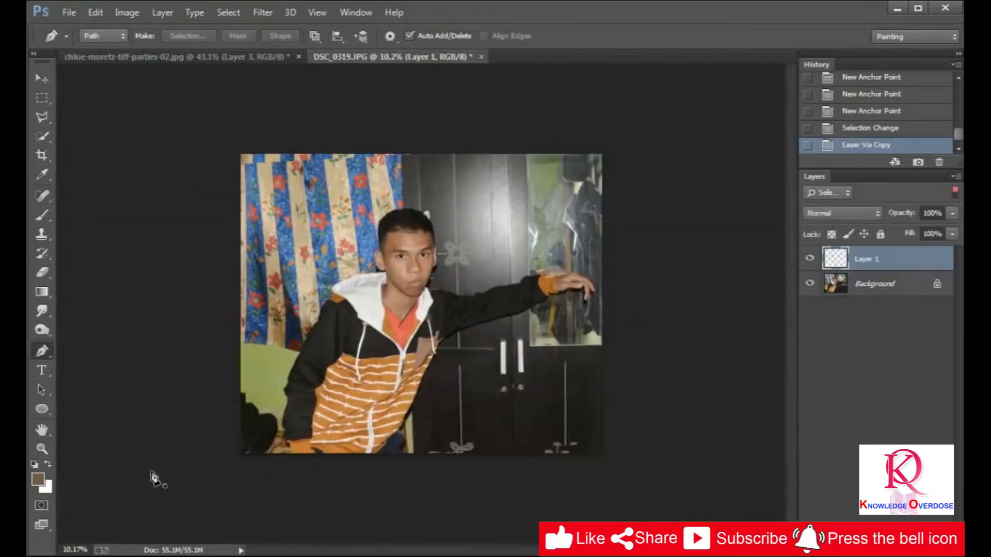
# Transfer the cut-out man into chloe-moretz-tiff-parties-02.jpg and select his layer beneath Layer 1.
pyautogui.click(43, 80)
pyautogui.moveTo(367, 305); pyautogui.dragTo(398, 324)
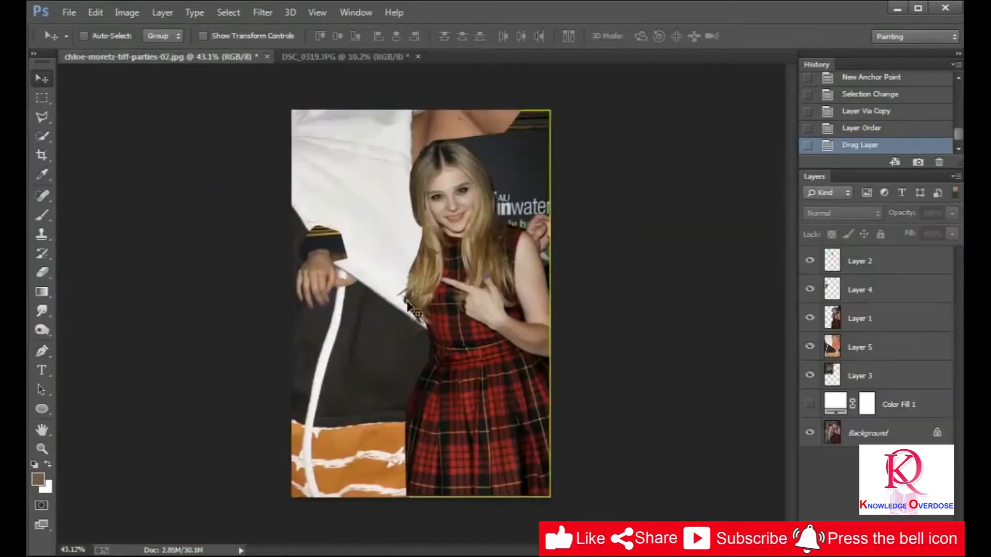
pyautogui.scroll(-5, 397, 325)
pyautogui.click(858, 362)
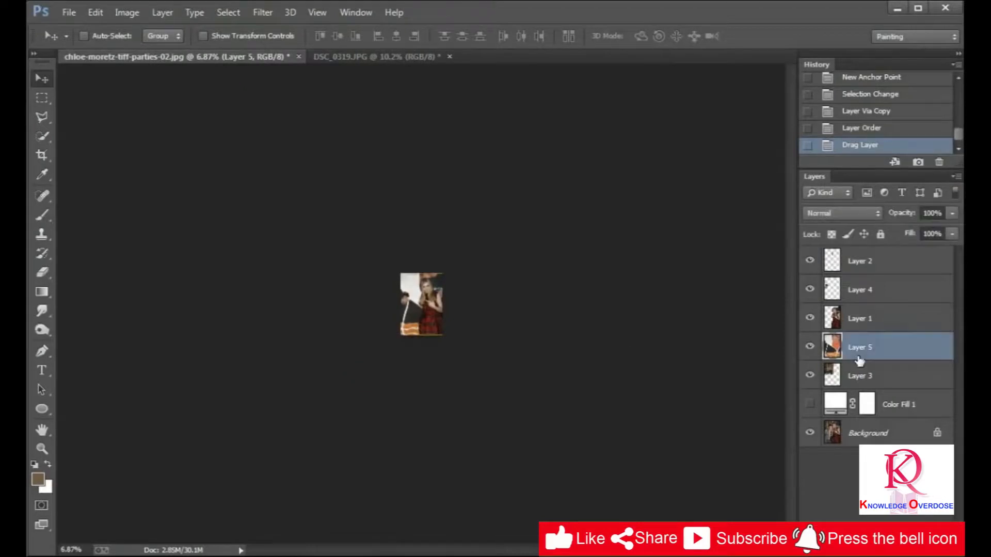
# Scale the cut-out man proportionally to 28.37% and place him beside the woman.
pyautogui.hotkey('ctrl', 't')
pyautogui.scroll(4, 304, 68)
pyautogui.moveTo(365, 257); pyautogui.dragTo(474, 381)
pyautogui.moveTo(479, 396); pyautogui.dragTo(406, 302)
pyautogui.scroll(12, 406, 305)
pyautogui.moveTo(359, 388); pyautogui.dragTo(312, 465)
pyautogui.moveTo(339, 402); pyautogui.dragTo(324, 365)
# Fine-tune the man's position so his shoulder sits under the copied hand and his head meets her hair, and apply the transform.
pyautogui.scroll(6, 310, 370)
pyautogui.moveTo(397, 237); pyautogui.dragTo(330, 245)
pyautogui.scroll(10, 426, 236)
pyautogui.scroll(10, 432, 251)
pyautogui.scroll(-10, 331, 245)
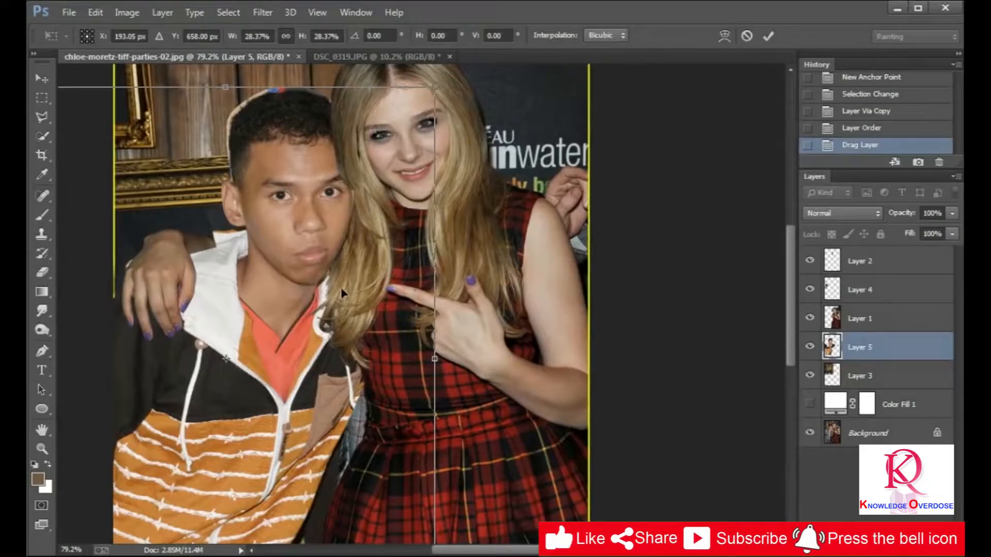
pyautogui.moveTo(299, 263); pyautogui.dragTo(313, 257)
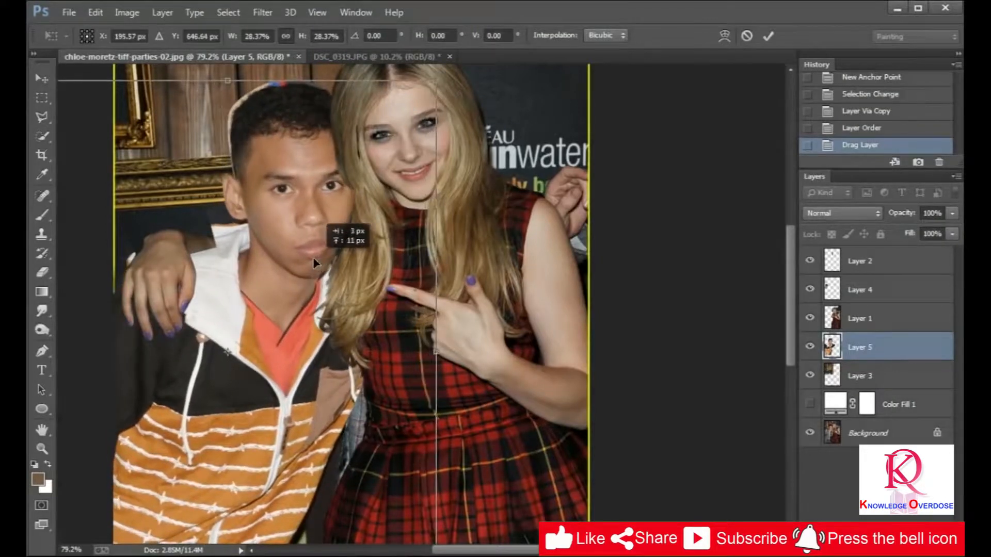
pyautogui.scroll(-2, 355, 223)
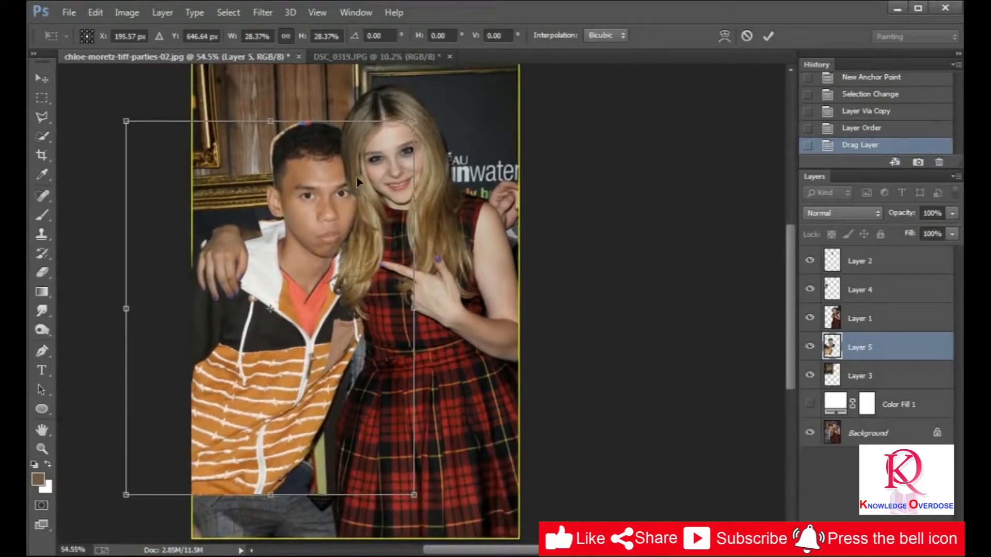
pyautogui.scroll(8, 345, 260)
pyautogui.scroll(-9, 337, 228)
pyautogui.press('Return')
pyautogui.hotkey('ctrl', 't')
pyautogui.press('Escape')
# Start a Puppet Warp on the man's layer, pin his head, and use torso pins to shift his body towards the woman.
pyautogui.click(92, 13)
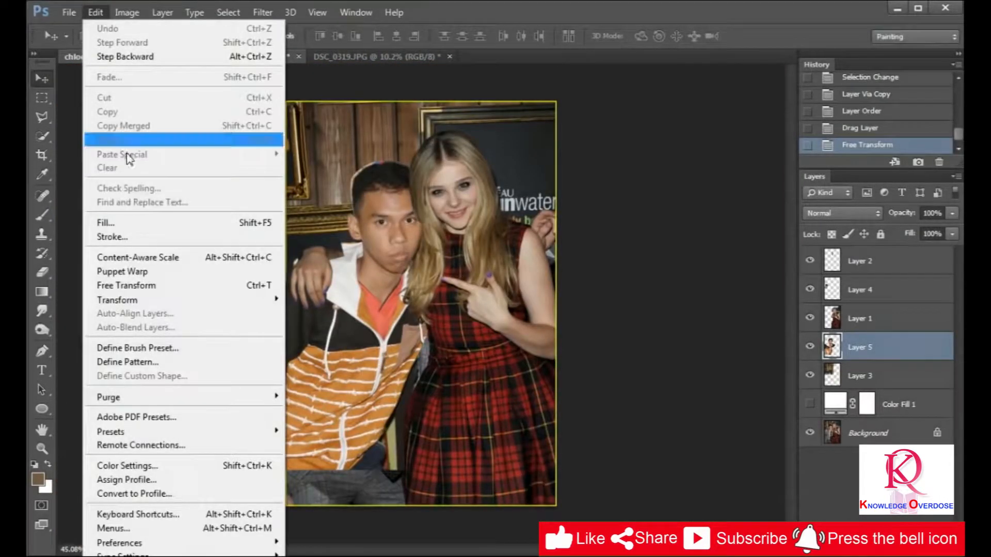
pyautogui.click(149, 271)
pyautogui.click(413, 205)
pyautogui.click(402, 175)
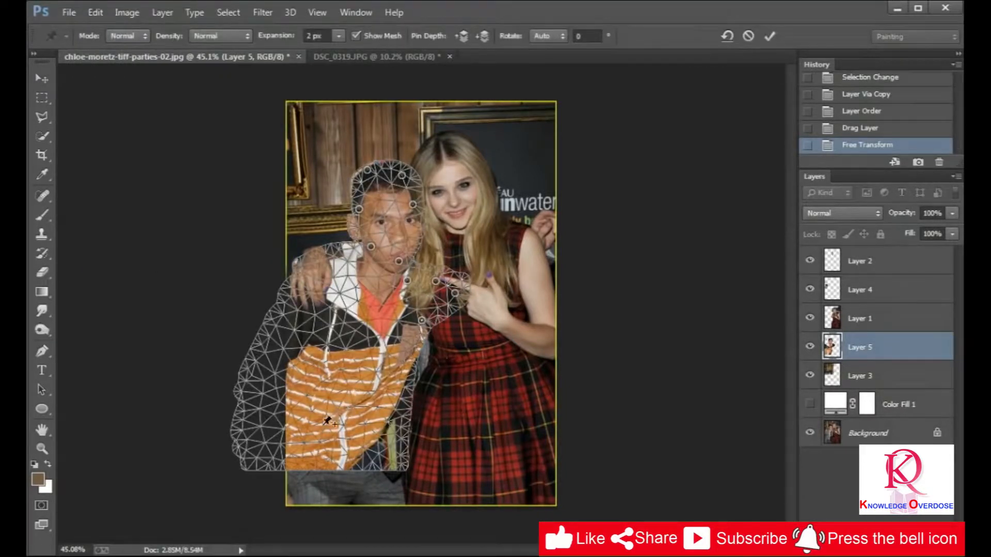
pyautogui.moveTo(321, 430); pyautogui.dragTo(331, 429)
pyautogui.moveTo(394, 396); pyautogui.dragTo(399, 395)
# Reshape the lower part of the man's jacket with hem pins and delete the misplaced pins.
pyautogui.moveTo(300, 430); pyautogui.dragTo(280, 428)
pyautogui.rightClick(281, 429)
pyautogui.click(289, 439)
pyautogui.moveTo(316, 458); pyautogui.dragTo(324, 460)
pyautogui.rightClick(303, 432)
pyautogui.click(347, 442)
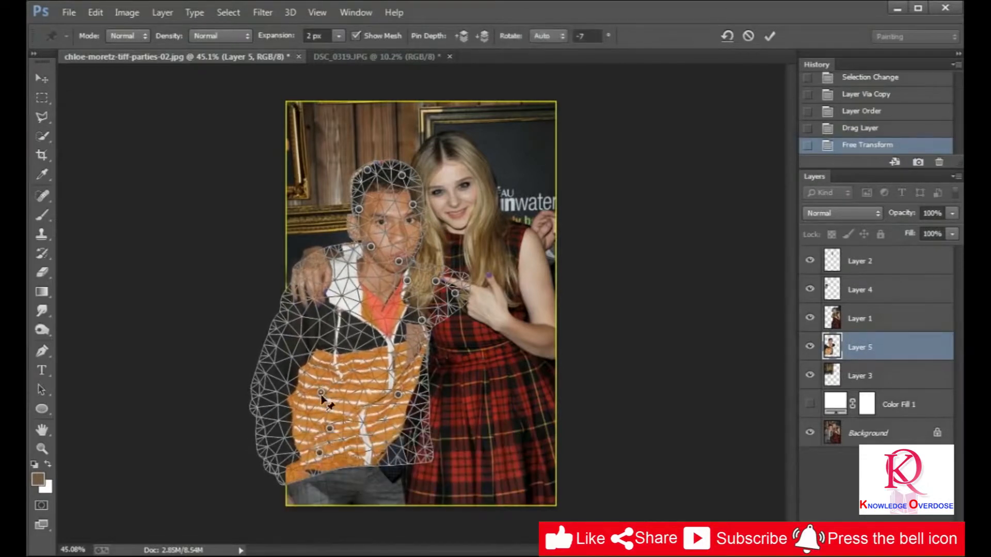
# Pin the jacket's chest, pull its front hem down over the jeans, and apply the puppet warp.
pyautogui.click(331, 382)
pyautogui.moveTo(368, 456); pyautogui.dragTo(369, 468)
pyautogui.click(401, 450)
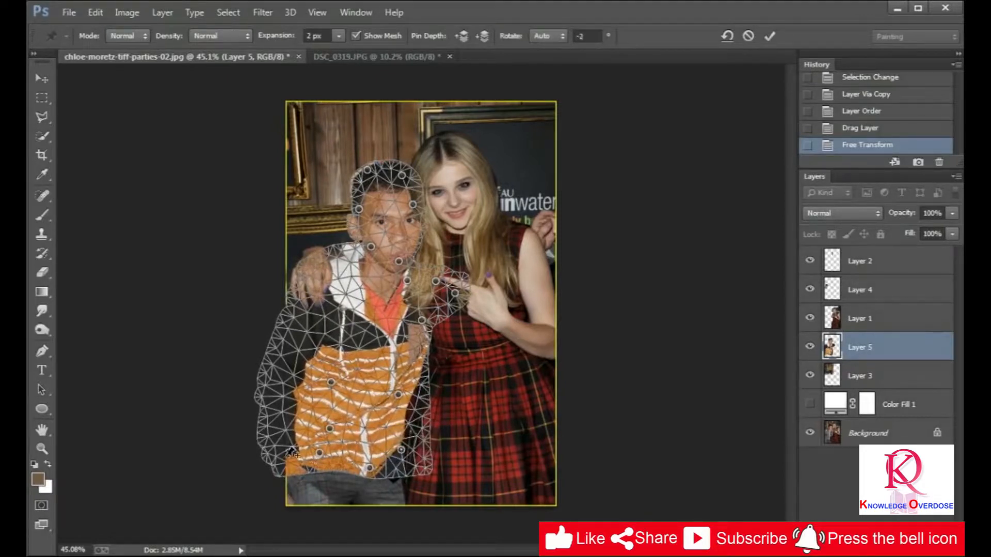
pyautogui.press('Return')
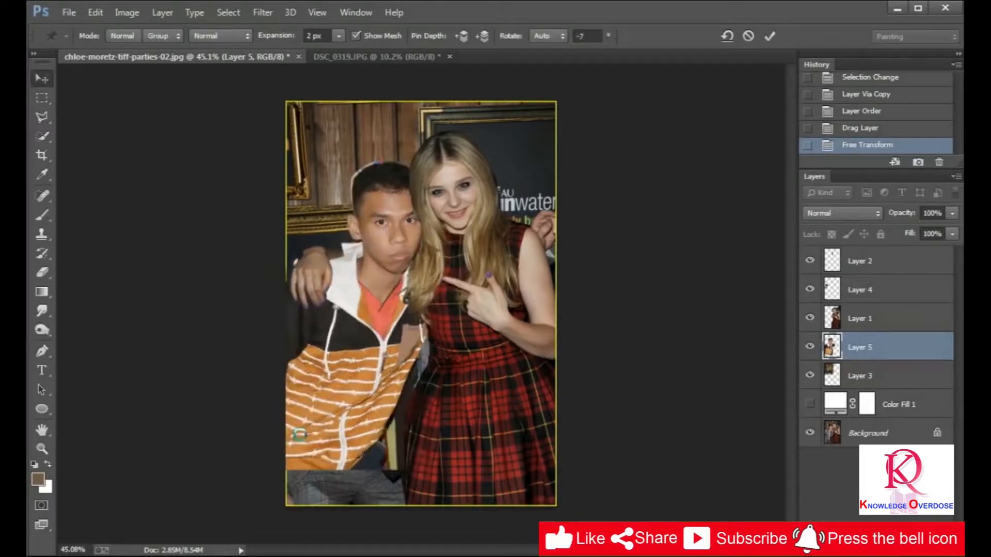
# Choose a textured brush tip for the Eraser and try it on the fringe beside the man's head.
pyautogui.scroll(1, 339, 449)
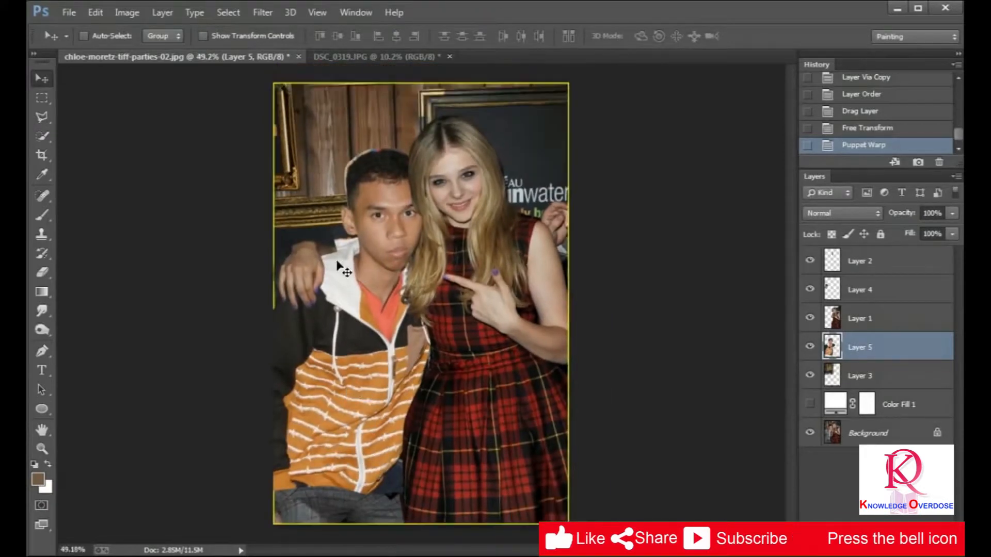
pyautogui.scroll(5, 343, 268)
pyautogui.scroll(3, 105, 209)
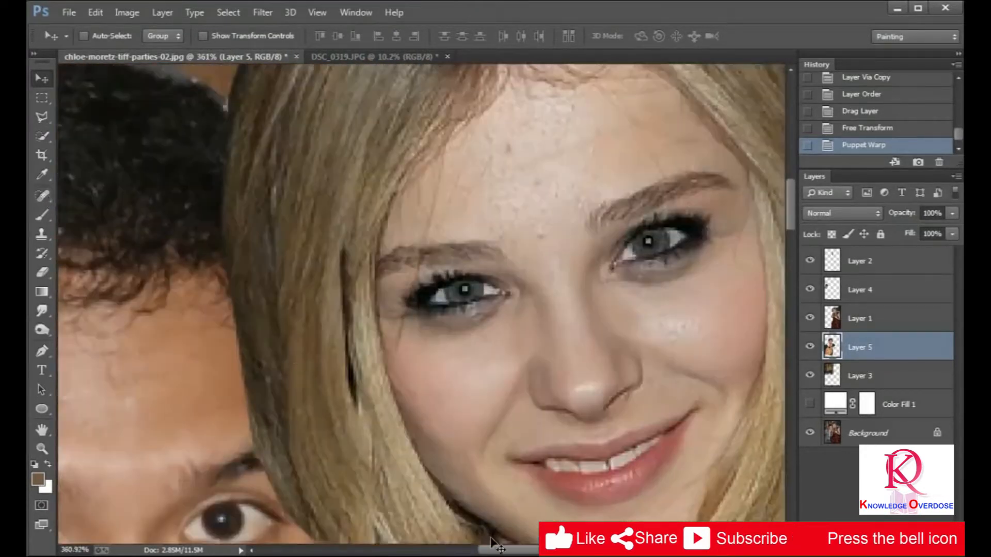
pyautogui.hscroll(-5, 103, 217)
pyautogui.press('e')
pyautogui.rightClick(288, 265)
pyautogui.scroll(-2, 405, 402)
pyautogui.click(405, 405)
pyautogui.click(127, 266)
pyautogui.click(132, 264)
# Reduce the eraser to 6 px and erase the pale fringe along the side of the man's hair above his ear.
pyautogui.press(']')
pyautogui.press(']')
pyautogui.press(']')
pyautogui.scroll(4, 131, 265)
pyautogui.press('[')
pyautogui.press('[')
pyautogui.press('[')
pyautogui.press('[')
pyautogui.press('[')
pyautogui.press('[')
pyautogui.press('[')
pyautogui.moveTo(172, 247); pyautogui.dragTo(171, 255)
pyautogui.moveTo(170, 253)
pyautogui.mouseDown()
pyautogui.moveTo(170, 225)
pyautogui.moveTo(162, 265)
pyautogui.mouseUp()
pyautogui.moveTo(186, 467); pyautogui.dragTo(179, 413)
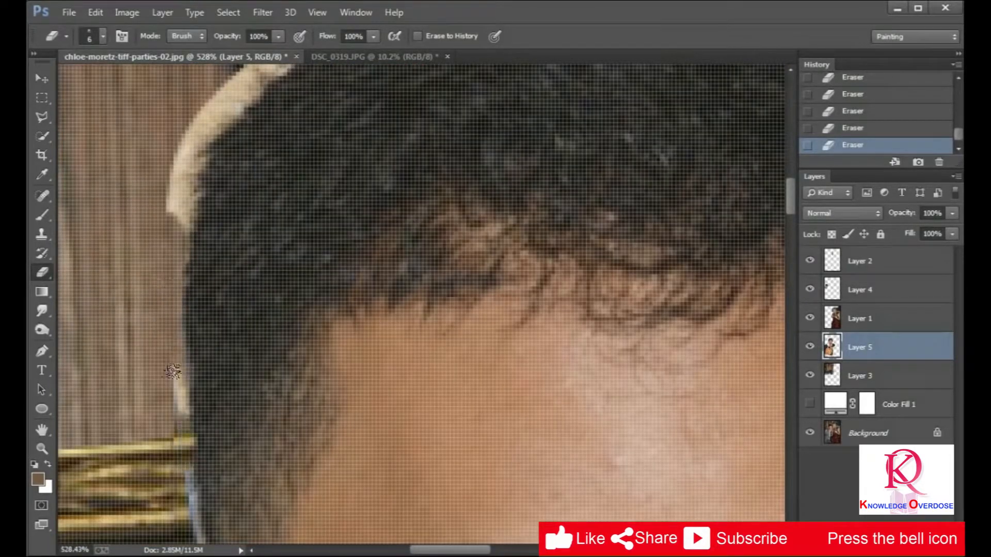
pyautogui.moveTo(176, 229)
pyautogui.mouseDown()
pyautogui.moveTo(199, 141)
pyautogui.moveTo(178, 186)
pyautogui.moveTo(174, 222)
pyautogui.mouseUp()
# Try erasing the fringe across the top of the man's hair with an 8 px eraser, and undo the last strokes.
pyautogui.scroll(-5, 166, 295)
pyautogui.scroll(5, 330, 186)
pyautogui.press(']')
pyautogui.press(']')
pyautogui.press(']')
pyautogui.moveTo(500, 217)
pyautogui.mouseDown()
pyautogui.moveTo(565, 207)
pyautogui.moveTo(532, 198)
pyautogui.moveTo(475, 216)
pyautogui.moveTo(387, 203)
pyautogui.moveTo(280, 255)
pyautogui.moveTo(157, 335)
pyautogui.moveTo(144, 370)
pyautogui.moveTo(260, 267)
pyautogui.moveTo(148, 331)
pyautogui.moveTo(176, 359)
pyautogui.moveTo(185, 335)
pyautogui.moveTo(305, 255)
pyautogui.moveTo(402, 220)
pyautogui.moveTo(475, 205)
pyautogui.moveTo(667, 223)
pyautogui.mouseUp()
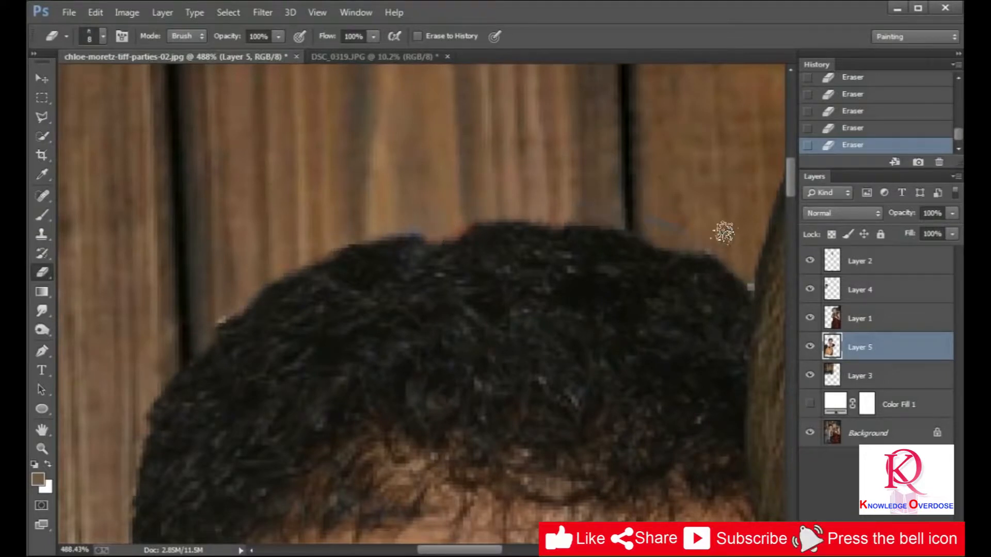
pyautogui.moveTo(455, 221)
pyautogui.mouseDown()
pyautogui.moveTo(635, 225)
pyautogui.moveTo(599, 227)
pyautogui.mouseUp()
pyautogui.keyDown('shift'); pyautogui.click(736, 281); pyautogui.keyUp('shift')
pyautogui.scroll(-2, 735, 280)
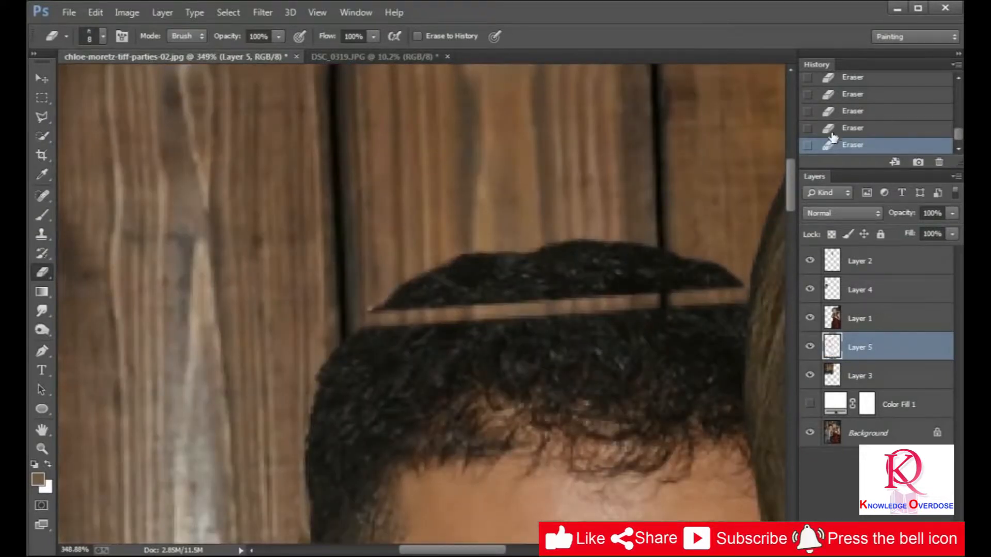
pyautogui.click(830, 131)
pyautogui.click(830, 113)
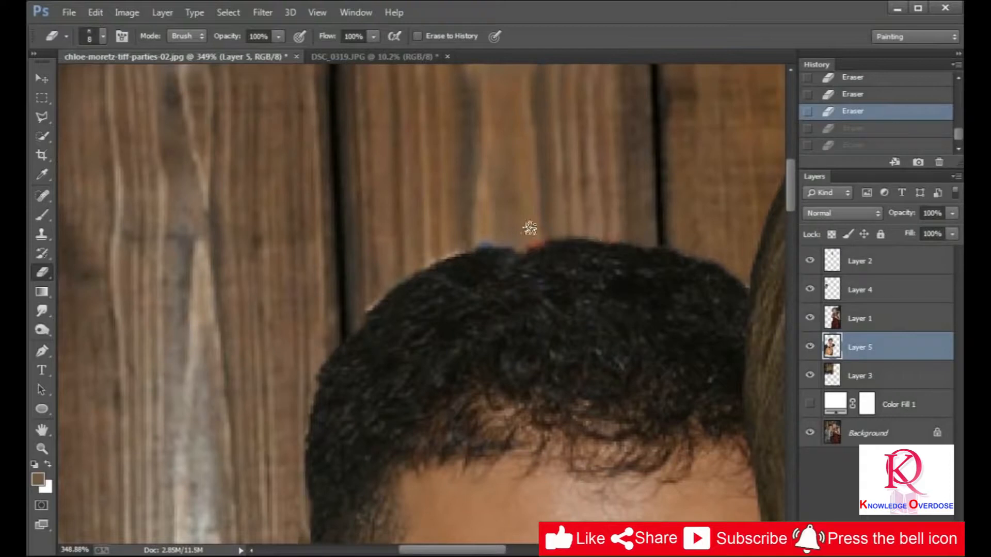
# Try erasing the blue and red remnants on the crown of the man's hair, and step back through the history.
pyautogui.moveTo(561, 234); pyautogui.dragTo(696, 225)
pyautogui.scroll(-3, 689, 232)
pyautogui.scroll(2, 681, 222)
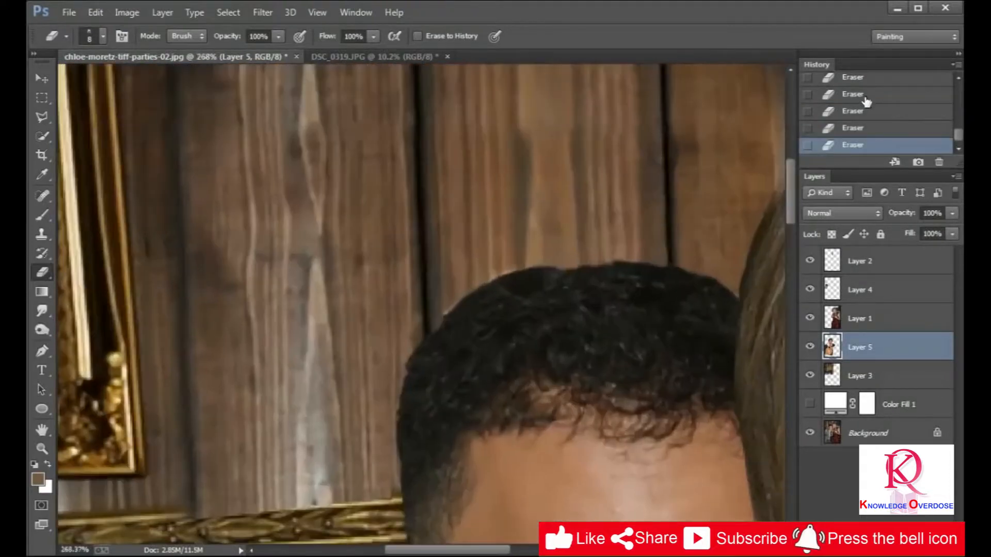
pyautogui.scroll(2, 865, 99)
pyautogui.click(861, 93)
# Reduce the eraser to 5 px and erase the pale fringe along the upper curve of the man's hair.
pyautogui.scroll(1, 645, 203)
pyautogui.press(']')
pyautogui.press(']')
pyautogui.press(']')
pyautogui.rightClick(541, 192)
pyautogui.click(467, 230)
pyautogui.press('[')
pyautogui.press('[')
pyautogui.press('[')
pyautogui.press('[')
pyautogui.moveTo(476, 267); pyautogui.dragTo(453, 279)
pyautogui.scroll(1, 452, 278)
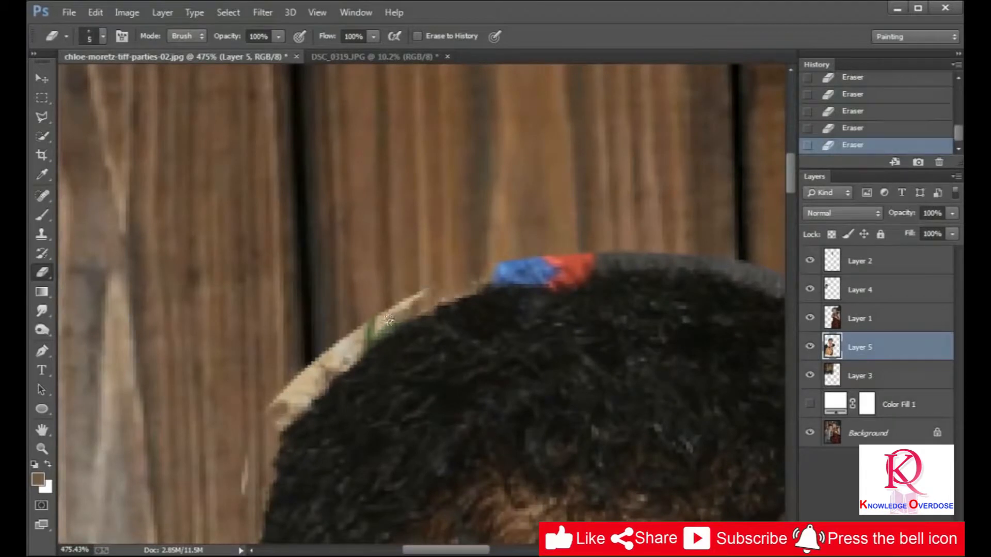
pyautogui.moveTo(389, 320); pyautogui.dragTo(337, 372)
pyautogui.moveTo(274, 436); pyautogui.dragTo(347, 329)
# Enlarge the eraser to 9 px and erase the coloured and grey fringe across the top of the man's hair.
pyautogui.press(']')
pyautogui.press(']')
pyautogui.press(']')
pyautogui.press(']')
pyautogui.moveTo(427, 290)
pyautogui.mouseDown()
pyautogui.moveTo(284, 384)
pyautogui.moveTo(256, 418)
pyautogui.moveTo(390, 323)
pyautogui.moveTo(273, 425)
pyautogui.moveTo(257, 426)
pyautogui.moveTo(501, 278)
pyautogui.moveTo(488, 261)
pyautogui.moveTo(556, 271)
pyautogui.moveTo(566, 250)
pyautogui.moveTo(573, 265)
pyautogui.moveTo(553, 284)
pyautogui.moveTo(737, 267)
pyautogui.mouseUp()
pyautogui.scroll(-5, 386, 375)
pyautogui.scroll(4, 679, 356)
pyautogui.moveTo(679, 359); pyautogui.dragTo(663, 342)
pyautogui.scroll(-20, 665, 343)
pyautogui.scroll(2, 675, 347)
pyautogui.scroll(20, 407, 158)
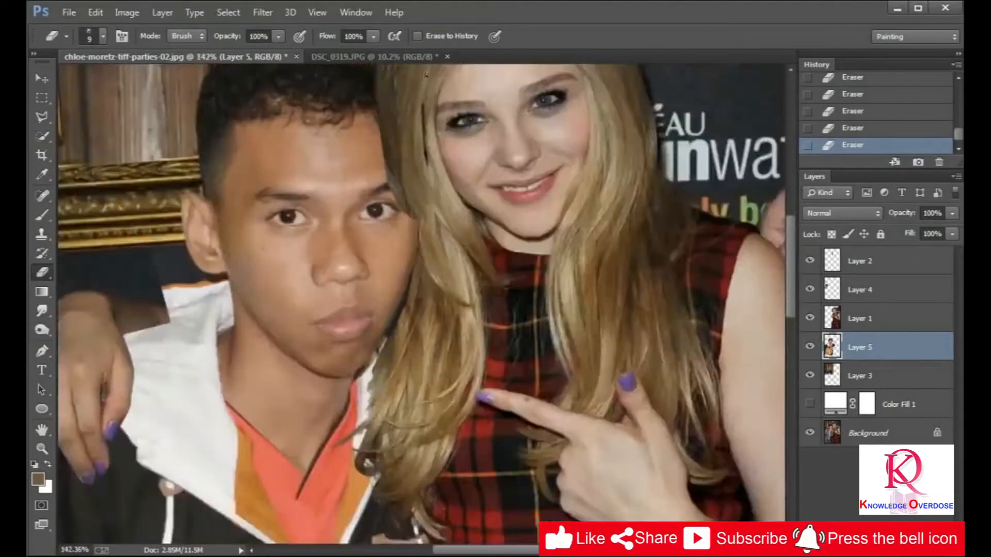
# Select Layer 1, hide Layer 2, and compare the layers' visibility to examine where the woman's hair overlaps the man's head.
pyautogui.click(813, 320)
pyautogui.scroll(-2, 607, 110)
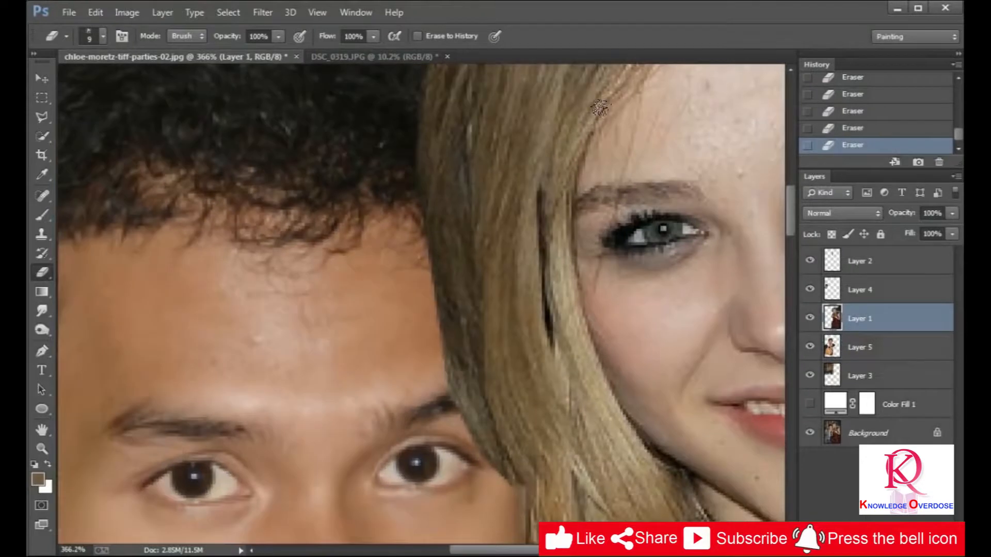
pyautogui.click(811, 253)
pyautogui.click(812, 259)
pyautogui.click(812, 259)
pyautogui.click(812, 259)
pyautogui.click(813, 260)
pyautogui.click(812, 350)
pyautogui.click(811, 350)
pyautogui.click(834, 346)
pyautogui.click(829, 322)
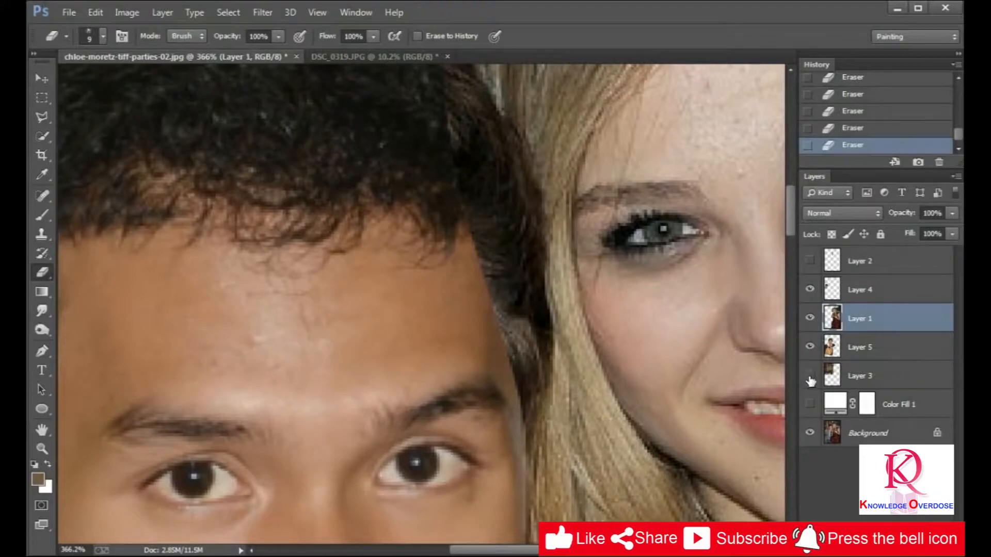
# Erase the leftover dark hair on Layer 1 that covers the man's temple and hairline.
pyautogui.moveTo(479, 255); pyautogui.dragTo(490, 289)
pyautogui.moveTo(483, 205); pyautogui.dragTo(530, 429)
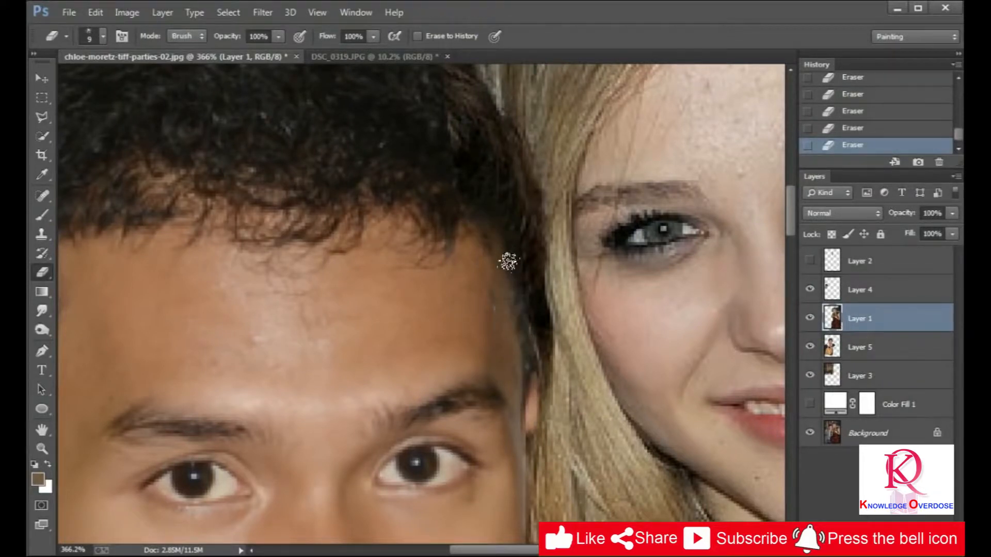
pyautogui.moveTo(444, 89); pyautogui.dragTo(418, 62)
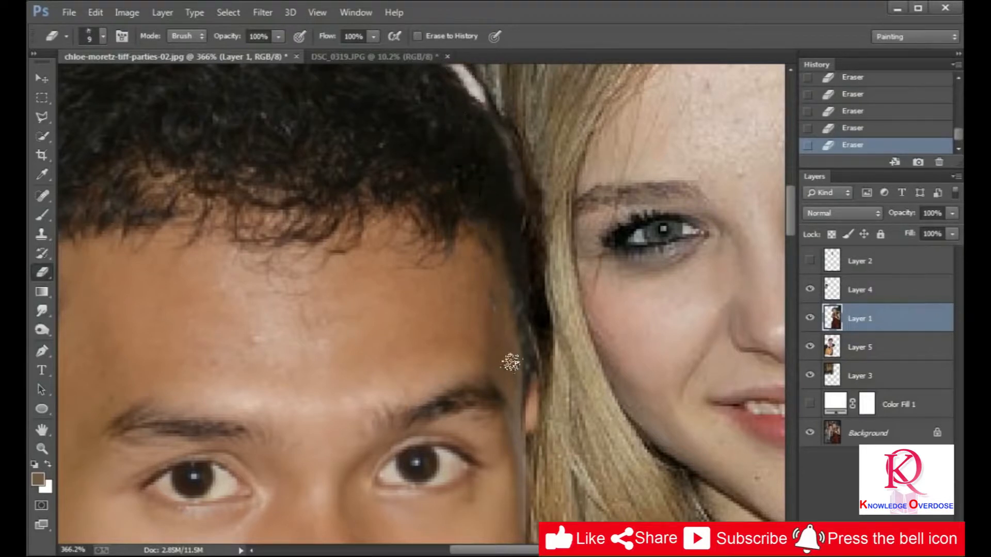
# Show Layer 2 again and move it beneath Layer 4.
pyautogui.scroll(-2, 511, 357)
pyautogui.scroll(1, 448, 167)
pyautogui.click(809, 261)
pyautogui.doubleClick(810, 260)
pyautogui.moveTo(832, 261); pyautogui.dragTo(852, 273)
# Try clearing Layer 2 inside the man's outline loaded from Layer 5, undo the clearing, and deselect.
pyautogui.rightClick(831, 345)
pyautogui.click(801, 34)
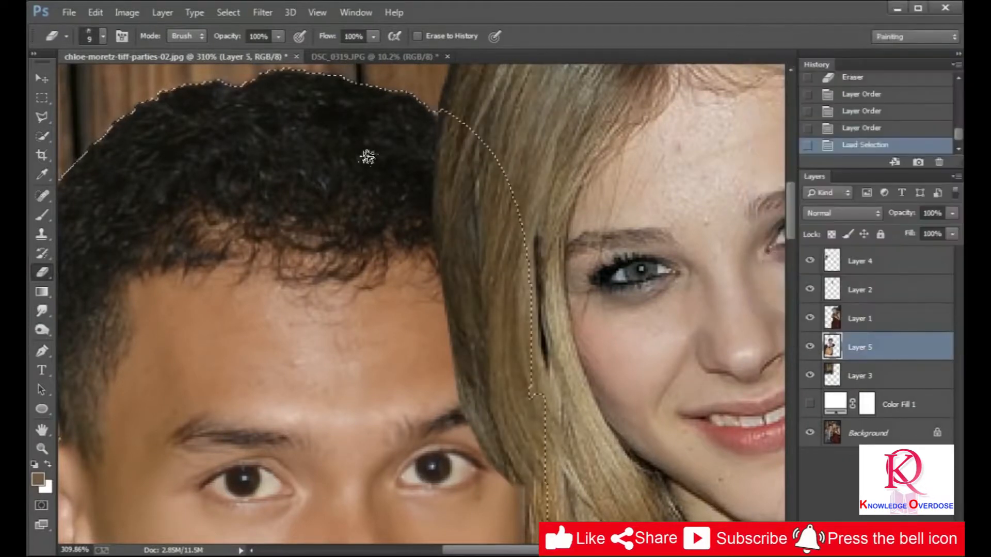
pyautogui.click(859, 290)
pyautogui.press('Delete')
pyautogui.click(845, 130)
pyautogui.click(42, 78)
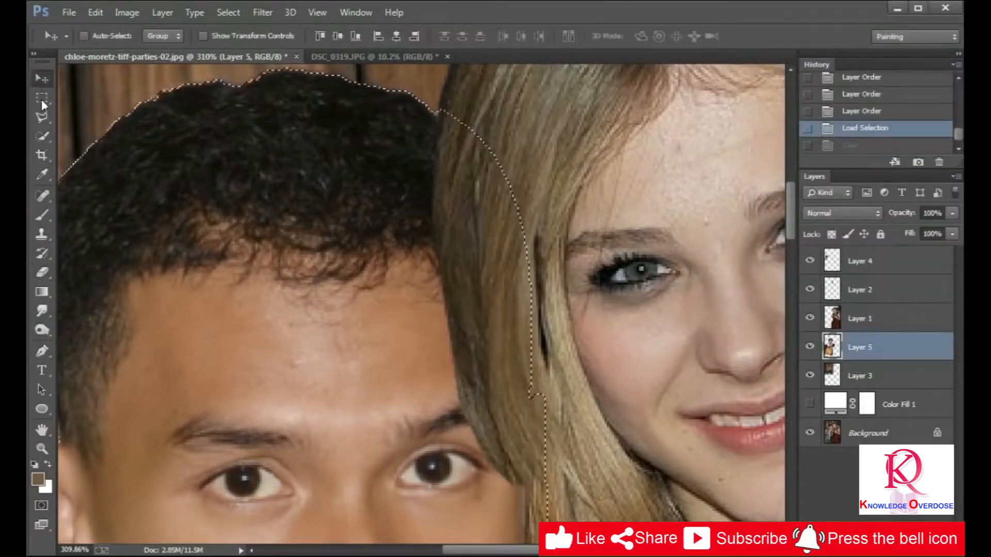
pyautogui.click(42, 98)
pyautogui.rightClick(436, 109)
pyautogui.click(462, 118)
# Hide Layer 2 and erase the white fringe on the man's layer where his hair meets the woman's head.
pyautogui.scroll(4, 461, 118)
pyautogui.click(809, 290)
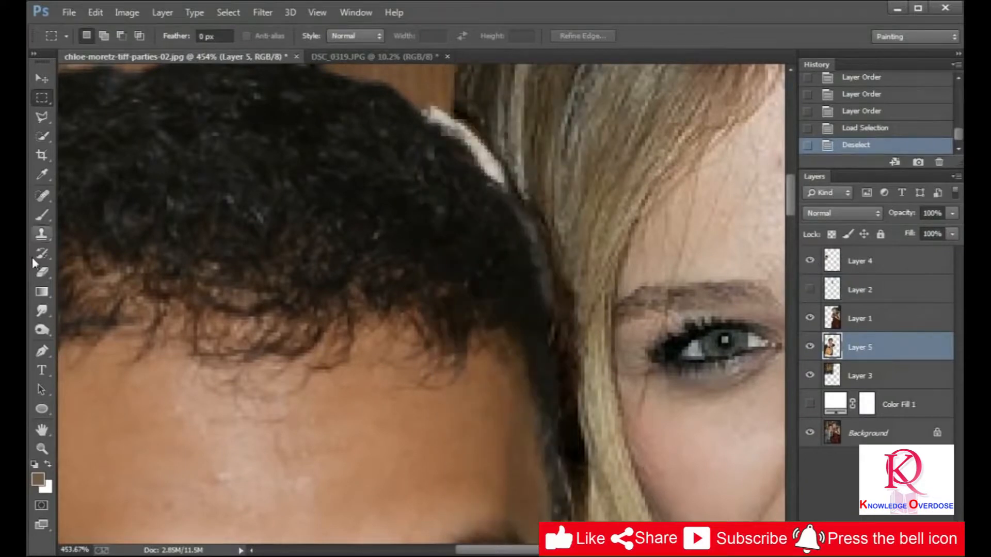
pyautogui.click(42, 272)
pyautogui.moveTo(429, 111)
pyautogui.mouseDown()
pyautogui.moveTo(515, 173)
pyautogui.moveTo(563, 301)
pyautogui.mouseUp()
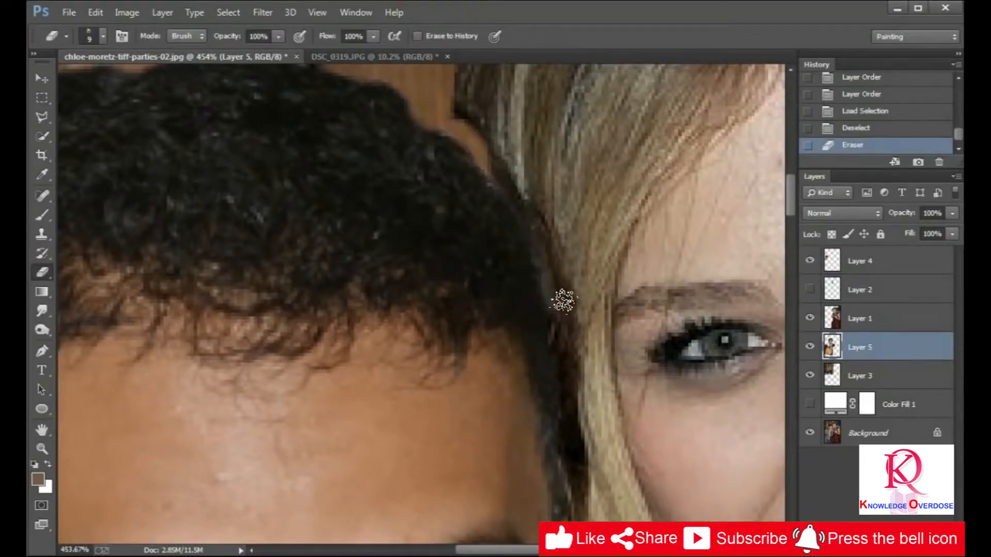
pyautogui.moveTo(576, 406); pyautogui.dragTo(670, 384)
# Show Layer 2, load the man's outline from Layer 5 as a selection, and make Layer 2 active.
pyautogui.click(807, 297)
pyautogui.click(806, 297)
pyautogui.click(859, 290)
pyautogui.click(806, 293)
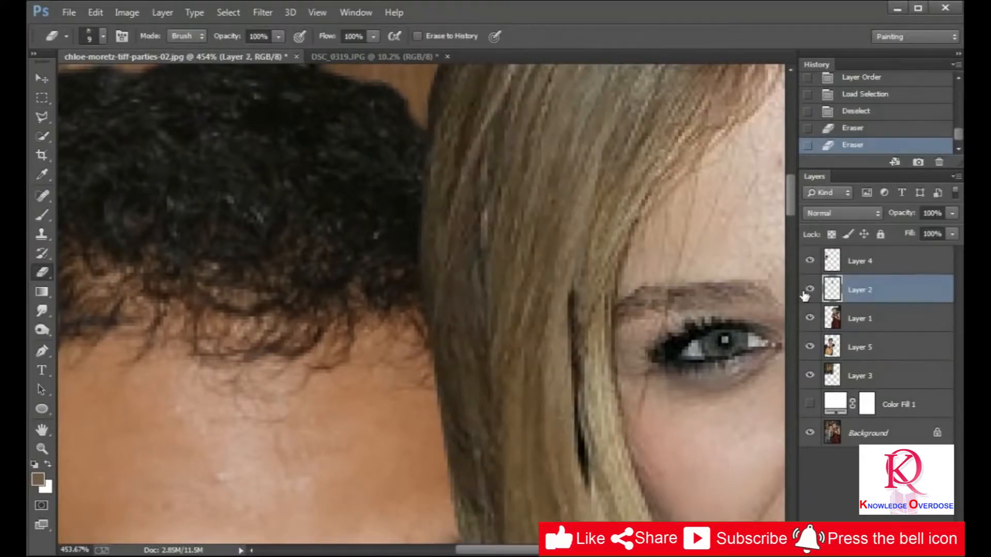
pyautogui.rightClick(835, 350)
pyautogui.click(795, 43)
pyautogui.click(859, 290)
pyautogui.click(40, 102)
pyautogui.rightClick(251, 145)
pyautogui.click(308, 175)
# Erase Layer 2's hair over the man's forehead and hairline inside the selection, switching to a 33 px round eraser.
pyautogui.click(42, 277)
pyautogui.moveTo(439, 235)
pyautogui.mouseDown()
pyautogui.moveTo(436, 148)
pyautogui.moveTo(508, 242)
pyautogui.mouseUp()
pyautogui.moveTo(490, 221); pyautogui.dragTo(522, 274)
pyautogui.scroll(-5, 513, 284)
pyautogui.moveTo(523, 336)
pyautogui.mouseDown()
pyautogui.moveTo(517, 357)
pyautogui.moveTo(526, 284)
pyautogui.moveTo(511, 438)
pyautogui.mouseUp()
pyautogui.rightClick(562, 272)
pyautogui.moveTo(512, 339)
pyautogui.mouseDown()
pyautogui.moveTo(481, 318)
pyautogui.moveTo(474, 173)
pyautogui.moveTo(505, 215)
pyautogui.moveTo(421, 283)
pyautogui.mouseUp()
pyautogui.scroll(3, 647, 368)
pyautogui.click(655, 378)
pyautogui.click(650, 309)
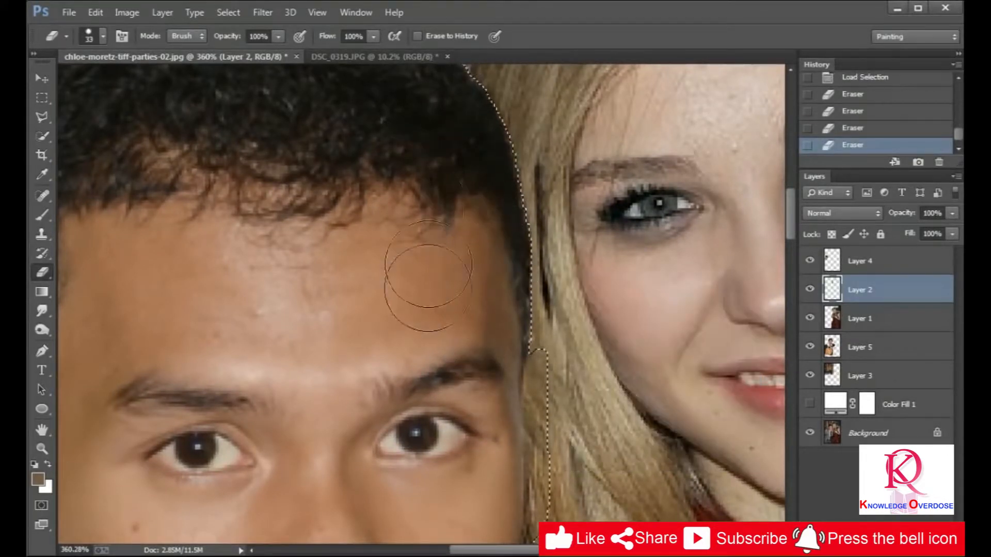
# Clear the selection and compare the hair edge with Layer 2 hidden and shown.
pyautogui.click(43, 102)
pyautogui.rightClick(464, 187)
pyautogui.press('Escape')
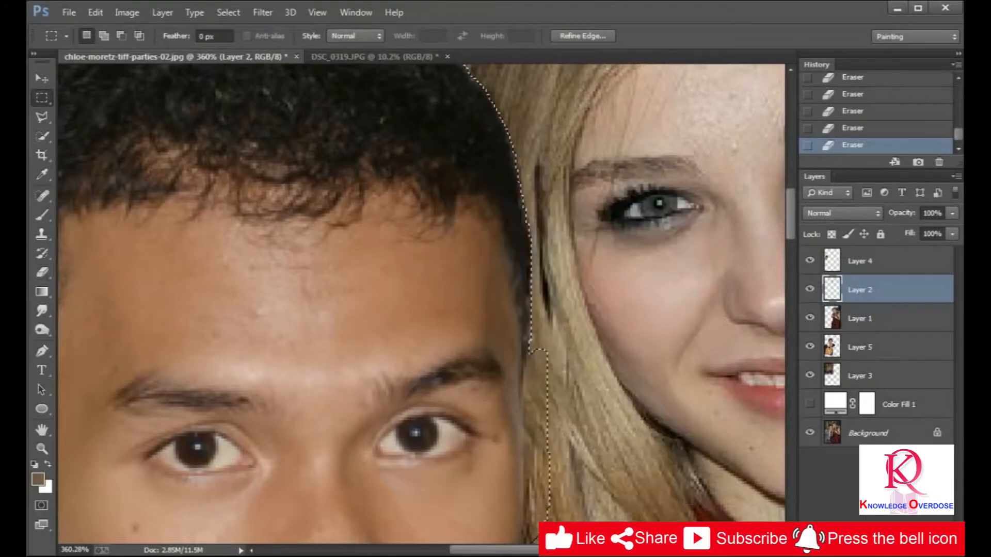
pyautogui.press('e')
pyautogui.click(42, 98)
pyautogui.rightClick(330, 172)
pyautogui.click(367, 183)
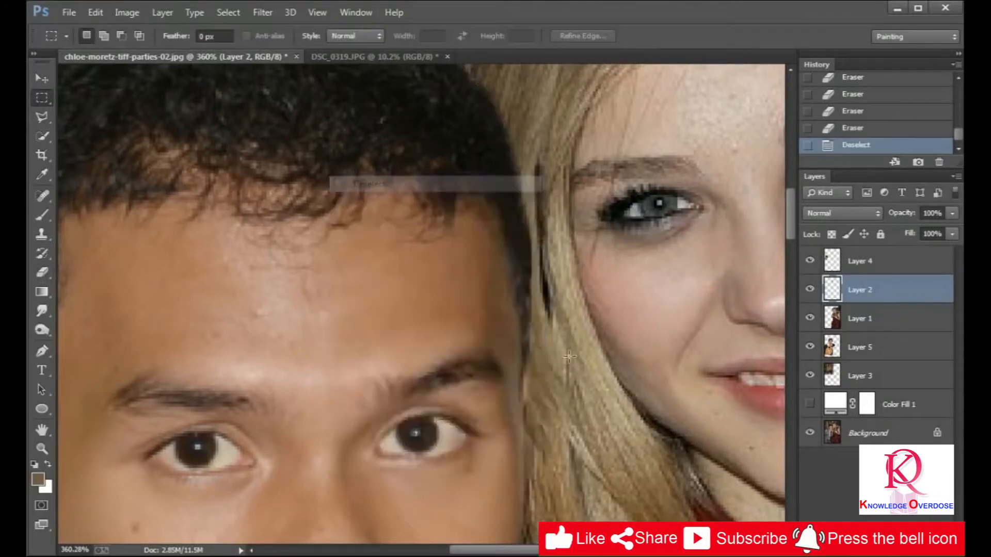
pyautogui.scroll(-4, 578, 454)
pyautogui.scroll(5, 586, 330)
pyautogui.click(810, 290)
pyautogui.click(810, 289)
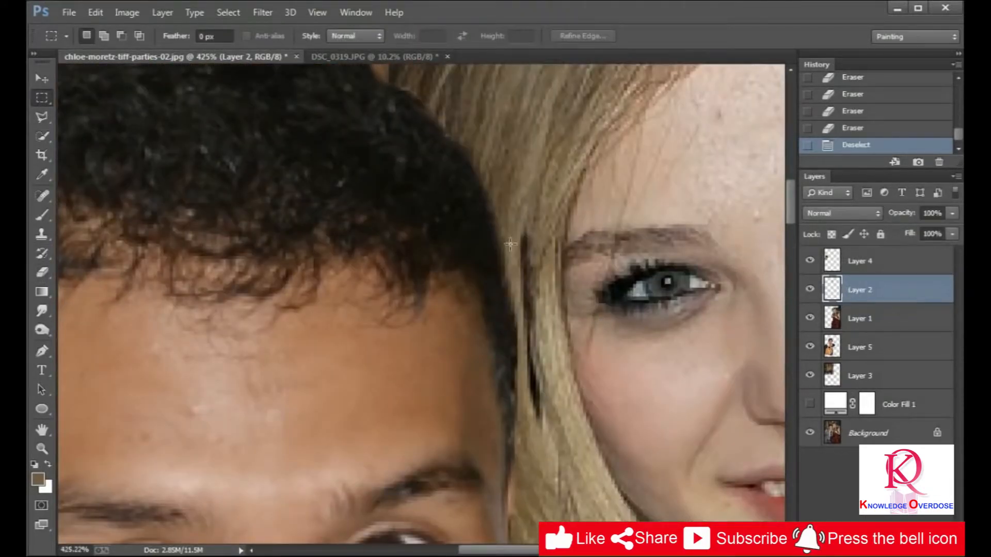
# Sample the woman's hair colour and paint over the dark strands beside the man's temple on Layer 2 with a 1 px brush.
pyautogui.press('i')
pyautogui.press('v')
pyautogui.moveTo(485, 221)
pyautogui.mouseDown()
pyautogui.moveTo(512, 215)
pyautogui.moveTo(503, 223)
pyautogui.moveTo(532, 281)
pyautogui.mouseUp()
pyautogui.press('i')
pyautogui.press('b')
pyautogui.rightClick(535, 242)
pyautogui.moveTo(525, 232); pyautogui.dragTo(528, 347)
pyautogui.moveTo(528, 299); pyautogui.dragTo(536, 398)
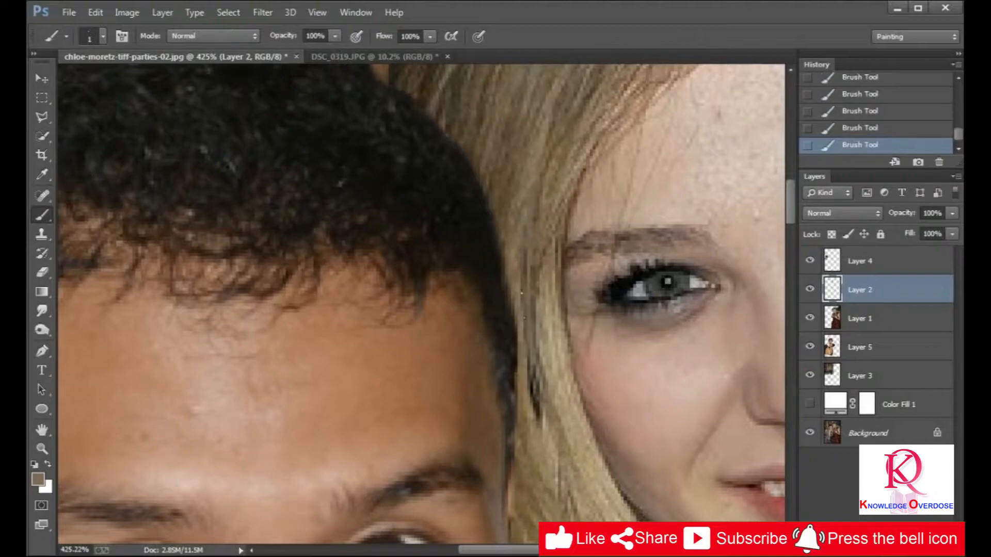
pyautogui.scroll(-5, 525, 385)
pyautogui.scroll(5, 415, 205)
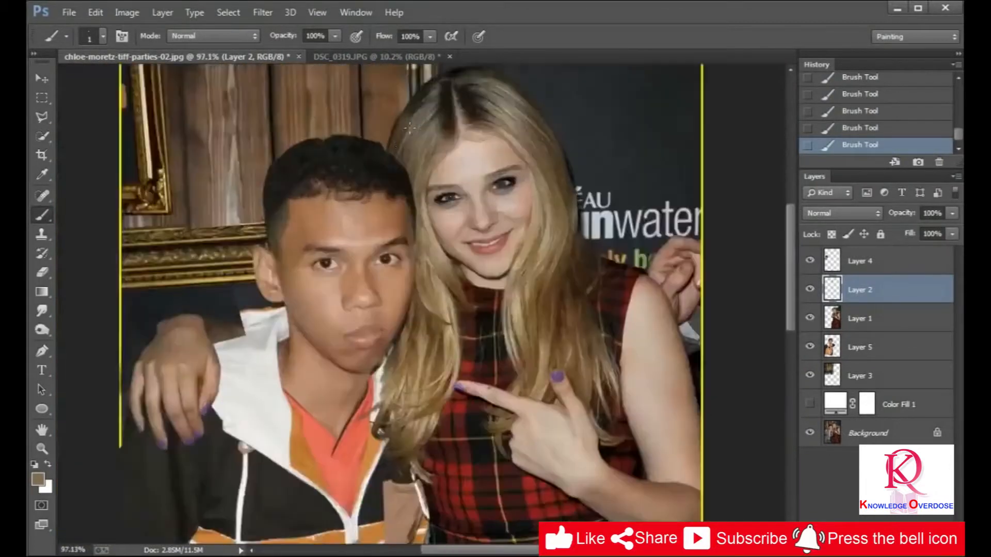
# Sample a brown tone from the edge of the man's face near his eyebrow and switch to a Mixer Brush with a very small tip.
pyautogui.scroll(-4, 414, 205)
pyautogui.scroll(6, 289, 206)
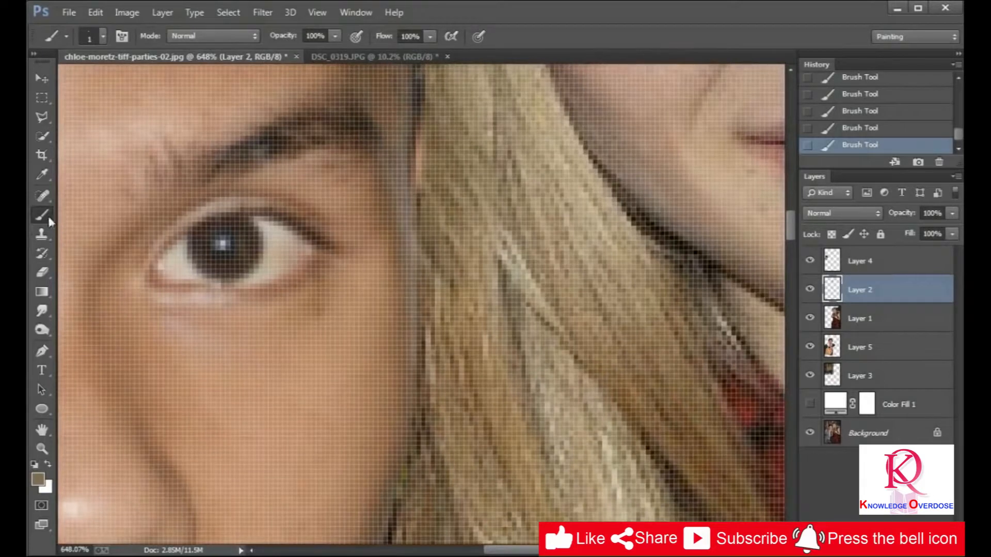
pyautogui.click(42, 175)
pyautogui.click(395, 105)
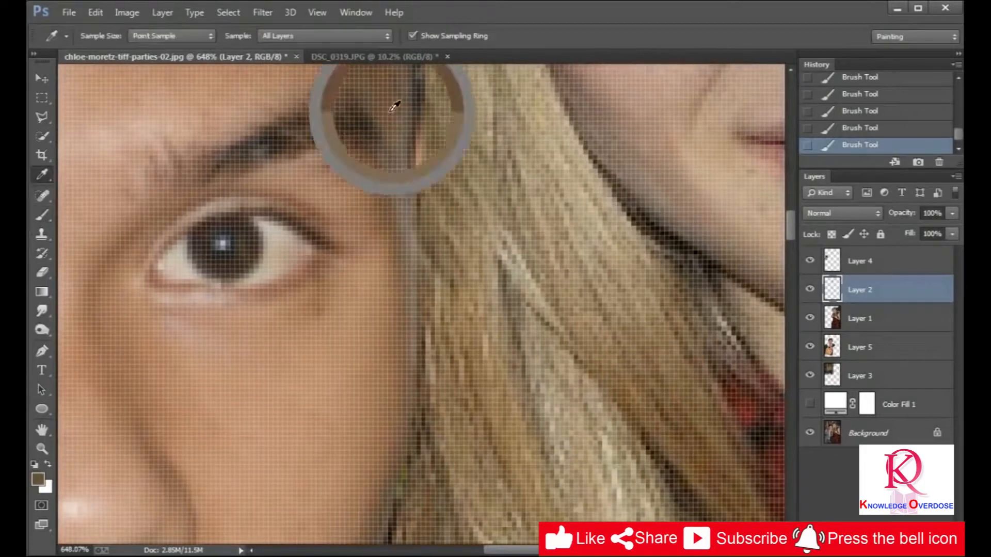
pyautogui.rightClick(44, 217)
pyautogui.click(108, 254)
pyautogui.press('[')
pyautogui.press('[')
pyautogui.press('[')
pyautogui.press('[')
pyautogui.press('[')
pyautogui.press('[')
pyautogui.press('[')
pyautogui.press('[')
pyautogui.press('[')
pyautogui.press('[')
pyautogui.press('[')
pyautogui.press('[')
pyautogui.press('[')
pyautogui.press('[')
pyautogui.press('[')
pyautogui.press('[')
pyautogui.press('[')
pyautogui.press('[')
pyautogui.press('[')
pyautogui.press('[')
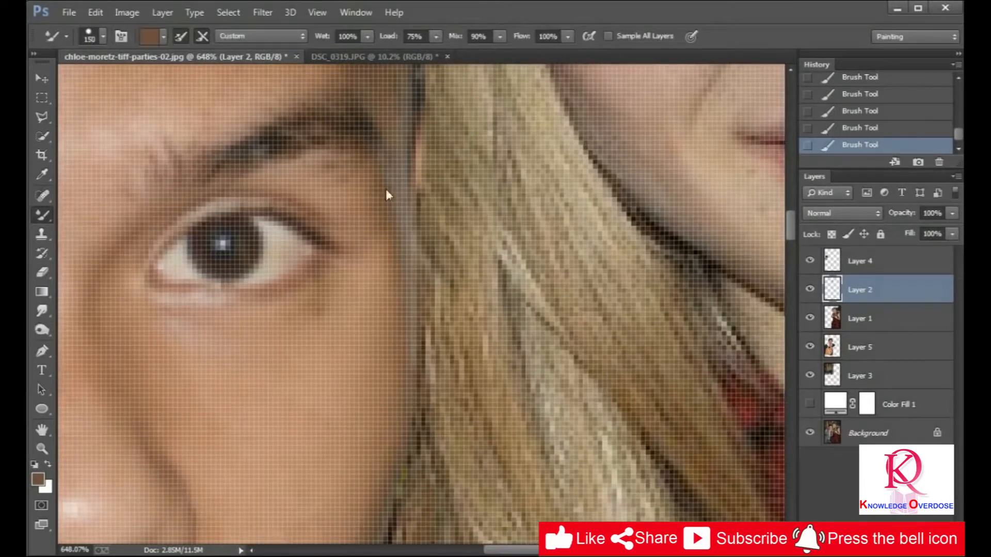
# Blend the greyish edge of the man's temple and cheek on Layer 5 with the Mixer Brush at 3 to 5 px.
pyautogui.click(877, 347)
pyautogui.press('[')
pyautogui.moveTo(385, 130); pyautogui.dragTo(391, 139)
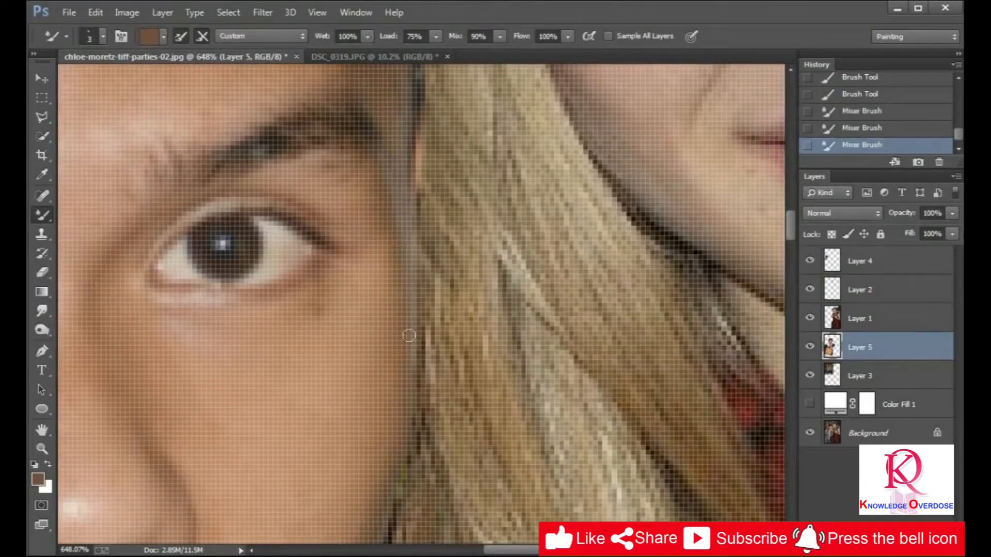
pyautogui.scroll(-3, 365, 220)
pyautogui.scroll(3, 377, 279)
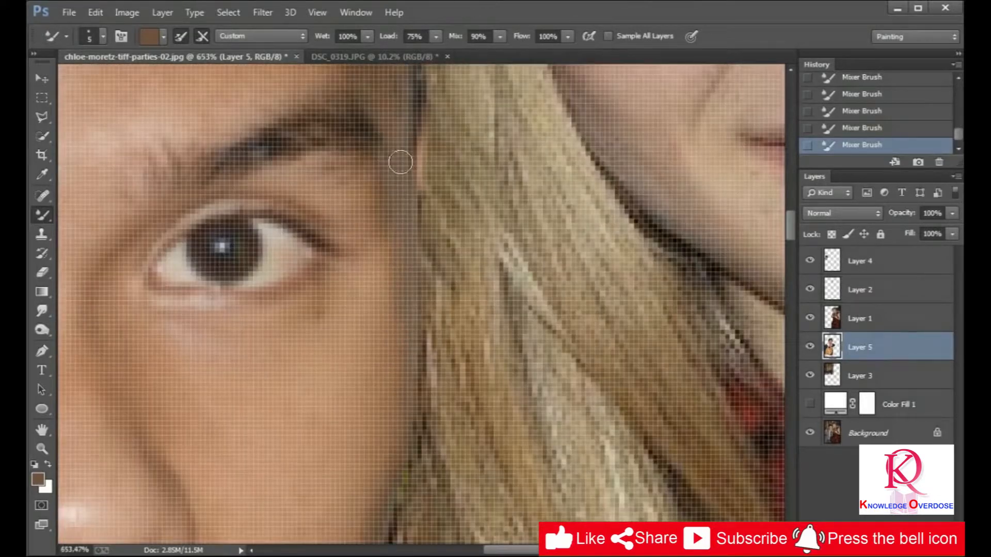
pyautogui.scroll(-3, 393, 135)
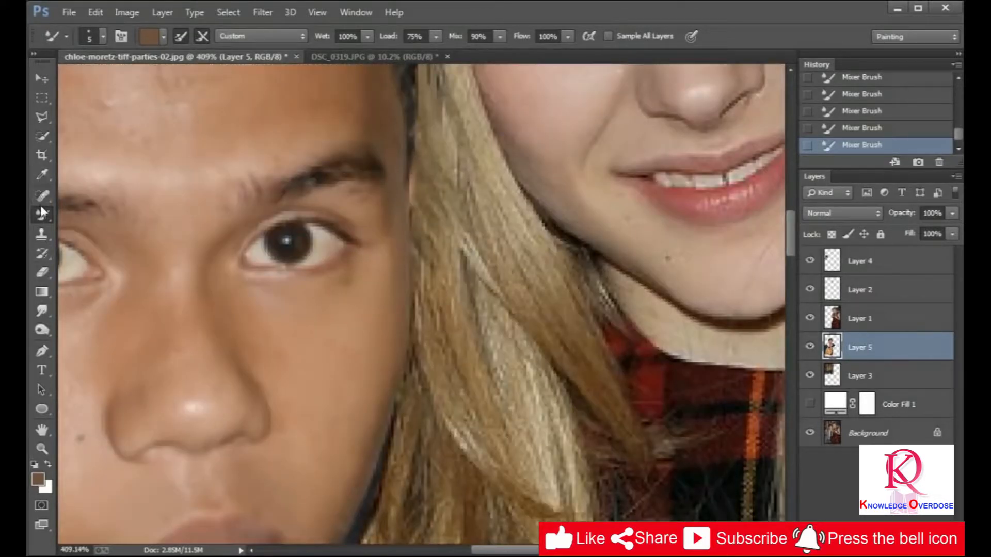
# Switch to the regular Brush with black, add a new layer above Layer 1, and test a stroke along the man's cheek.
pyautogui.rightClick(43, 212)
pyautogui.click(98, 212)
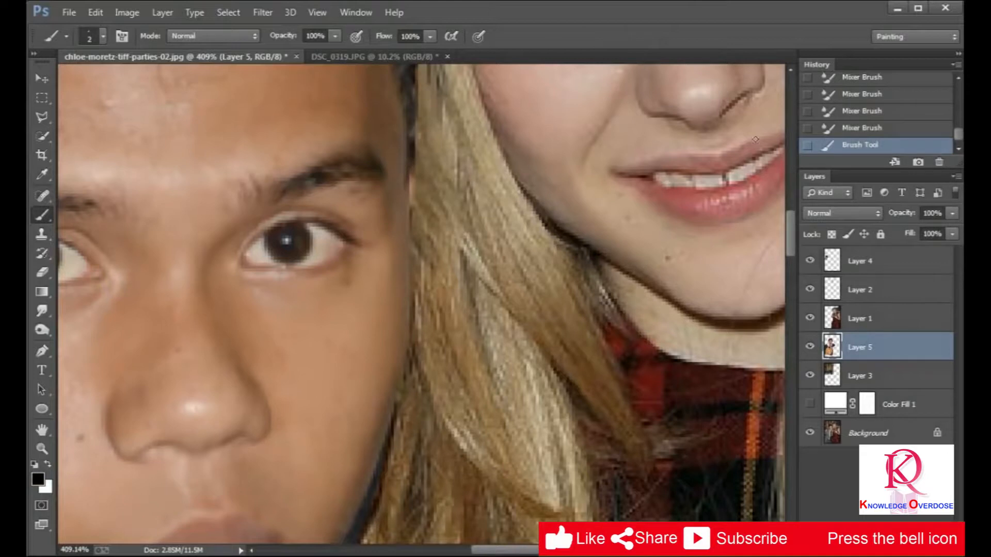
pyautogui.hotkey('ctrl', 'shift', 'alt', 'n')
pyautogui.click(413, 273)
pyautogui.moveTo(884, 357); pyautogui.dragTo(891, 305)
pyautogui.moveTo(412, 206); pyautogui.dragTo(407, 304)
pyautogui.click(833, 131)
# Paint a 3 px black line where the man's cheek meets the woman's hair on Layer 6 and move that layer above Layer 2.
pyautogui.scroll(4, 431, 310)
pyautogui.press(']')
pyautogui.moveTo(406, 120); pyautogui.dragTo(404, 151)
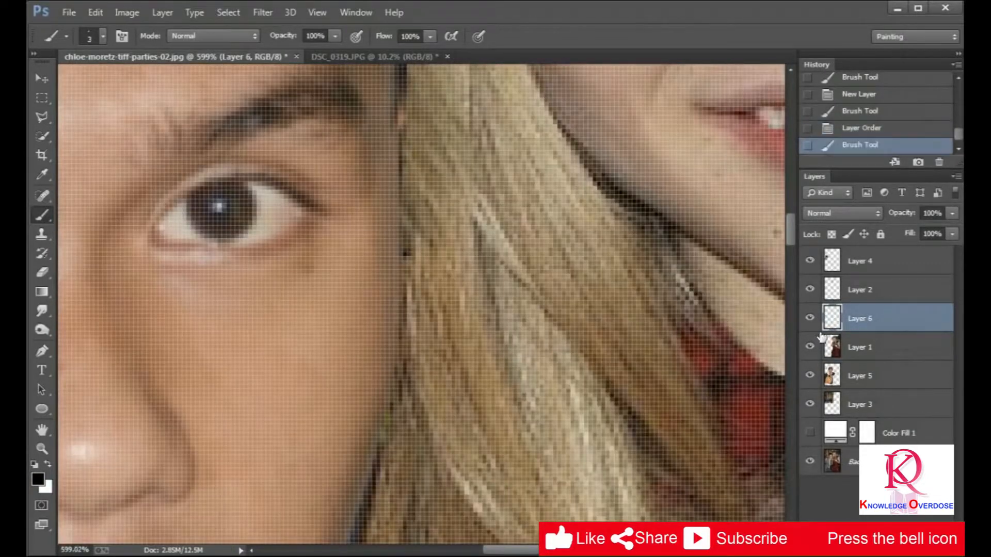
pyautogui.moveTo(404, 221); pyautogui.dragTo(362, 492)
pyautogui.moveTo(851, 318); pyautogui.dragTo(847, 277)
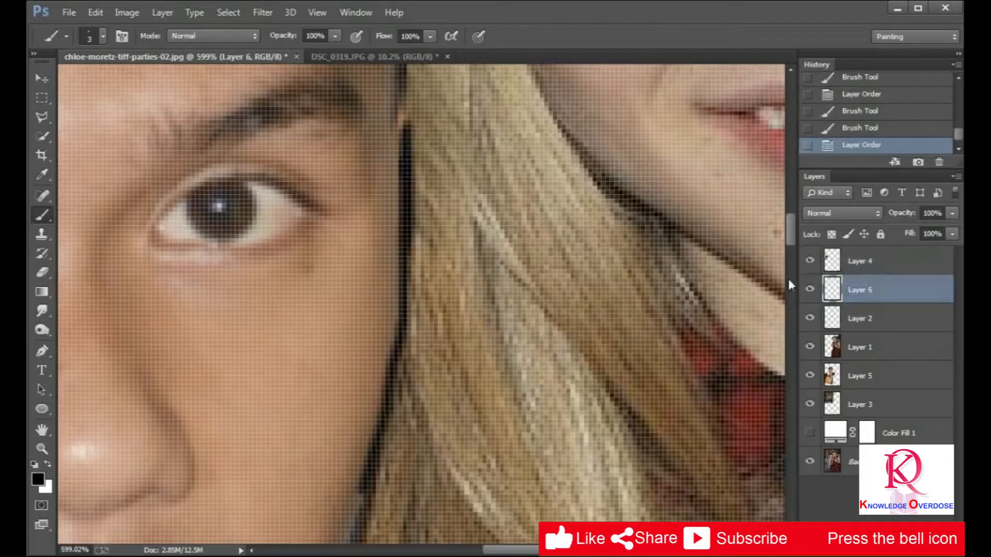
# Trim the black line with a 20 px eraser and set Layer 6's opacity to 37%.
pyautogui.moveTo(353, 424)
pyautogui.mouseDown()
pyautogui.moveTo(346, 481)
pyautogui.moveTo(331, 409)
pyautogui.mouseUp()
pyautogui.click(332, 408)
pyautogui.moveTo(896, 214); pyautogui.dragTo(852, 215)
pyautogui.moveTo(392, 106); pyautogui.dragTo(391, 102)
pyautogui.scroll(-10, 388, 98)
pyautogui.scroll(9, 433, 237)
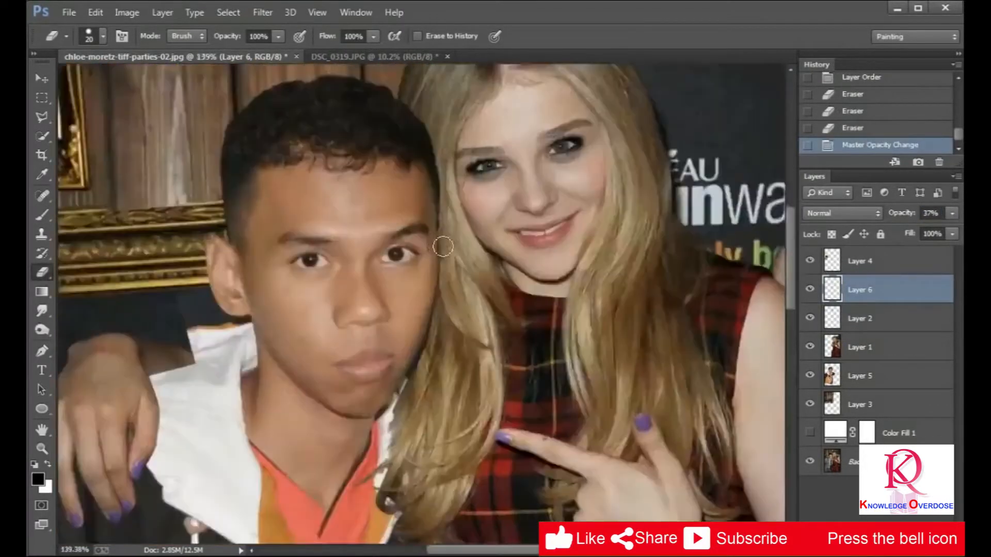
# Extend the dark edge line along the man's temple on Layer 6 with a 2 px black brush.
pyautogui.click(41, 215)
pyautogui.moveTo(426, 183); pyautogui.dragTo(426, 198)
pyautogui.moveTo(426, 187)
pyautogui.mouseDown()
pyautogui.moveTo(429, 250)
pyautogui.moveTo(426, 212)
pyautogui.mouseUp()
pyautogui.moveTo(426, 201); pyautogui.dragTo(428, 216)
pyautogui.scroll(-8, 432, 213)
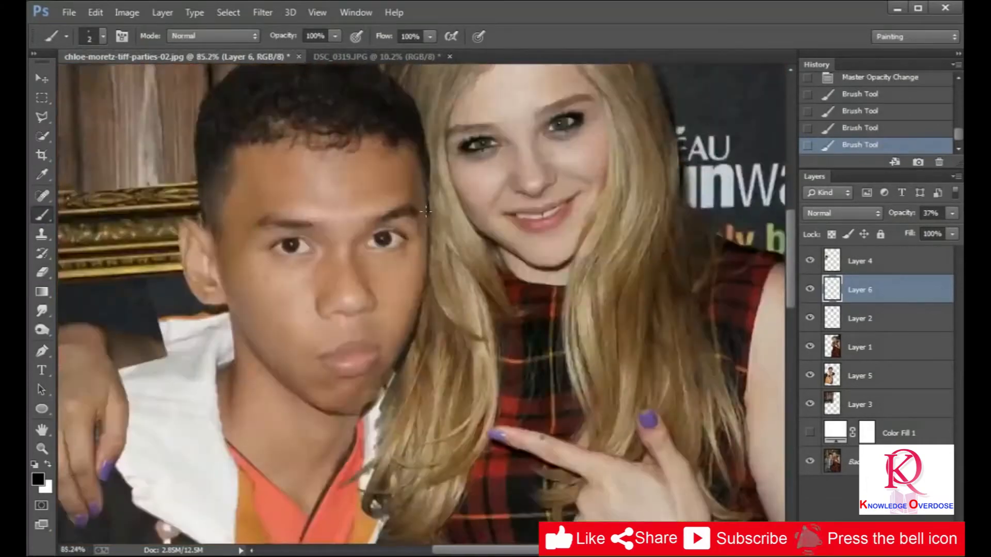
# Add a single new layer above Layer 5 at 38% opacity and paint black over the white gap beneath the woman's hair strand.
pyautogui.scroll(4, 433, 140)
pyautogui.scroll(-5, 432, 140)
pyautogui.scroll(7, 459, 363)
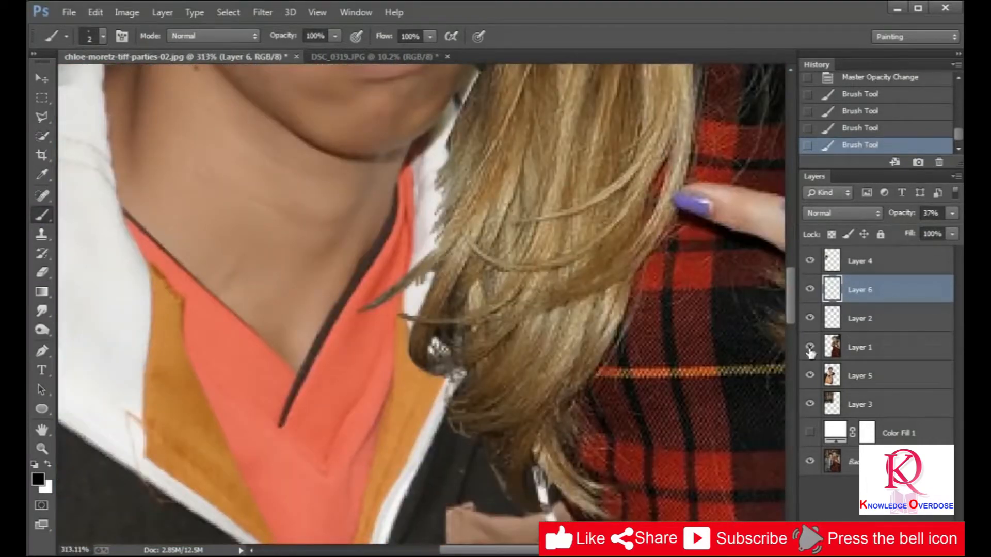
pyautogui.click(861, 377)
pyautogui.click(918, 550)
pyautogui.scroll(4, 423, 284)
pyautogui.click(918, 549)
pyautogui.press('Delete')
pyautogui.scroll(3, 436, 267)
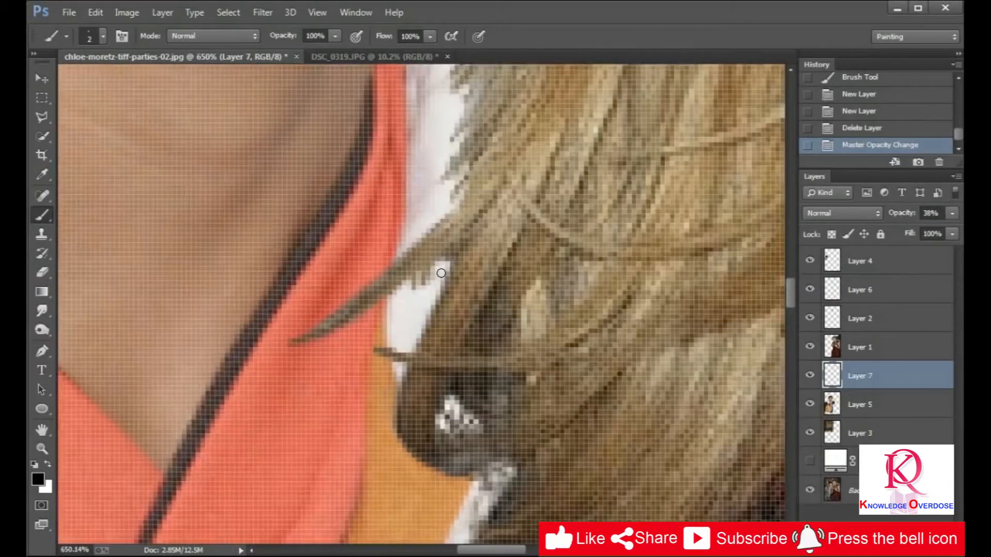
pyautogui.moveTo(395, 304)
pyautogui.mouseDown()
pyautogui.moveTo(332, 329)
pyautogui.moveTo(427, 309)
pyautogui.moveTo(409, 284)
pyautogui.moveTo(402, 319)
pyautogui.mouseUp()
# Try Overlay and Soft Light on Layer 7, and settle on the Color Burn blending mode at 66% opacity.
pyautogui.click(846, 213)
pyautogui.click(839, 408)
pyautogui.click(846, 213)
pyautogui.click(819, 417)
pyautogui.click(852, 213)
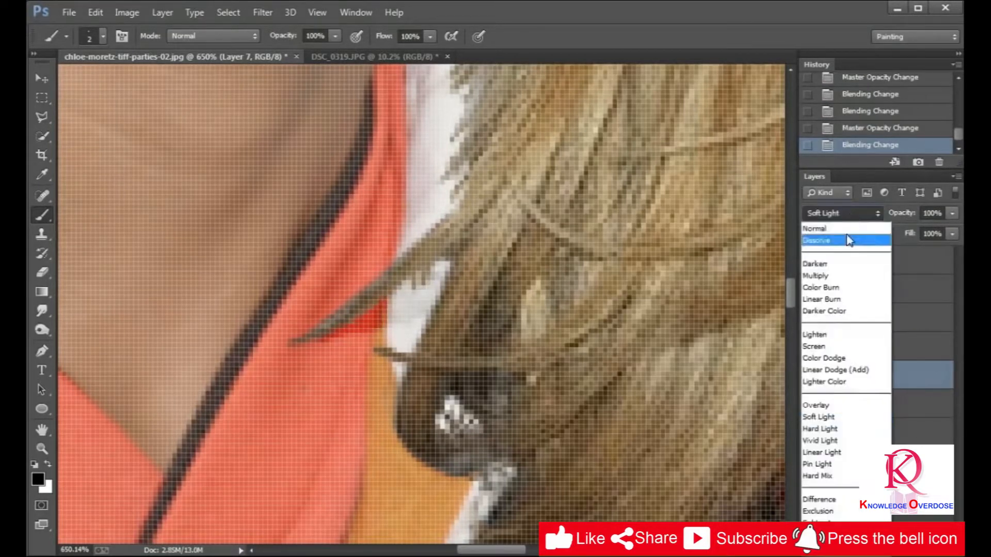
pyautogui.click(847, 236)
pyautogui.press('Down')
pyautogui.press('Down')
pyautogui.press('Down')
pyautogui.moveTo(902, 214); pyautogui.dragTo(878, 217)
# Darken the white gaps around the woman's hair tips over the man's collar with black 2 px strokes on Layer 7.
pyautogui.moveTo(460, 428); pyautogui.dragTo(442, 420)
pyautogui.moveTo(445, 417); pyautogui.dragTo(476, 427)
pyautogui.moveTo(379, 357); pyautogui.dragTo(402, 384)
pyautogui.scroll(-3, 388, 386)
pyautogui.scroll(2, 372, 335)
pyautogui.moveTo(450, 277); pyautogui.dragTo(464, 299)
pyautogui.moveTo(459, 357); pyautogui.dragTo(459, 357)
pyautogui.scroll(-3, 458, 357)
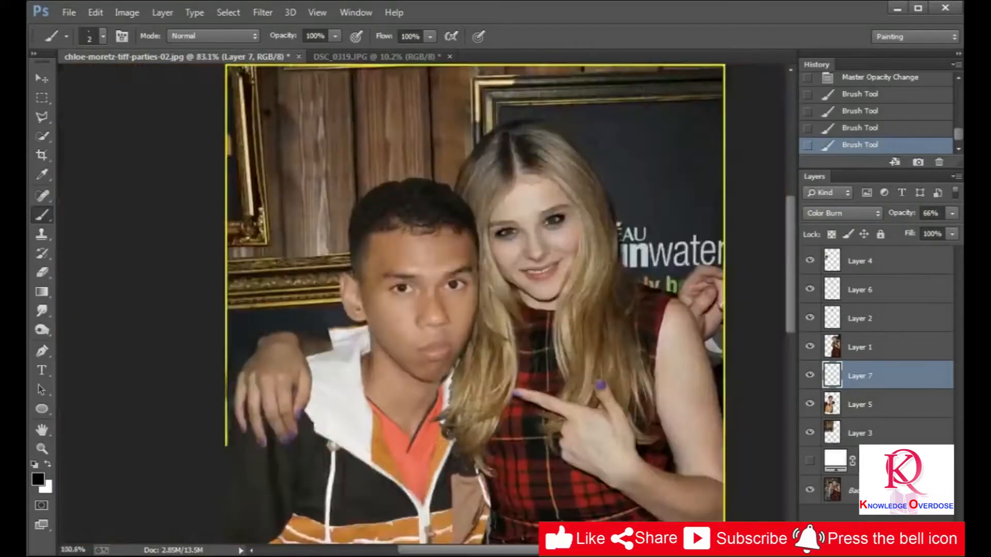
# Examine the shading around the woman's hair tips, the man's jacket and chin, and the edge between their heads.
pyautogui.scroll(3, 510, 305)
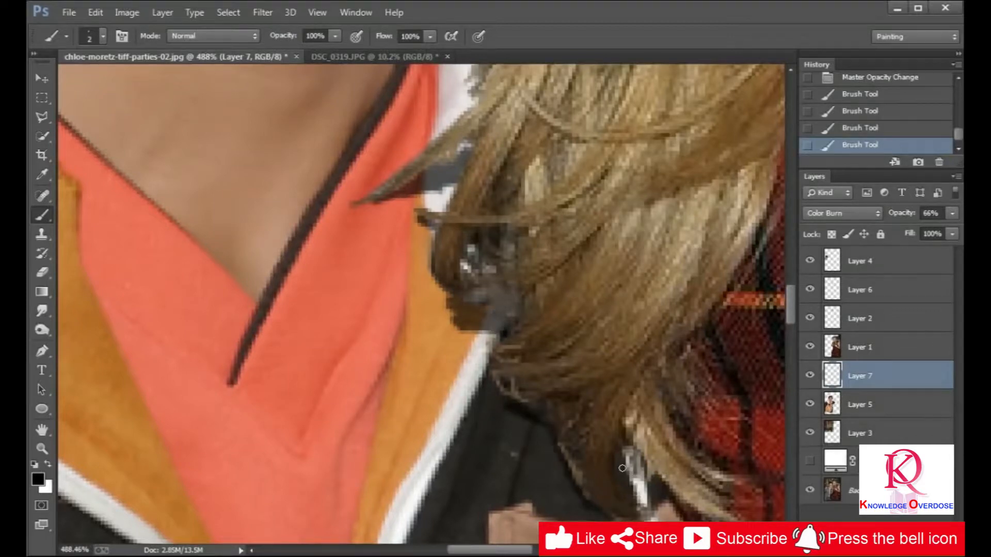
pyautogui.scroll(-3, 665, 479)
pyautogui.scroll(3, 645, 376)
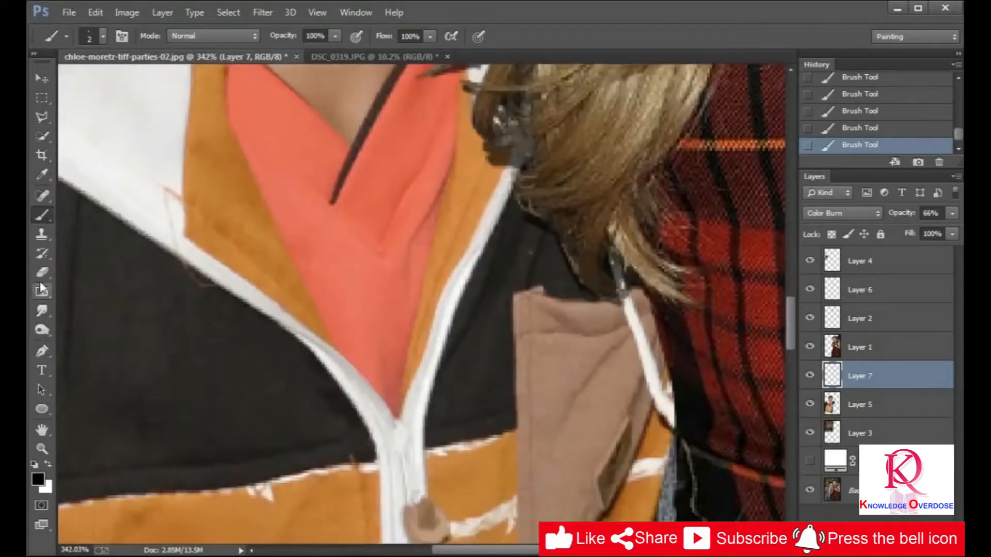
pyautogui.press('e')
pyautogui.click(40, 214)
pyautogui.scroll(-4, 625, 276)
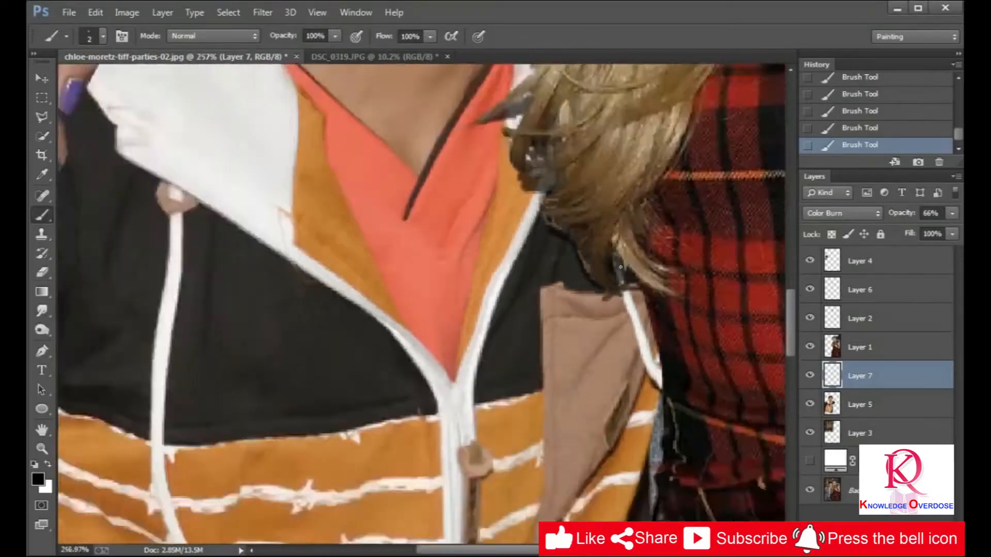
pyautogui.scroll(4, 652, 256)
pyautogui.scroll(-3, 629, 289)
pyautogui.scroll(4, 601, 333)
pyautogui.scroll(-3, 606, 352)
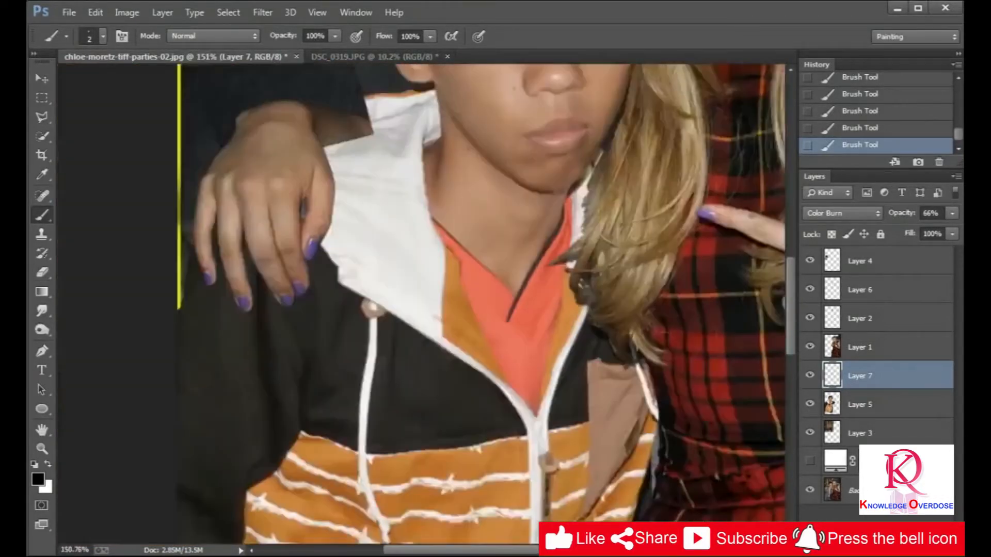
pyautogui.scroll(5, 647, 171)
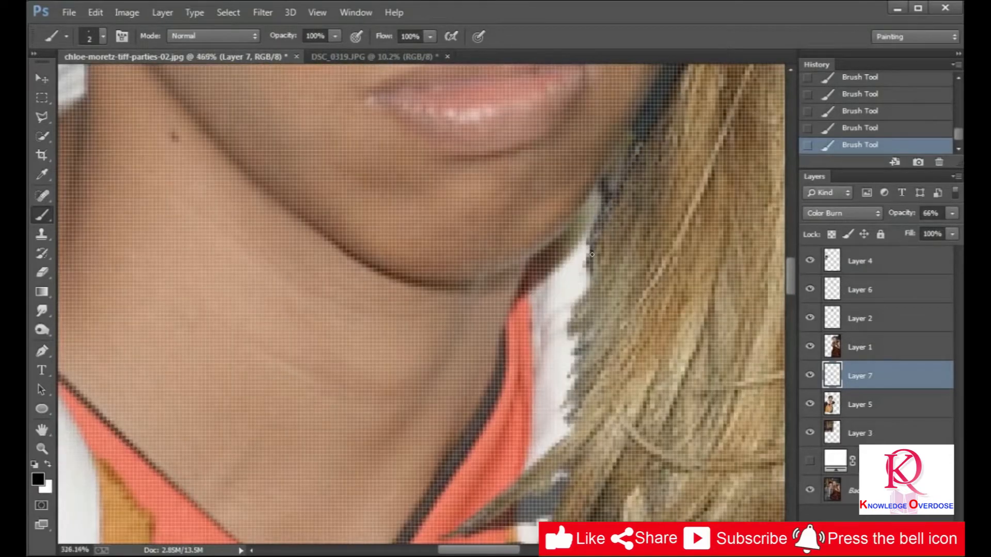
pyautogui.scroll(-5, 592, 254)
pyautogui.scroll(5, 423, 250)
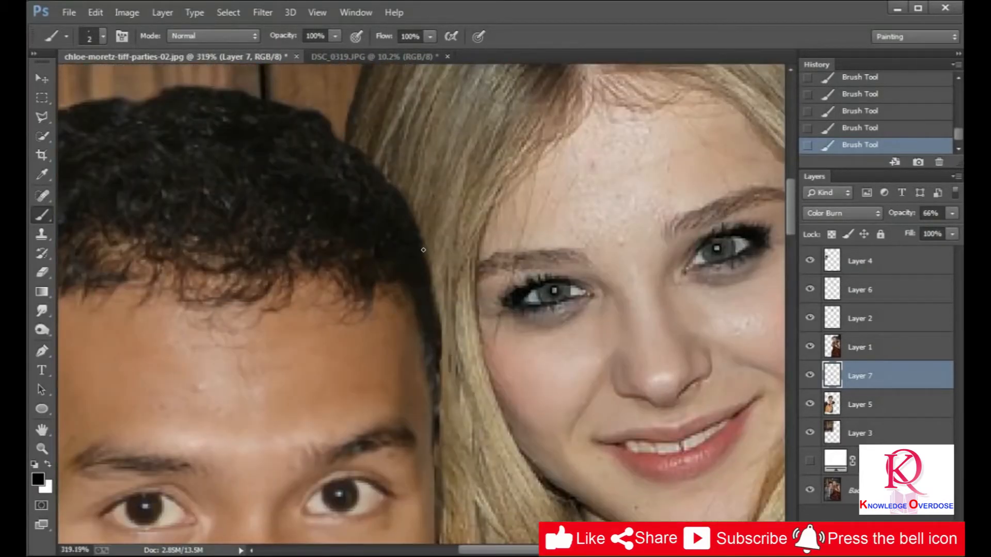
# Add a new layer, move it to the top of the layer stack, and ready the Brush tool.
pyautogui.press('o')
pyautogui.moveTo(793, 225); pyautogui.dragTo(793, 224)
pyautogui.click(861, 348)
pyautogui.click(918, 548)
pyautogui.moveTo(860, 348); pyautogui.dragTo(858, 250)
pyautogui.click(41, 214)
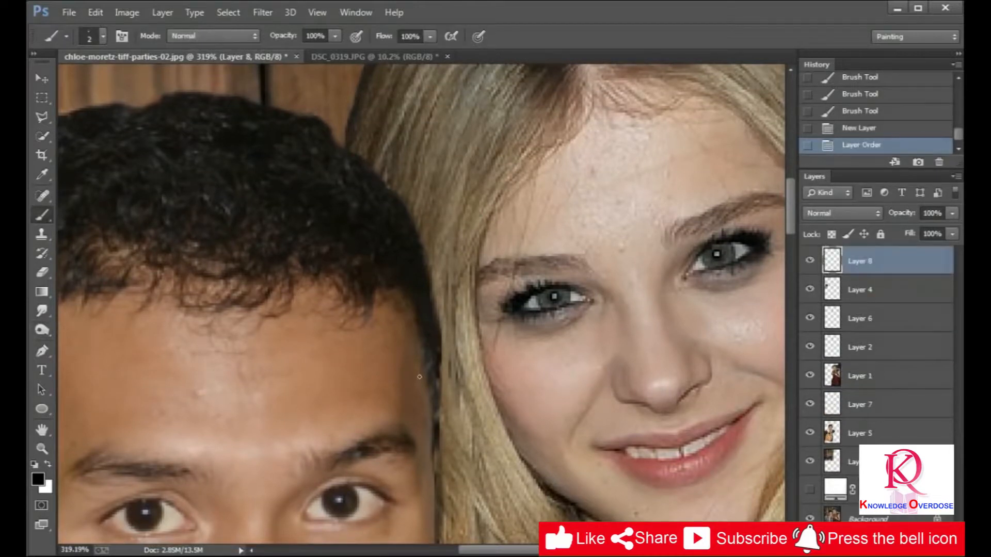
pyautogui.rightClick(510, 326)
pyautogui.moveTo(588, 363); pyautogui.dragTo(600, 363)
pyautogui.click(436, 317)
pyautogui.click(482, 233)
pyautogui.click(857, 128)
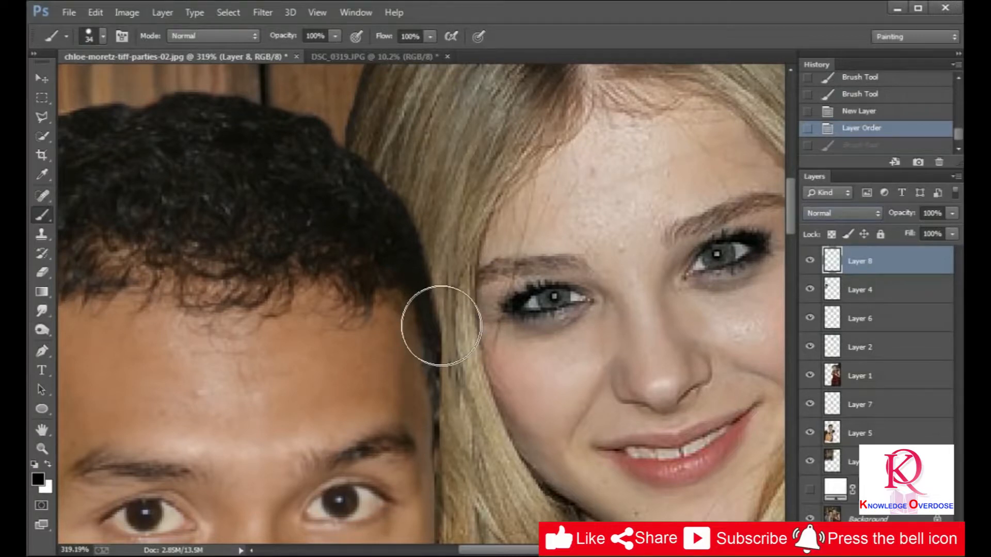
# Paint black shading beside the man's temple on Layer 8, setting the layer's opacity to 31% and the brush to 10 px.
pyautogui.rightClick(441, 325)
pyautogui.press('Return')
pyautogui.click(442, 314)
pyautogui.moveTo(903, 213); pyautogui.dragTo(855, 213)
pyautogui.rightClick(556, 238)
pyautogui.click(634, 342)
pyautogui.moveTo(438, 279); pyautogui.dragTo(450, 384)
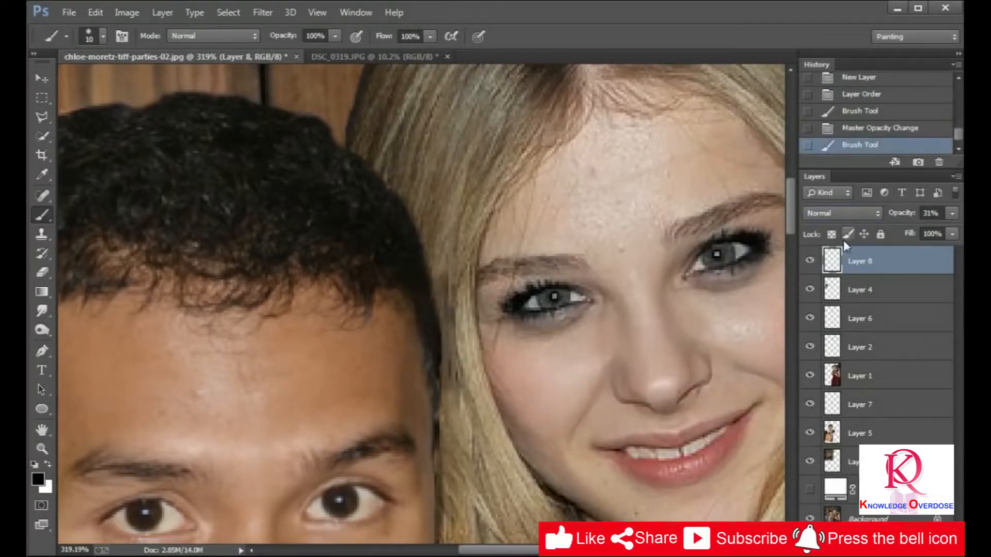
# Free-transform the Layer 8 shading, moving it down along the edge of the man's face and narrowing it to about 56% width.
pyautogui.hotkey('ctrl', 't')
pyautogui.moveTo(462, 333); pyautogui.dragTo(452, 333)
pyautogui.moveTo(445, 395); pyautogui.dragTo(445, 530)
pyautogui.moveTo(413, 470); pyautogui.dragTo(420, 469)
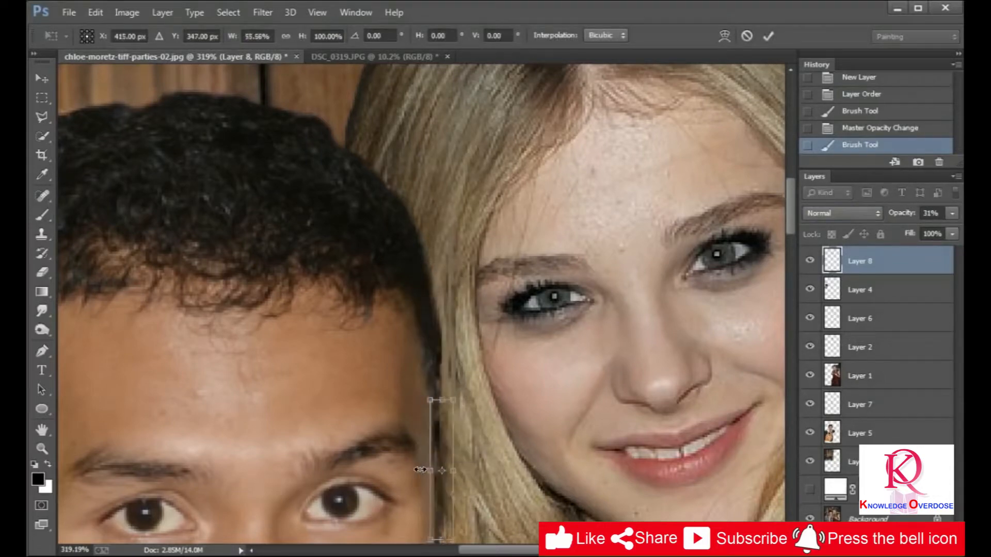
pyautogui.press('Return')
# Continue the soft black shading down the man's cheek and jaw against the woman's hair on Layer 8.
pyautogui.scroll(-7, 485, 475)
pyautogui.scroll(6, 482, 496)
pyautogui.moveTo(458, 417); pyautogui.dragTo(453, 534)
pyautogui.moveTo(475, 514); pyautogui.dragTo(469, 536)
pyautogui.moveTo(793, 247); pyautogui.dragTo(793, 280)
pyautogui.moveTo(456, 308); pyautogui.dragTo(440, 354)
pyautogui.scroll(-8, 444, 341)
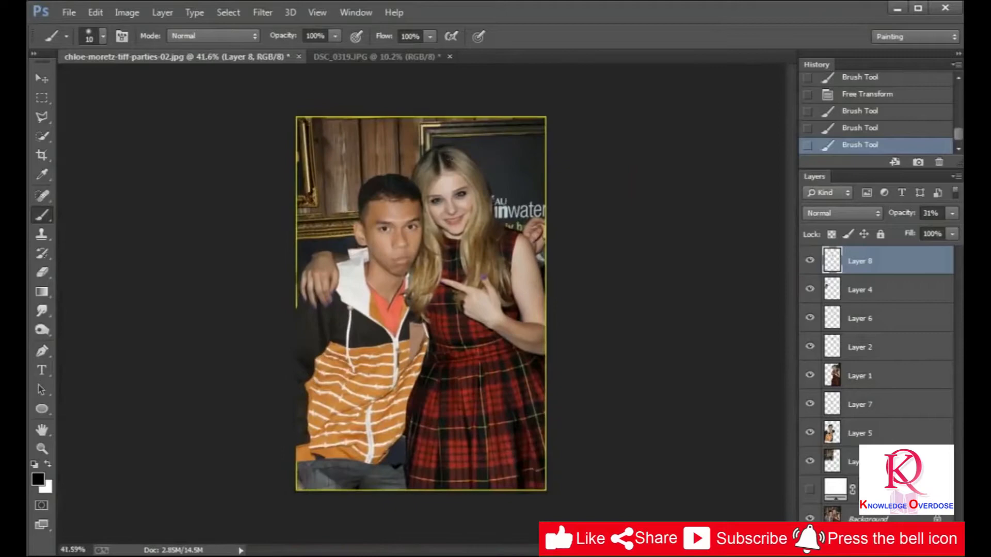
pyautogui.scroll(4, 383, 486)
# Close DSC_0319.JPG, open DSC_0317.jpg from the Desktop, and pick the Polygonal Lasso tool for the jeans area.
pyautogui.click(449, 56)
pyautogui.click(498, 226)
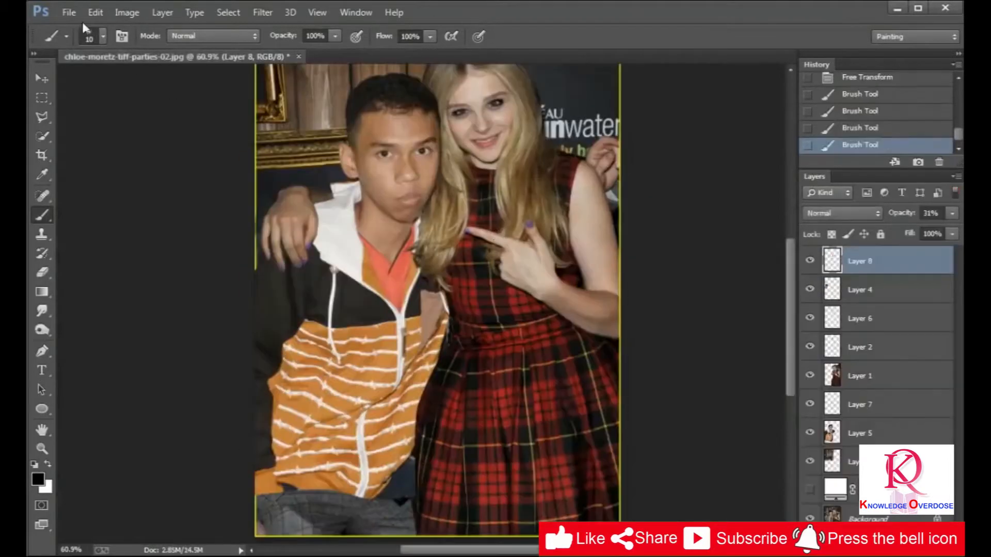
pyautogui.click(70, 15)
pyautogui.click(79, 43)
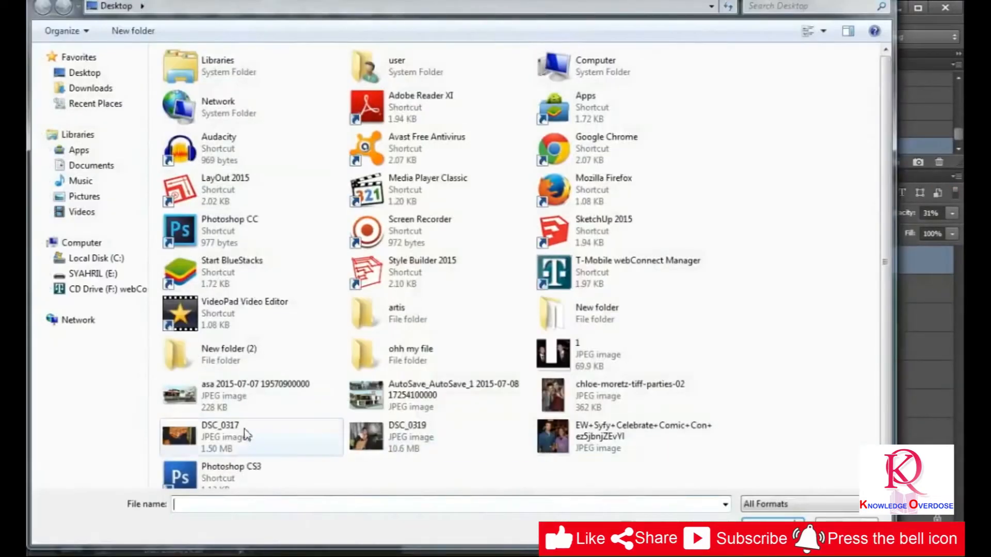
pyautogui.doubleClick(316, 435)
pyautogui.scroll(5, 340, 296)
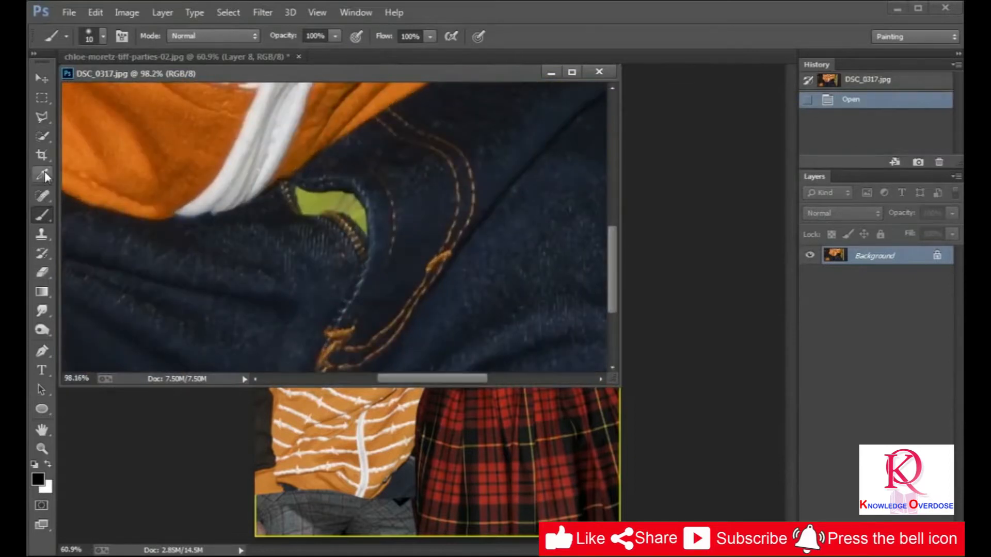
pyautogui.press('l')
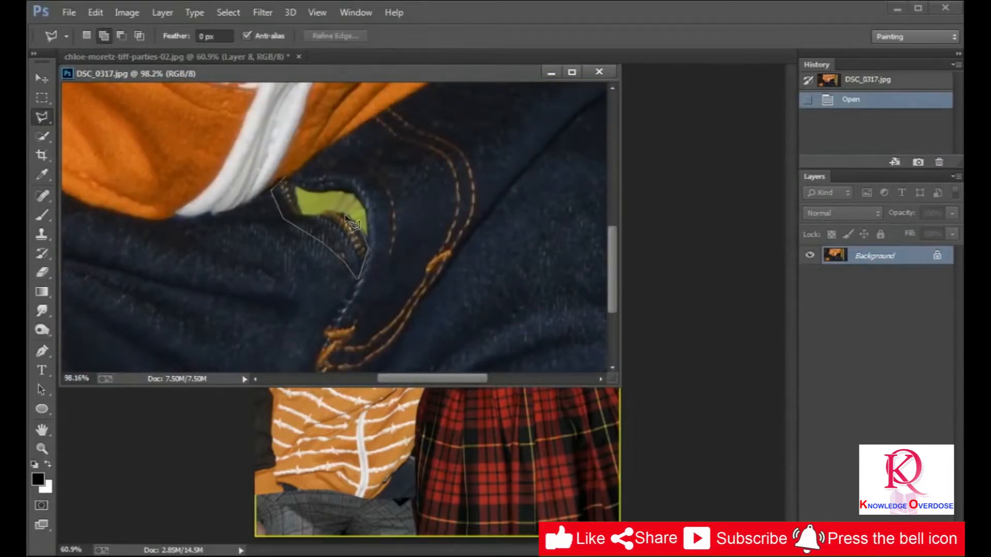
pyautogui.doubleClick(347, 218)
pyautogui.doubleClick(338, 177)
pyautogui.scroll(3, 327, 179)
pyautogui.hotkey('ctrl', 'd')
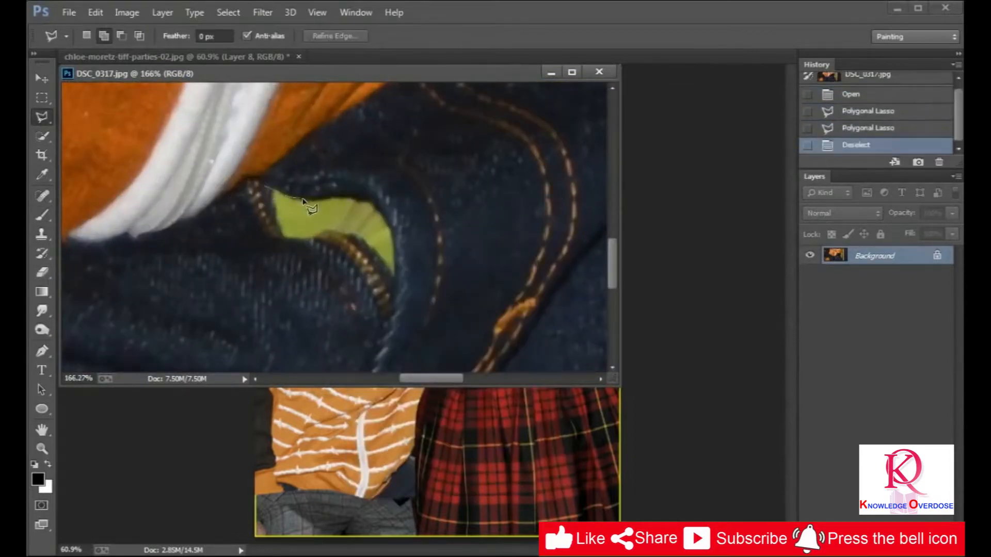
pyautogui.doubleClick(400, 240)
pyautogui.hotkey('ctrl', 'd')
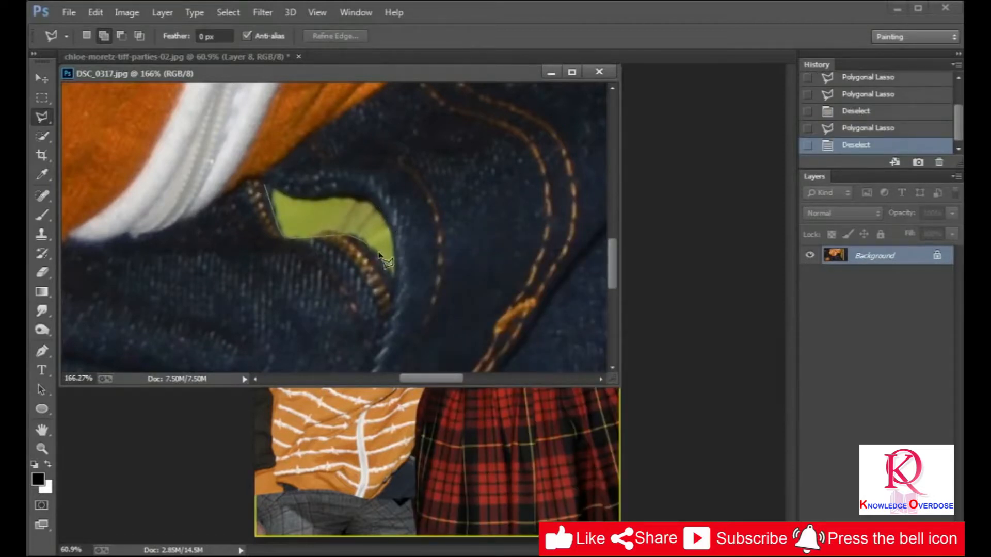
# Outline the area along the green gap in the jeans with the Polygonal Lasso and copy it to a new layer.
pyautogui.doubleClick(193, 213)
pyautogui.hotkey('ctrl', 'j')
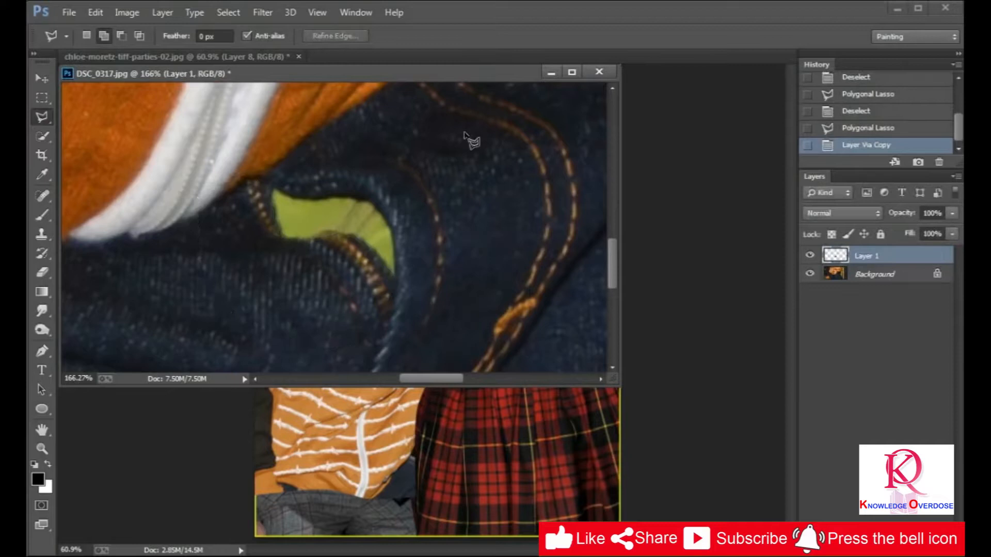
# Free-transform the copied jeans patch, moving it right and up over the green gap in the fabric.
pyautogui.hotkey('ctrl', 't')
pyautogui.moveTo(288, 250); pyautogui.dragTo(332, 203)
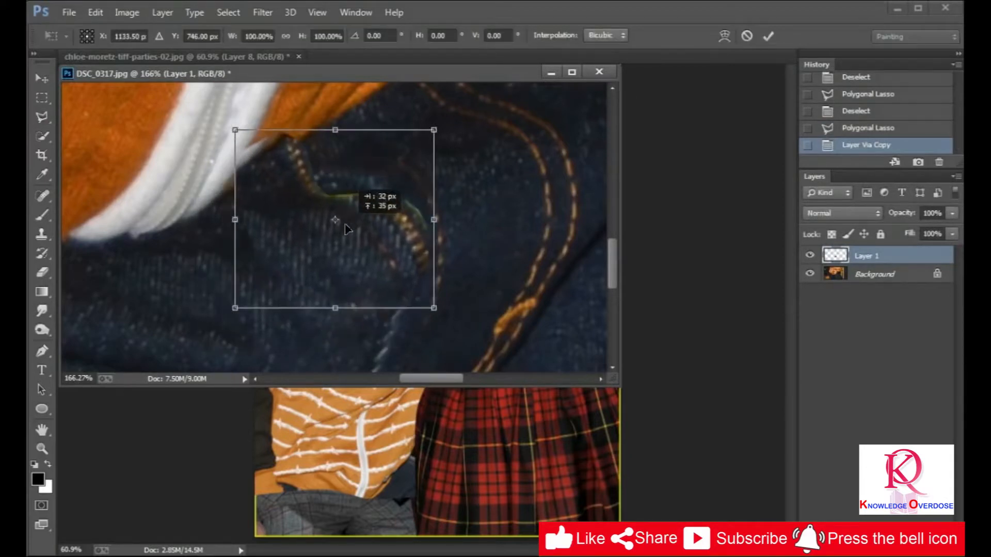
pyautogui.press('Return')
# Soften the jeans patch's edges with a 20 px eraser so it blends into the surrounding denim.
pyautogui.click(41, 274)
pyautogui.click(41, 273)
pyautogui.moveTo(241, 166); pyautogui.dragTo(253, 169)
pyautogui.rightClick(416, 176)
pyautogui.moveTo(577, 250); pyautogui.dragTo(269, 252)
pyautogui.click(411, 315)
pyautogui.moveTo(229, 222); pyautogui.dragTo(284, 181)
pyautogui.scroll(-5, 294, 253)
pyautogui.scroll(5, 299, 258)
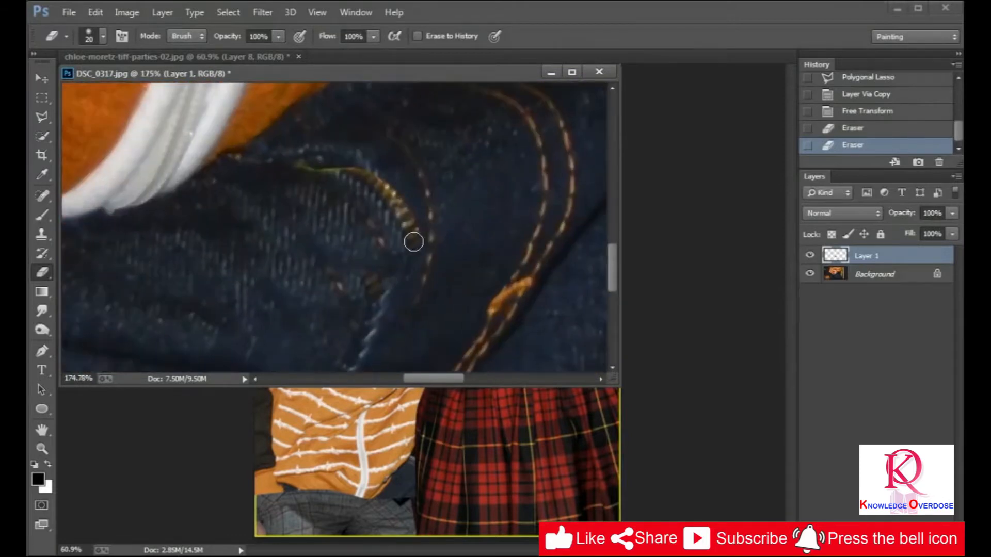
pyautogui.click(399, 192)
# Trace a Pen path around the jeans, lower shirt and sleeve cuff, and convert it to a selection.
pyautogui.scroll(-6, 464, 320)
pyautogui.press('l')
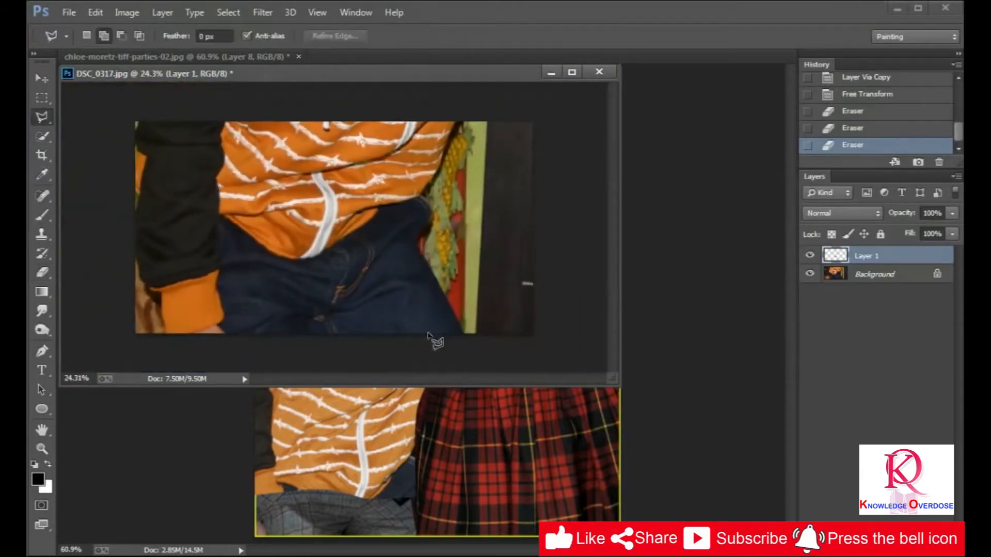
pyautogui.doubleClick(433, 272)
pyautogui.click(45, 351)
pyautogui.scroll(4, 367, 250)
pyautogui.click(449, 170)
pyautogui.moveTo(464, 212); pyautogui.dragTo(449, 232)
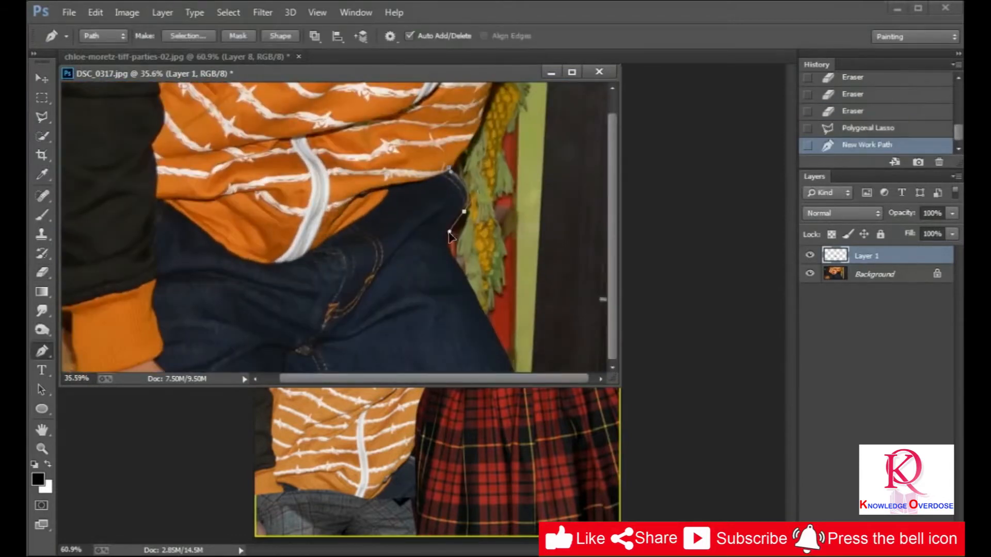
pyautogui.moveTo(510, 369); pyautogui.dragTo(515, 380)
pyautogui.scroll(-7, 508, 351)
pyautogui.click(448, 350)
pyautogui.click(251, 315)
pyautogui.click(204, 313)
pyautogui.moveTo(200, 281); pyautogui.dragTo(195, 272)
pyautogui.moveTo(186, 255); pyautogui.dragTo(183, 239)
pyautogui.rightClick(361, 188)
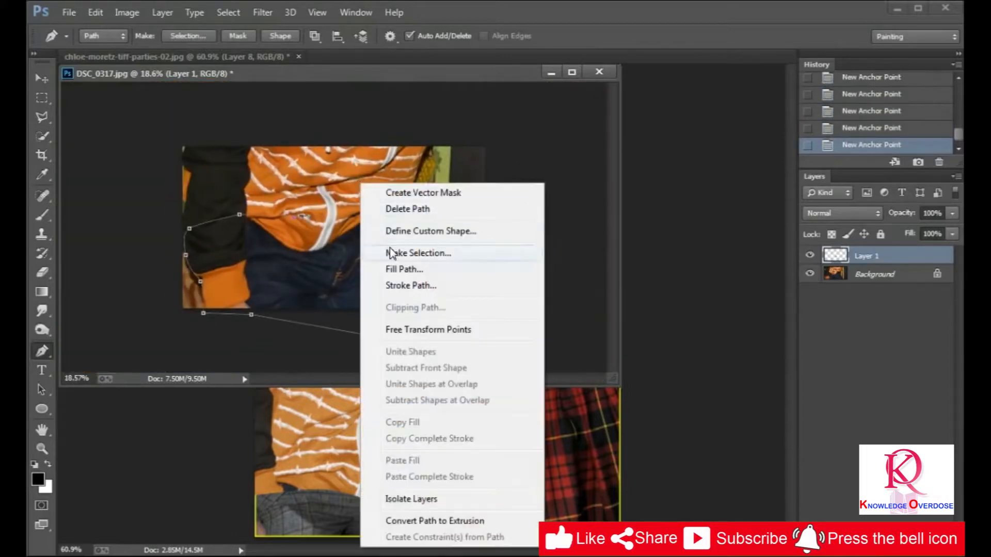
pyautogui.click(390, 249)
# Merge Layer 1 with the Background and copy the selected jeans area to a new layer.
pyautogui.click(870, 272)
pyautogui.keyDown('ctrl'); pyautogui.click(867, 262); pyautogui.keyUp('ctrl')
pyautogui.rightClick(871, 263)
pyautogui.click(743, 464)
pyautogui.hotkey('ctrl', 'j')
# Move the cut-out jeans layer into chloe-moretz-tiff-parties-02.jpg and close DSC_0317.jpg without saving.
pyautogui.click(50, 79)
pyautogui.moveTo(325, 264); pyautogui.dragTo(445, 440)
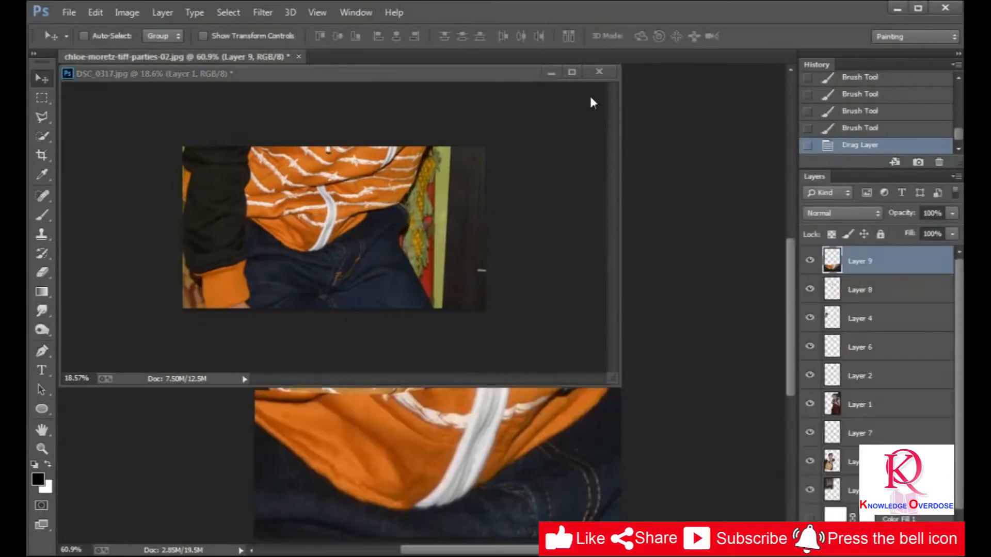
pyautogui.click(822, 128)
pyautogui.click(362, 275)
pyautogui.moveTo(381, 288); pyautogui.dragTo(461, 429)
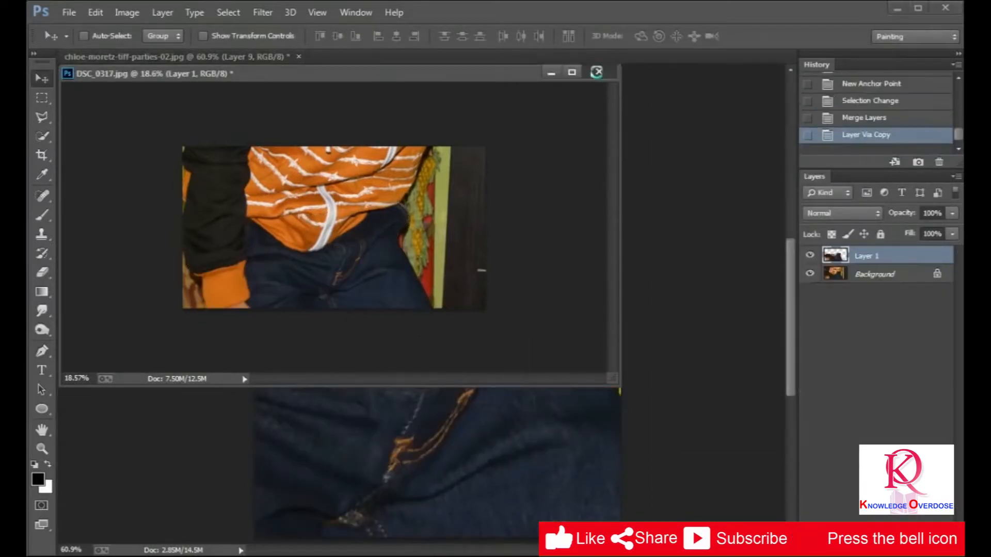
pyautogui.click(599, 71)
pyautogui.click(511, 229)
# Scale the jeans layer proportionally to about 25% and align it under the hem of the man's shirt.
pyautogui.hotkey('ctrl', 't')
pyautogui.scroll(-10, 508, 233)
pyautogui.click(286, 37)
pyautogui.moveTo(227, 284); pyautogui.dragTo(419, 367)
pyautogui.moveTo(425, 402); pyautogui.dragTo(349, 402)
pyautogui.scroll(10, 325, 488)
pyautogui.moveTo(226, 474); pyautogui.dragTo(319, 434)
pyautogui.moveTo(430, 363); pyautogui.dragTo(364, 392)
pyautogui.moveTo(630, 300); pyautogui.dragTo(604, 311)
pyautogui.moveTo(523, 352); pyautogui.dragTo(524, 337)
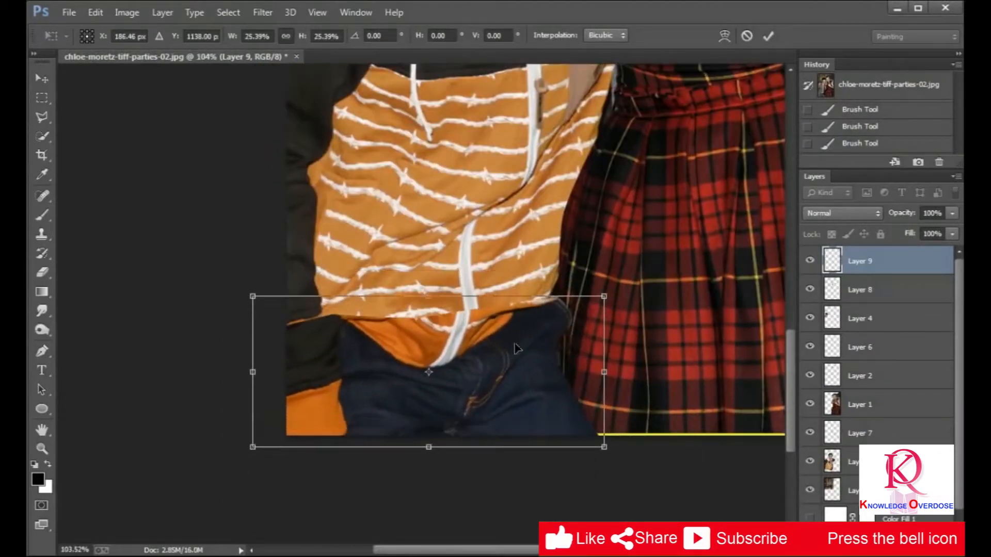
pyautogui.moveTo(264, 302); pyautogui.dragTo(272, 305)
pyautogui.press('Return')
# Warp the jeans layer so its waist, zipper and sleeve line up with the man's striped jacket.
pyautogui.hotkey('ctrl', 't')
pyautogui.rightClick(493, 346)
pyautogui.click(511, 461)
pyautogui.moveTo(284, 433); pyautogui.dragTo(275, 430)
pyautogui.scroll(-3, 341, 304)
pyautogui.moveTo(329, 312); pyautogui.dragTo(324, 310)
pyautogui.moveTo(432, 311); pyautogui.dragTo(437, 303)
pyautogui.scroll(-6, 387, 423)
pyautogui.scroll(9, 344, 540)
pyautogui.scroll(5, 306, 539)
pyautogui.moveTo(605, 486); pyautogui.dragTo(628, 444)
pyautogui.moveTo(626, 353); pyautogui.dragTo(618, 320)
pyautogui.moveTo(450, 352); pyautogui.dragTo(447, 340)
pyautogui.press('Return')
# Adjust the jeans layer's midtones with Curves and its color with Hue/Saturation to match the jacket.
pyautogui.hotkey('ctrl', 'm')
pyautogui.click(739, 333)
pyautogui.press('Return')
pyautogui.hotkey('ctrl', 'u')
pyautogui.moveTo(724, 374); pyautogui.dragTo(707, 378)
pyautogui.press('Return')
# Erase the jeans layer's upper edge along the jacket hem with a 20 px eraser.
pyautogui.click(45, 274)
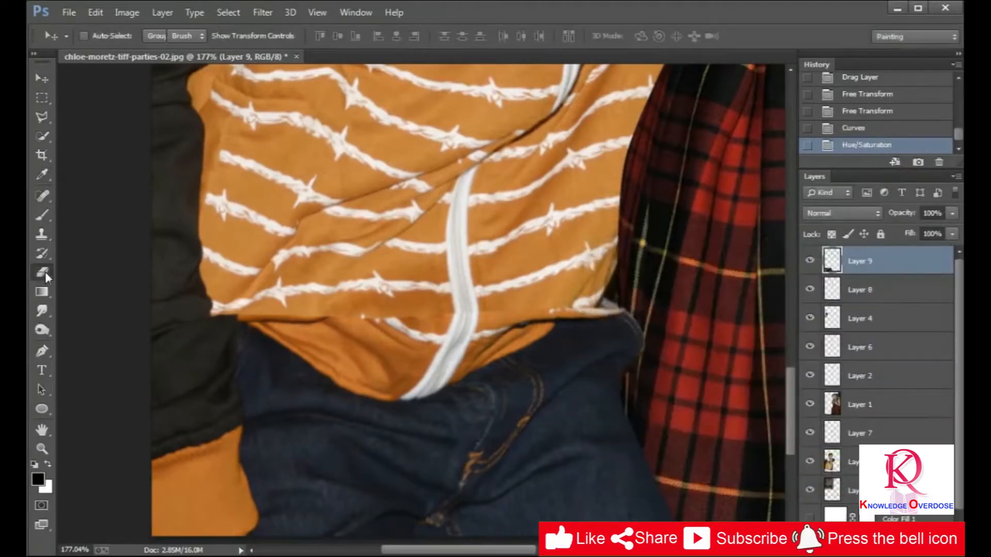
pyautogui.click(561, 295)
pyautogui.moveTo(412, 323); pyautogui.dragTo(362, 308)
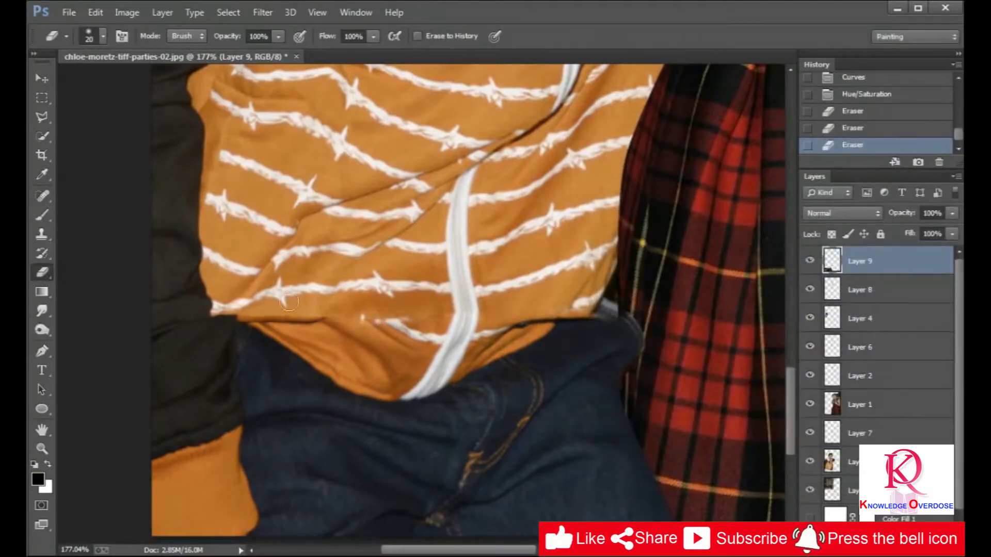
# Warp Layer 9 again, pulling its left side outward and its right hip slightly toward the plaid skirt.
pyautogui.hotkey('ctrl', 't')
pyautogui.rightClick(275, 329)
pyautogui.click(304, 443)
pyautogui.moveTo(212, 326); pyautogui.dragTo(194, 321)
pyautogui.moveTo(343, 328); pyautogui.dragTo(329, 326)
pyautogui.moveTo(509, 324); pyautogui.dragTo(520, 326)
pyautogui.press('Return')
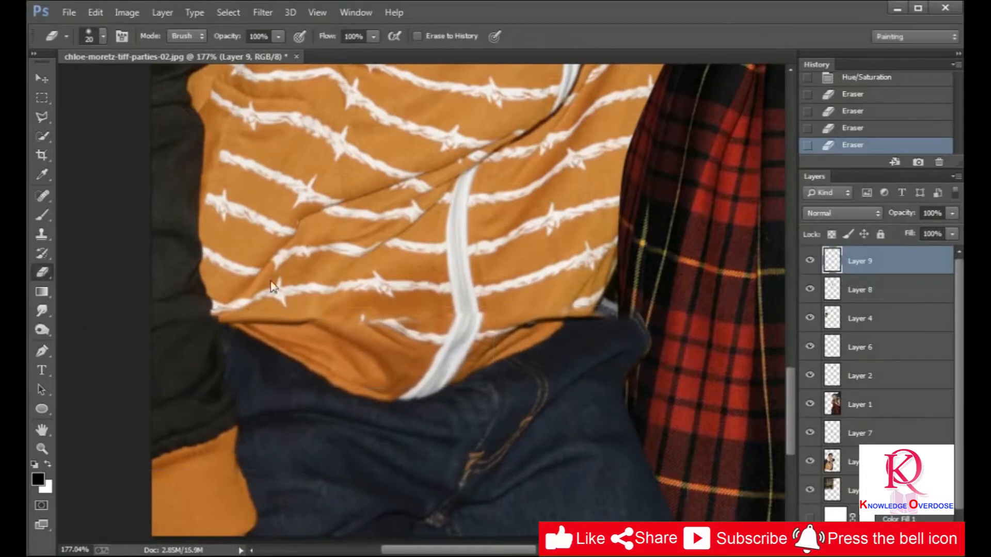
# Smudge the hip corner and hem of the jeans on Layer 9 to cover the gap beside the skirt.
pyautogui.scroll(-2, 380, 421)
pyautogui.click(42, 311)
pyautogui.scroll(8, 582, 299)
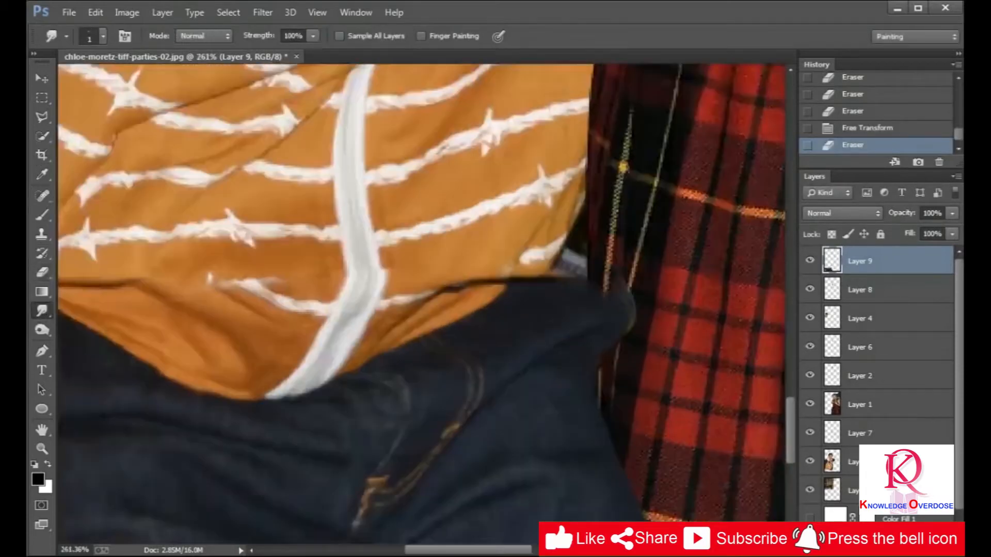
pyautogui.moveTo(627, 291); pyautogui.dragTo(604, 250)
pyautogui.moveTo(598, 245); pyautogui.dragTo(554, 199)
pyautogui.moveTo(560, 204); pyautogui.dragTo(532, 179)
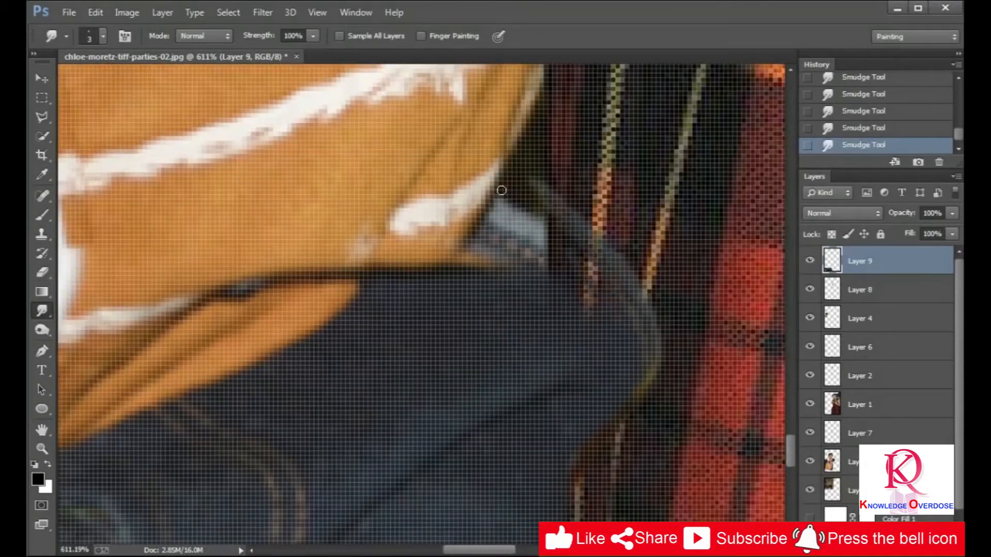
pyautogui.scroll(-2, 571, 280)
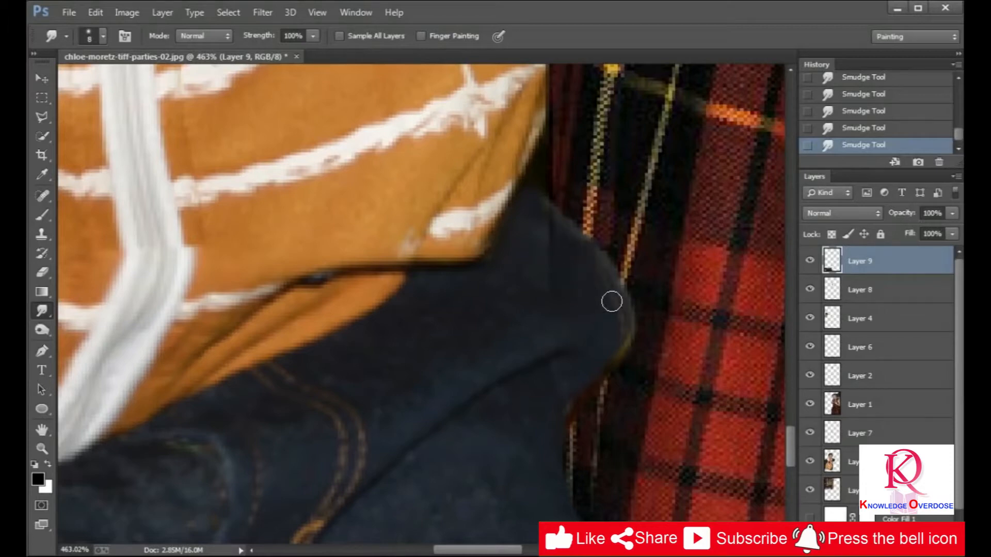
pyautogui.scroll(-2, 550, 299)
pyautogui.scroll(-2, 514, 267)
pyautogui.scroll(3, 463, 286)
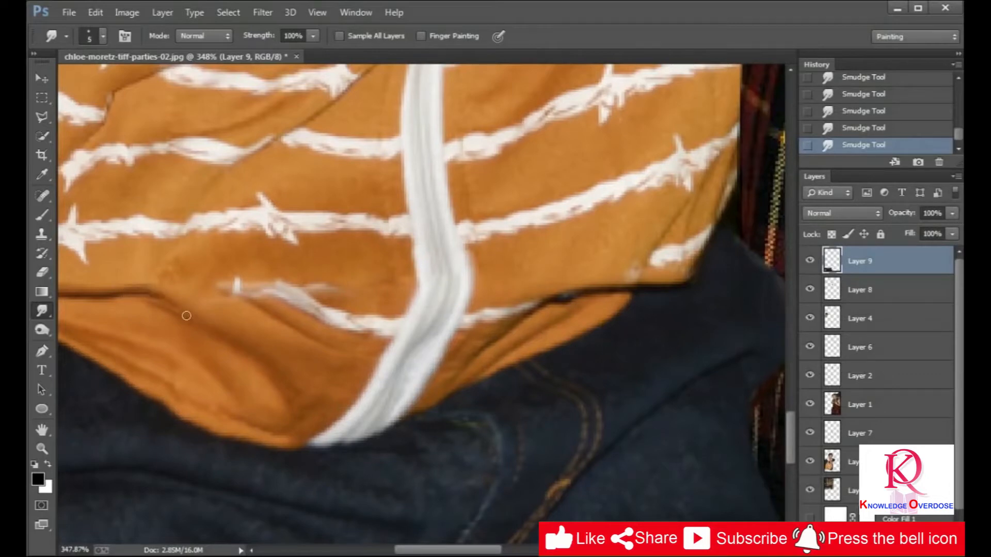
pyautogui.scroll(-5, 177, 308)
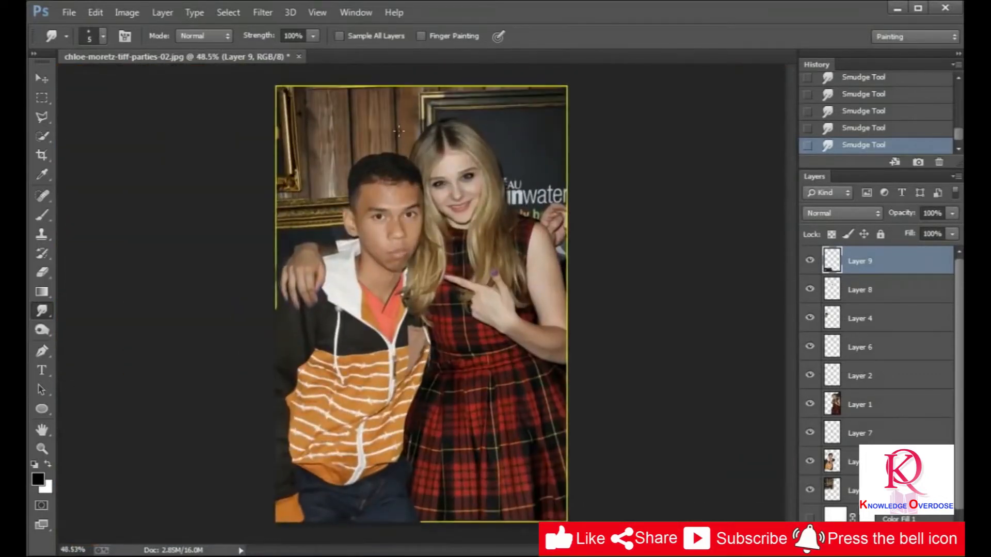
# Erase the part of the arm on Layer 4 that overlaps the white hood beside the woman's hand.
pyautogui.scroll(5, 337, 235)
pyautogui.click(856, 318)
pyautogui.press('e')
pyautogui.moveTo(413, 234)
pyautogui.mouseDown()
pyautogui.moveTo(433, 246)
pyautogui.moveTo(400, 252)
pyautogui.mouseUp()
pyautogui.click(434, 245)
pyautogui.rightClick(440, 248)
pyautogui.click(484, 349)
pyautogui.moveTo(395, 247); pyautogui.dragTo(360, 304)
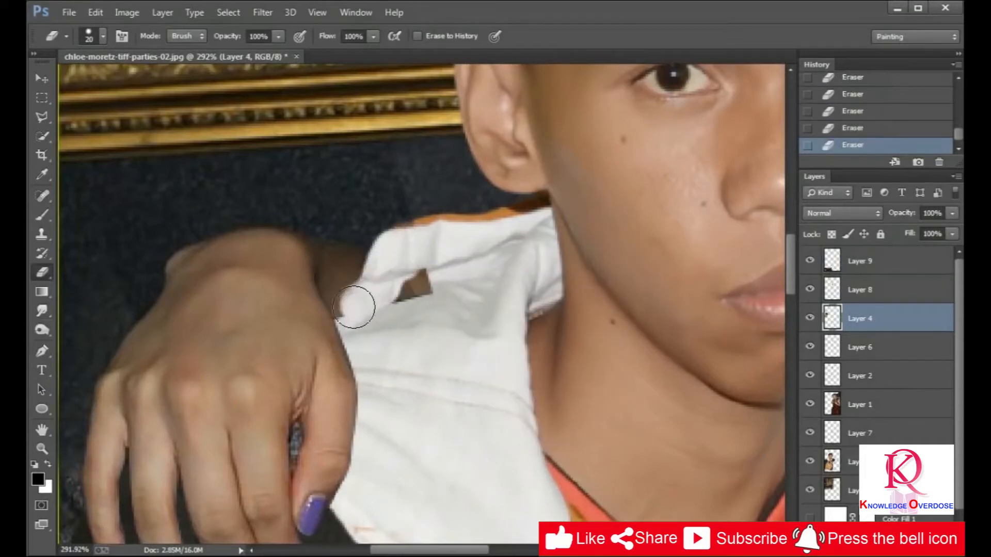
pyautogui.scroll(-2, 407, 312)
pyautogui.scroll(3, 80, 279)
# Brighten Layer 4 slightly with Curves and clean the hand's outer edge with a small eraser.
pyautogui.hotkey('ctrl', 'm')
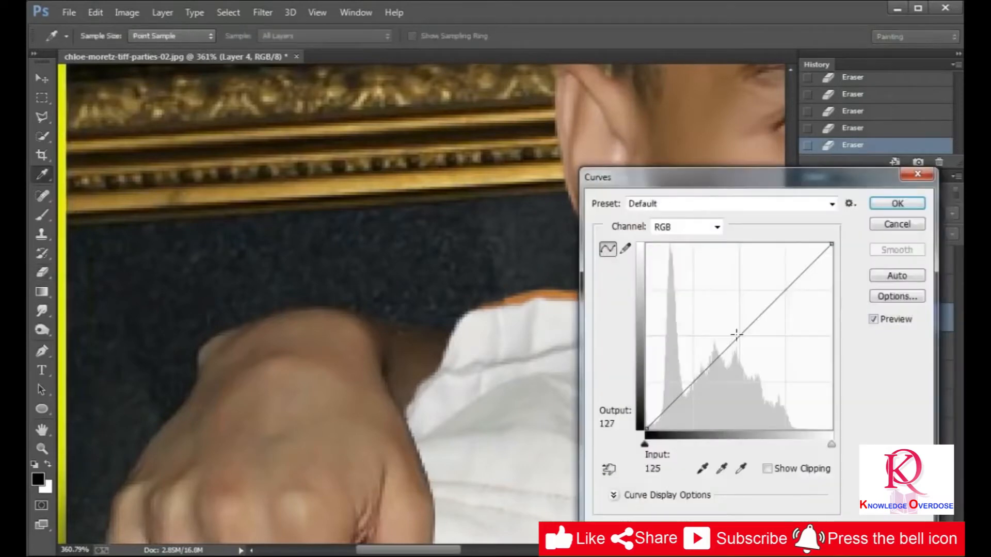
pyautogui.moveTo(737, 336); pyautogui.dragTo(725, 332)
pyautogui.press('Return')
pyautogui.moveTo(200, 150)
pyautogui.mouseDown()
pyautogui.moveTo(453, 196)
pyautogui.moveTo(113, 286)
pyautogui.mouseUp()
# Sample the dark hair color and paint fine 1 px strokes along the top of the man's hair on Layer 9.
pyautogui.scroll(-6, 114, 287)
pyautogui.scroll(5, 422, 359)
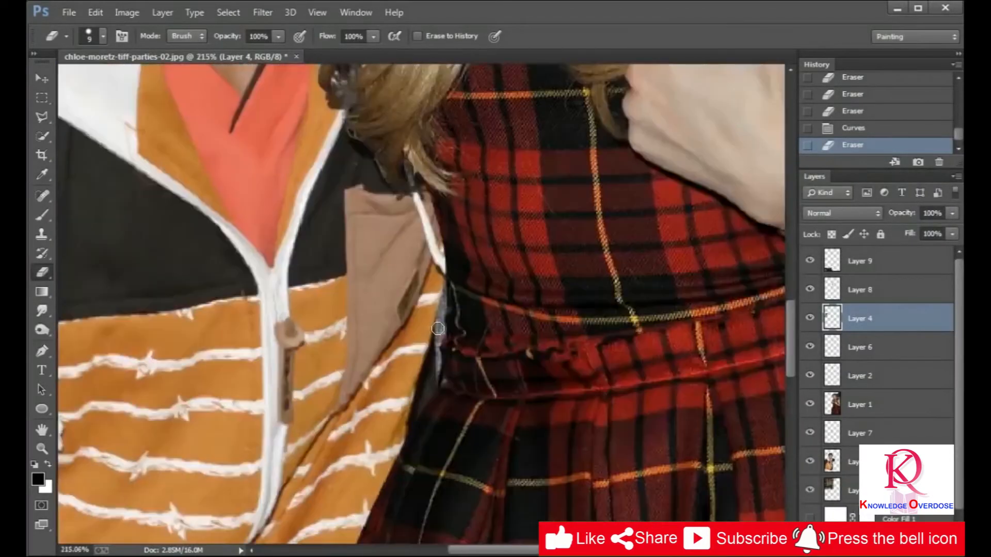
pyautogui.scroll(-5, 421, 361)
pyautogui.scroll(4, 418, 302)
pyautogui.scroll(-4, 413, 294)
pyautogui.scroll(6, 369, 156)
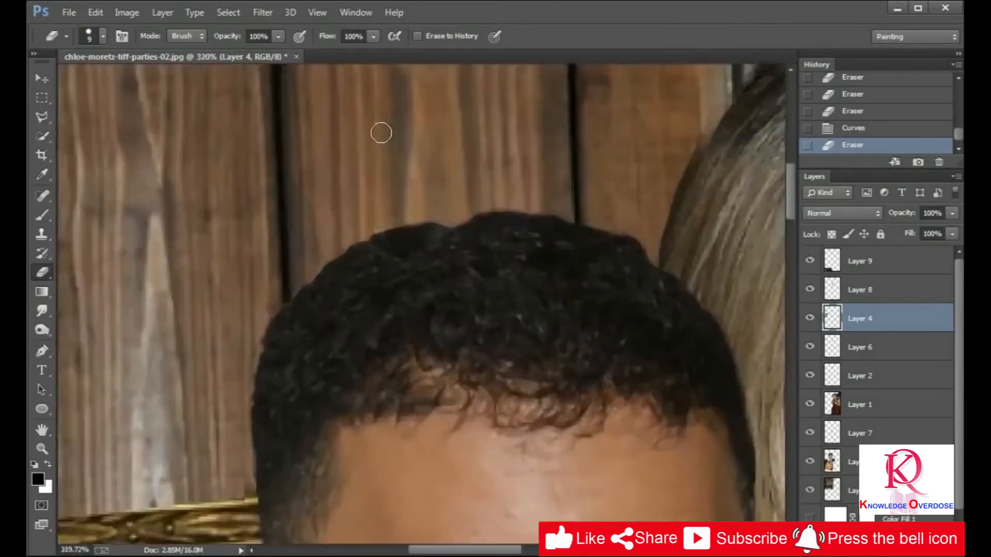
pyautogui.click(43, 176)
pyautogui.click(309, 319)
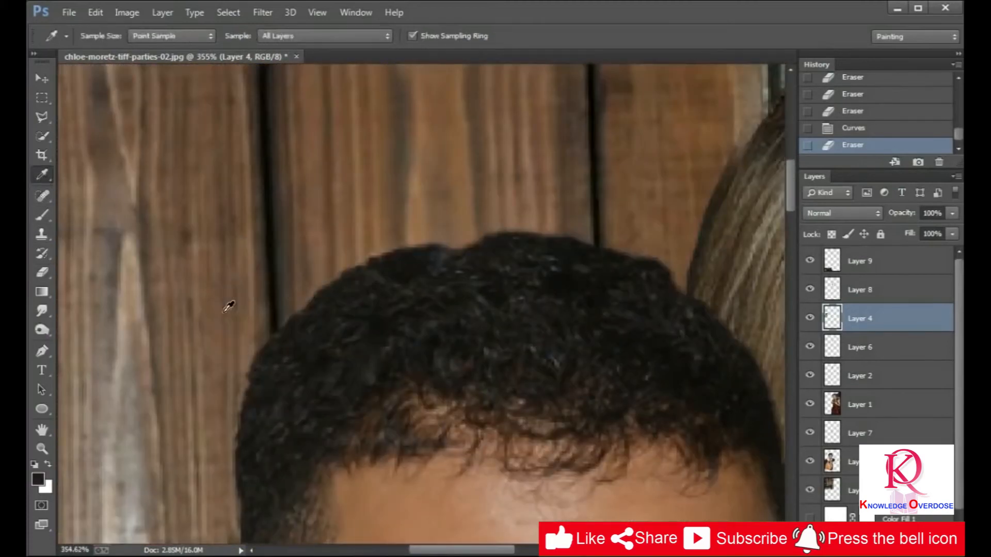
pyautogui.click(42, 215)
pyautogui.scroll(8, 555, 237)
pyautogui.click(872, 261)
pyautogui.rightClick(547, 251)
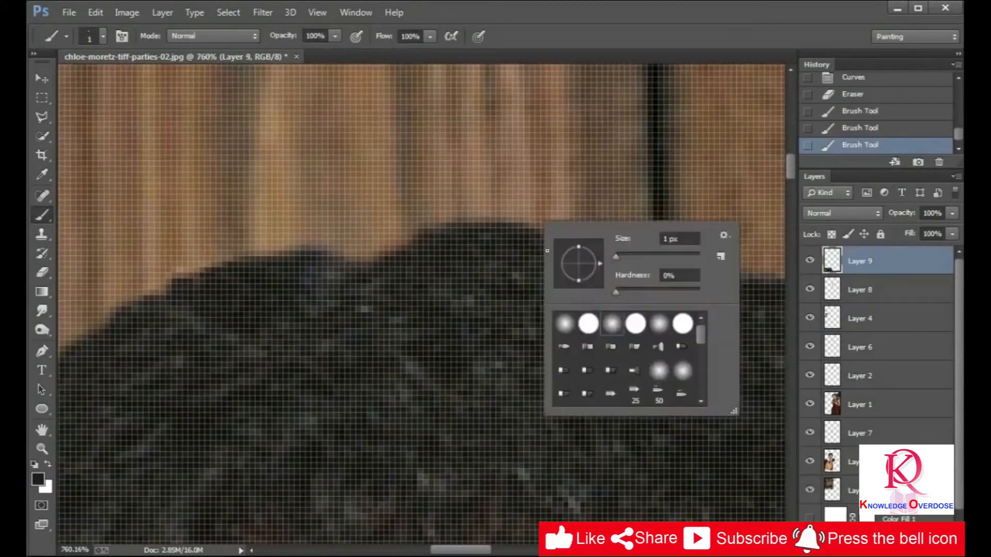
pyautogui.moveTo(487, 221); pyautogui.dragTo(565, 232)
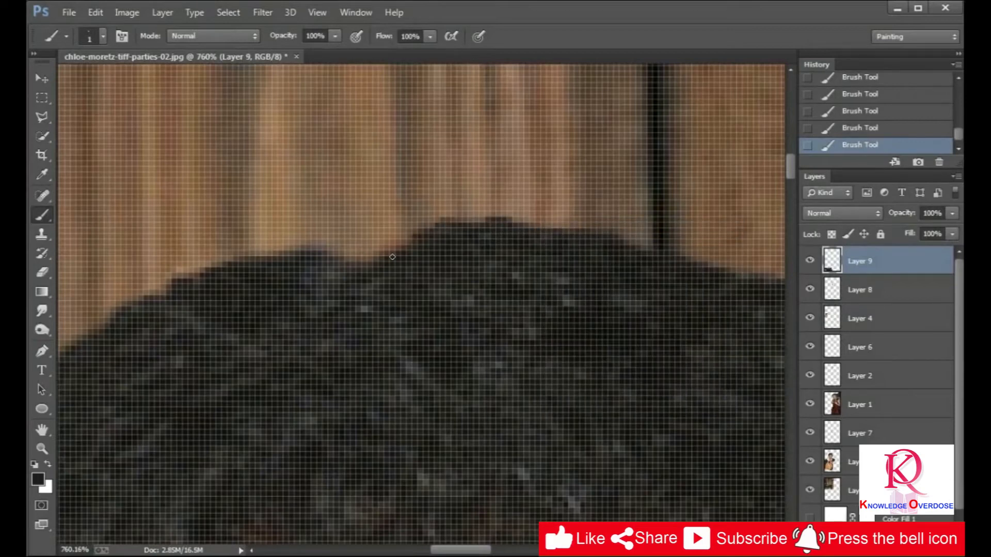
pyautogui.scroll(-8, 258, 260)
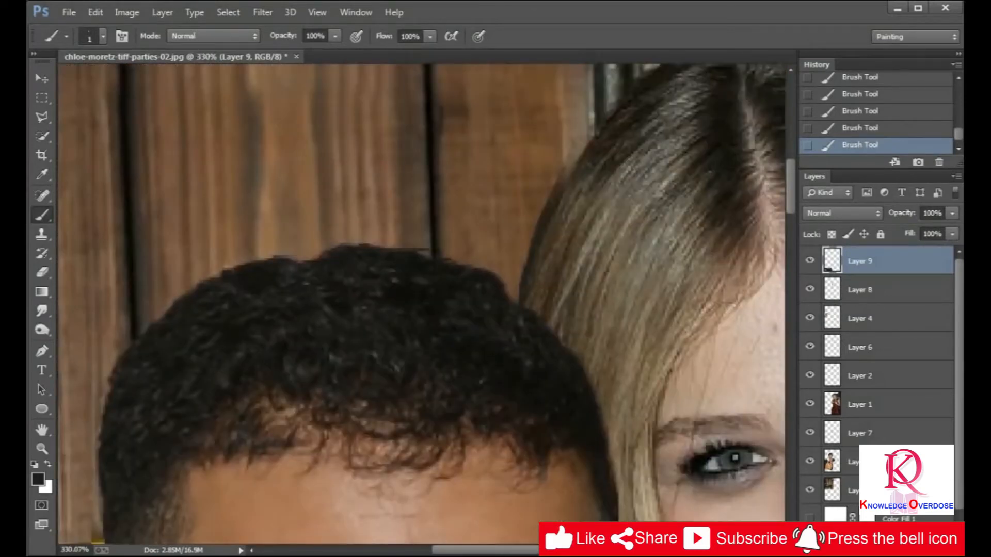
# Sample a brown skin tone and blend the man's face edge on Layer 5 with the Mixer Brush.
pyautogui.scroll(-10, 509, 299)
pyautogui.scroll(11, 412, 206)
pyautogui.click(42, 175)
pyautogui.click(384, 191)
pyautogui.rightClick(43, 215)
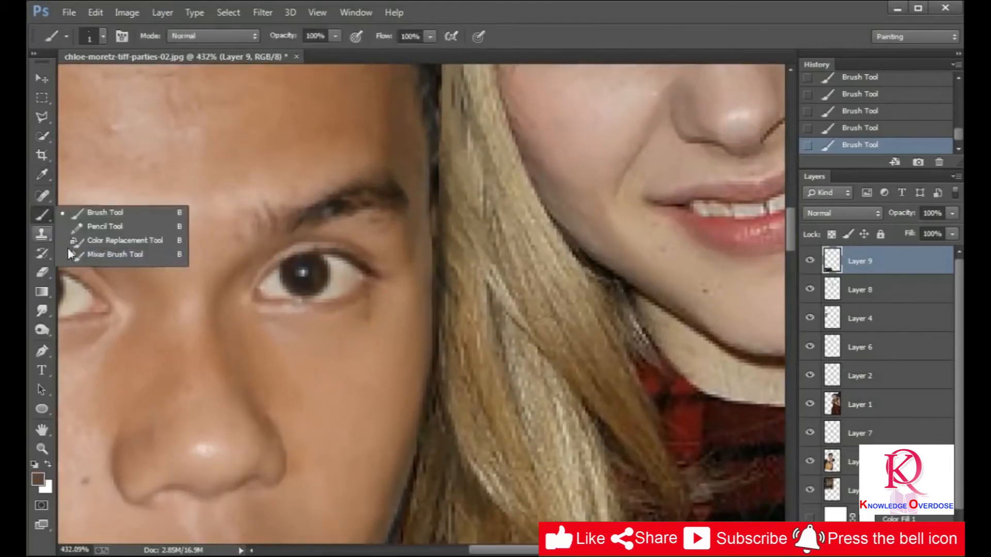
pyautogui.click(837, 132)
pyautogui.click(851, 461)
pyautogui.moveTo(420, 265); pyautogui.dragTo(411, 152)
pyautogui.moveTo(411, 152); pyautogui.dragTo(423, 188)
pyautogui.scroll(-10, 423, 276)
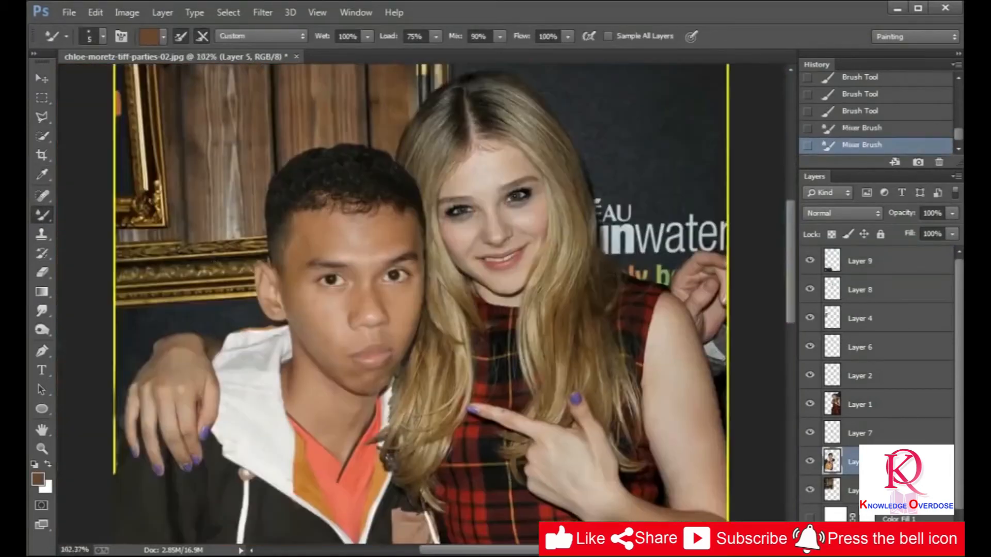
# Add a new layer below Layer 5 and paint a black 6 px shadow around the man's ear.
pyautogui.scroll(5, 215, 324)
pyautogui.hotkey('ctrl', 'shift', 'alt', 'n')
pyautogui.rightClick(42, 215)
pyautogui.click(83, 212)
pyautogui.moveTo(396, 208); pyautogui.dragTo(383, 180)
pyautogui.moveTo(392, 235); pyautogui.dragTo(369, 154)
pyautogui.hotkey('ctrl', 'z')
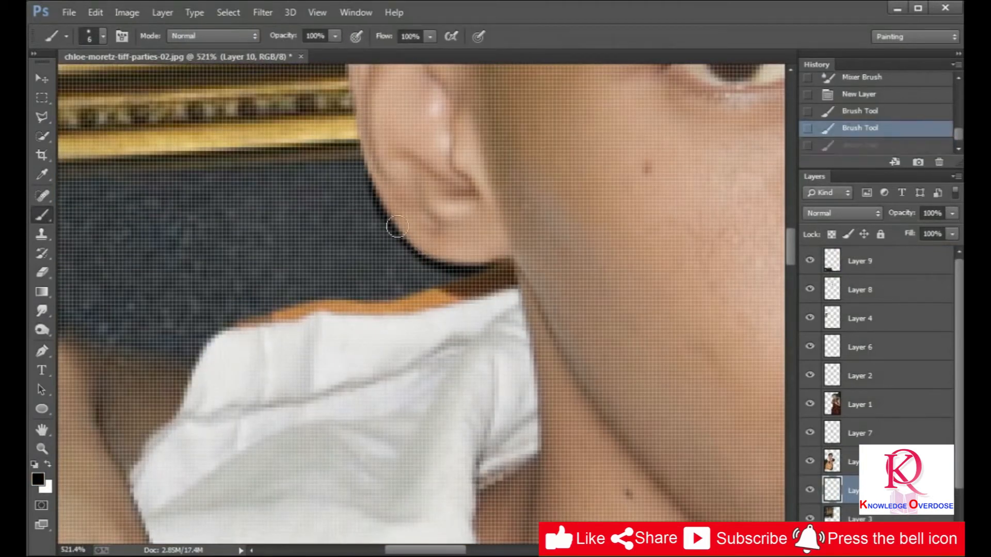
pyautogui.moveTo(441, 270); pyautogui.dragTo(467, 270)
pyautogui.scroll(-15, 538, 253)
pyautogui.scroll(4, 622, 277)
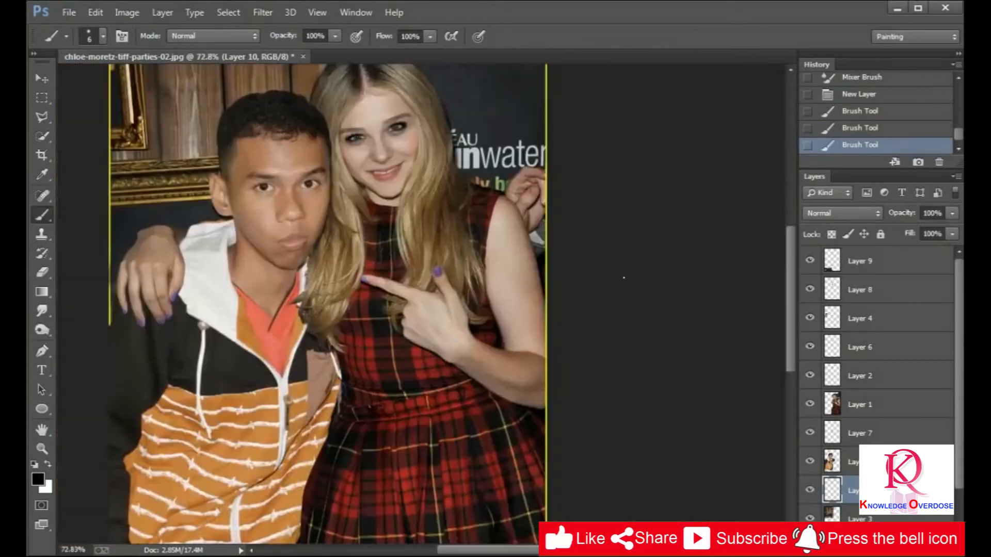
# Add a new layer above Layer 5 and paint soft black shadows along the fingers on the man's shoulder.
pyautogui.click(879, 271)
pyautogui.scroll(-2, 594, 278)
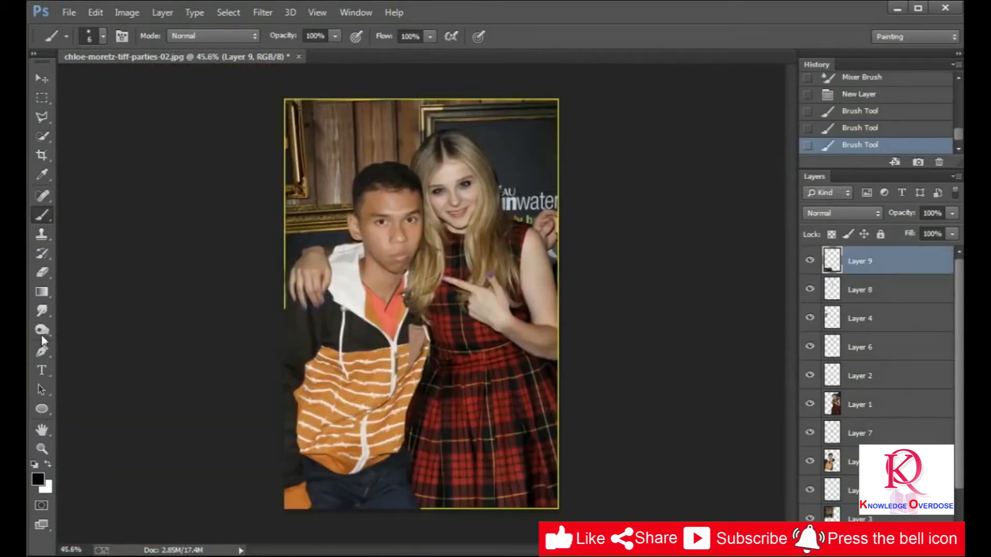
pyautogui.scroll(10, 292, 292)
pyautogui.click(856, 469)
pyautogui.click(919, 549)
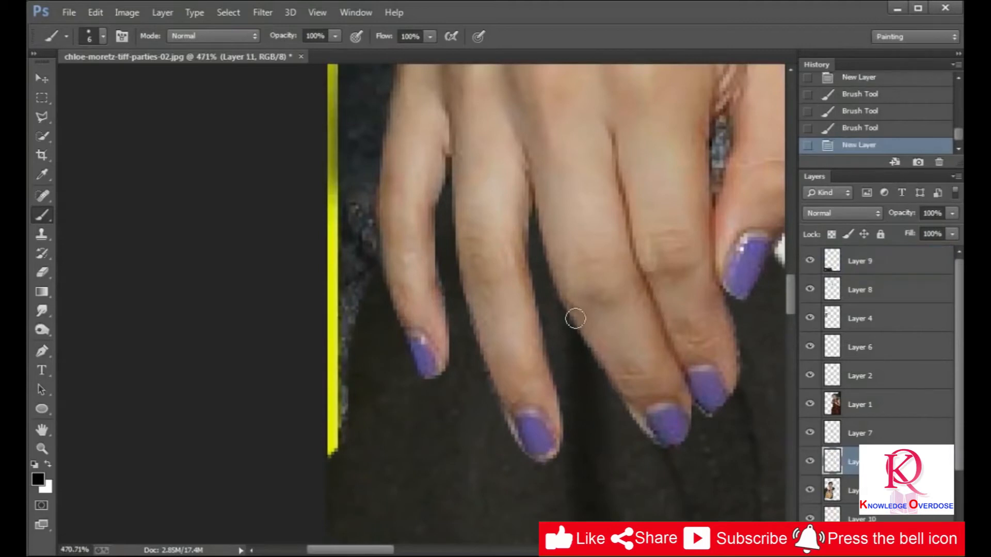
pyautogui.moveTo(576, 317); pyautogui.dragTo(636, 428)
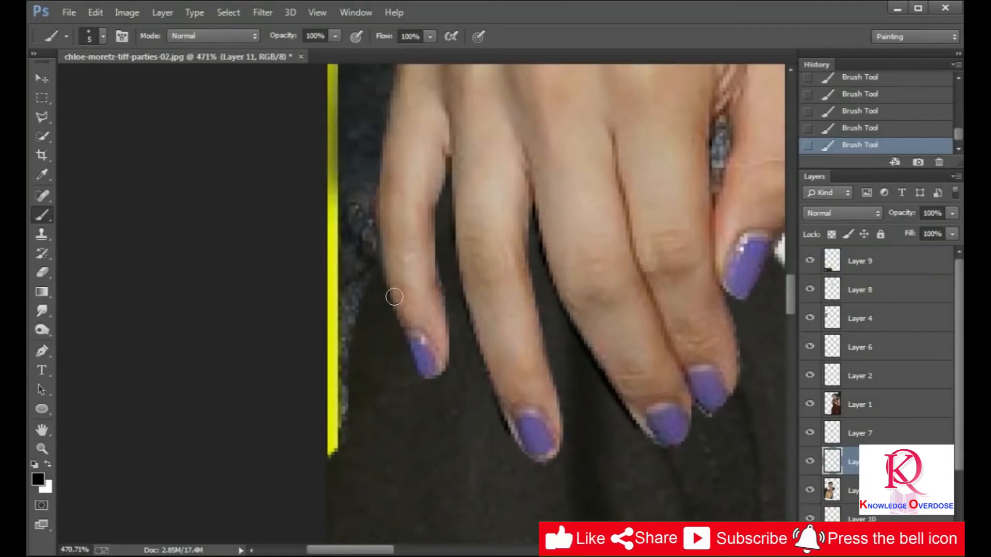
pyautogui.scroll(-3, 475, 376)
pyautogui.scroll(3, 671, 205)
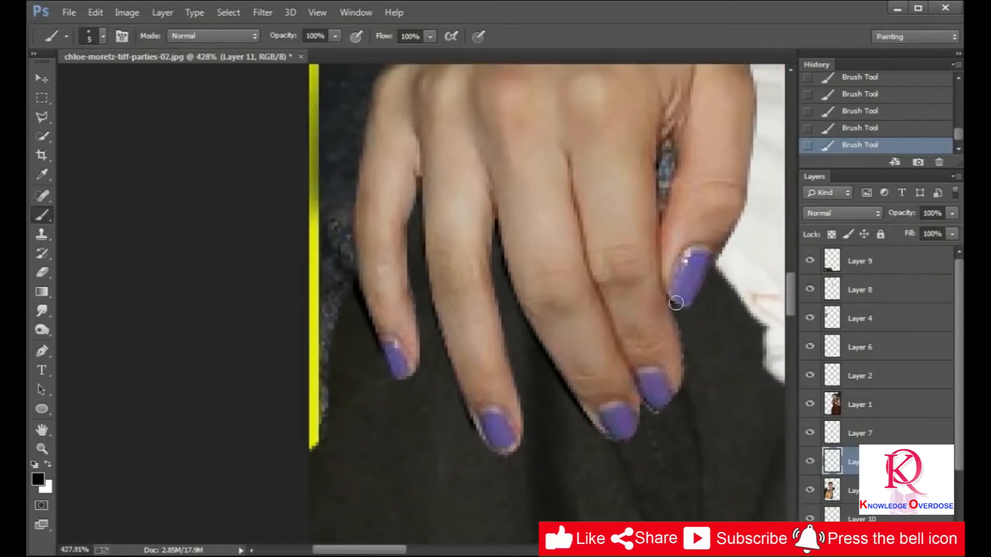
pyautogui.scroll(-3, 645, 398)
# Undo and redo the last two finger-shadow strokes to compare the hand with and without them.
pyautogui.hotkey('ctrl', 'alt', 'z')
pyautogui.hotkey('ctrl', 'alt', 'z')
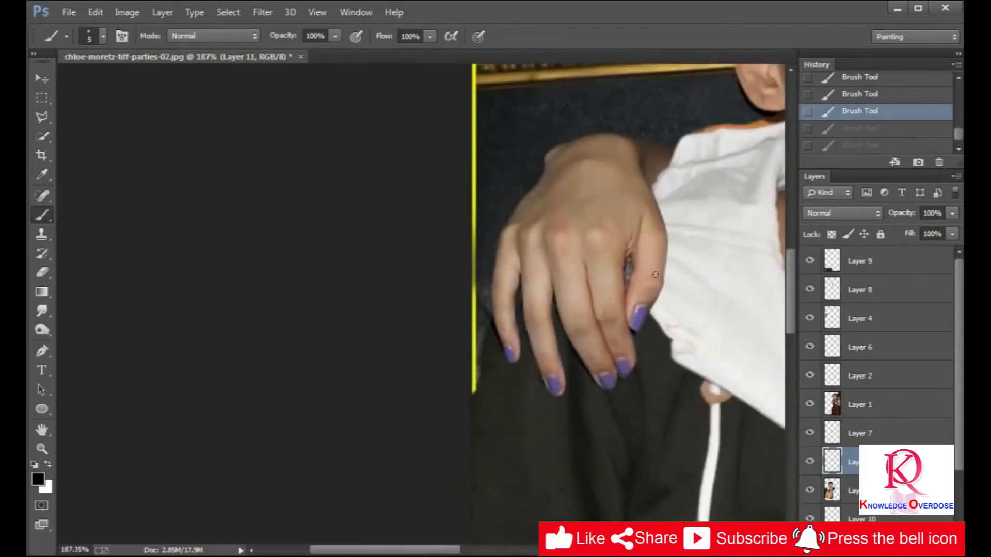
pyautogui.scroll(4, 561, 359)
pyautogui.hotkey('ctrl', 'shift', 'z')
pyautogui.hotkey('ctrl', 'shift', 'z')
# Stamp all visible layers into a new merged layer on top of the stack.
pyautogui.scroll(-7, 568, 356)
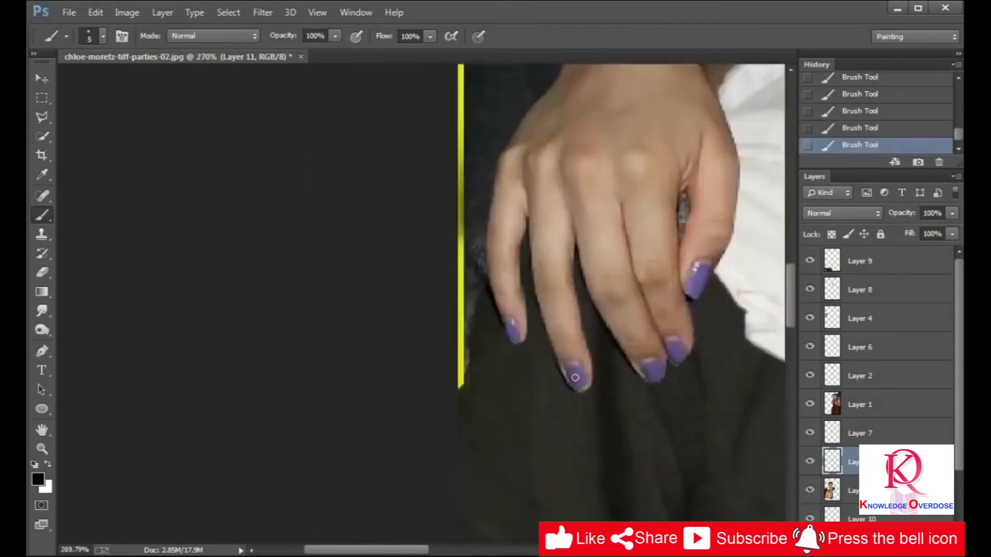
pyautogui.hotkey('ctrl', 'shift', 'alt', 'e')
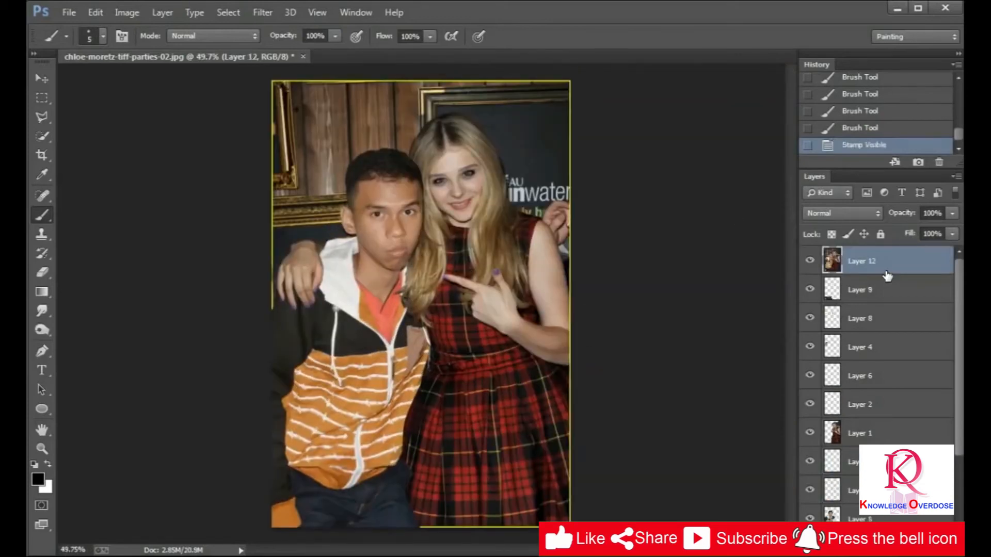
# Adjust the merged layer's tones slightly with Curves.
pyautogui.hotkey('ctrl', 'm')
pyautogui.moveTo(741, 333); pyautogui.dragTo(741, 342)
pyautogui.press('Return')
# Crop the photo slightly inward on all sides to remove the yellow border line around its edges.
pyautogui.scroll(-1, 421, 304)
pyautogui.scroll(1, 422, 304)
pyautogui.click(42, 155)
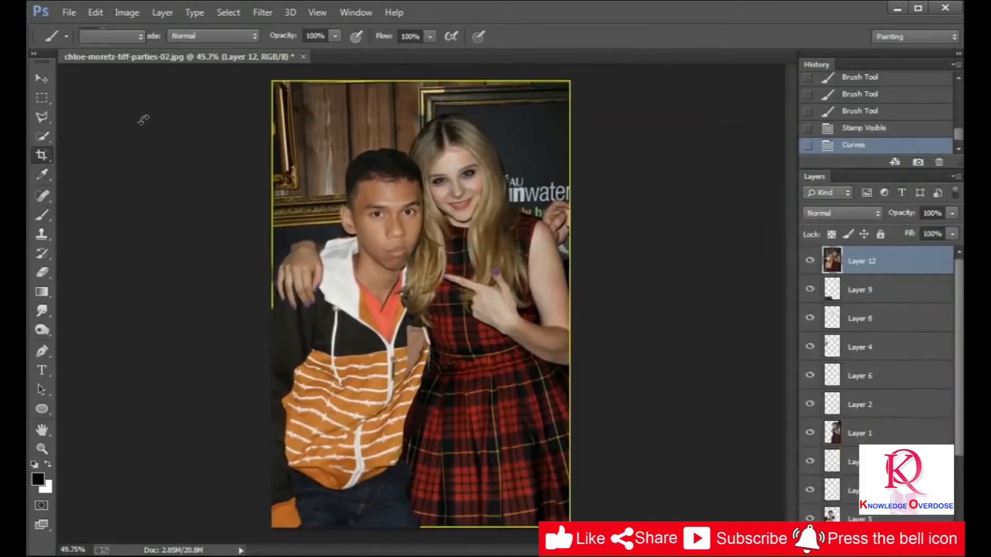
pyautogui.scroll(15, 300, 88)
pyautogui.moveTo(291, 75); pyautogui.dragTo(304, 91)
pyautogui.scroll(-10, 304, 92)
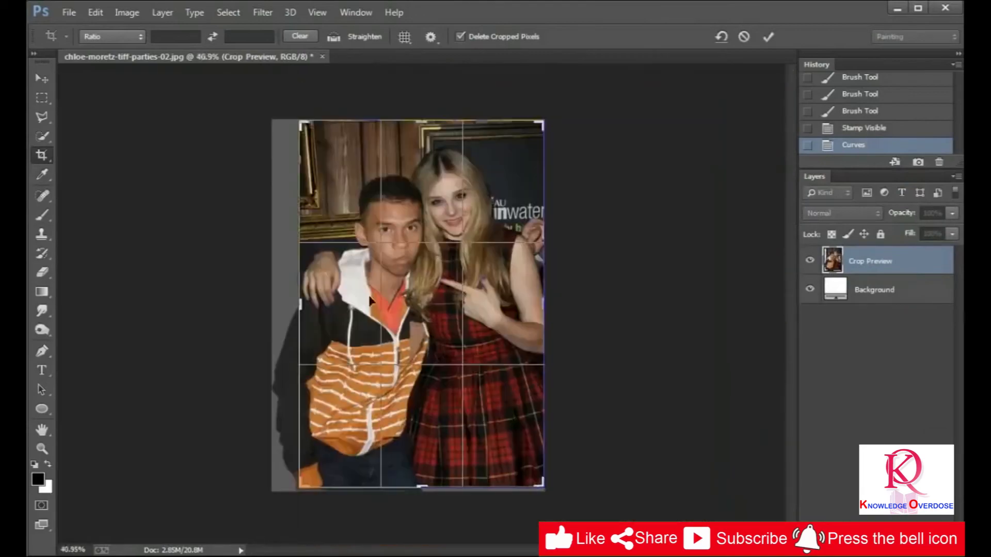
pyautogui.scroll(12, 545, 491)
pyautogui.moveTo(567, 508); pyautogui.dragTo(557, 500)
pyautogui.press('Return')
pyautogui.scroll(-13, 559, 501)
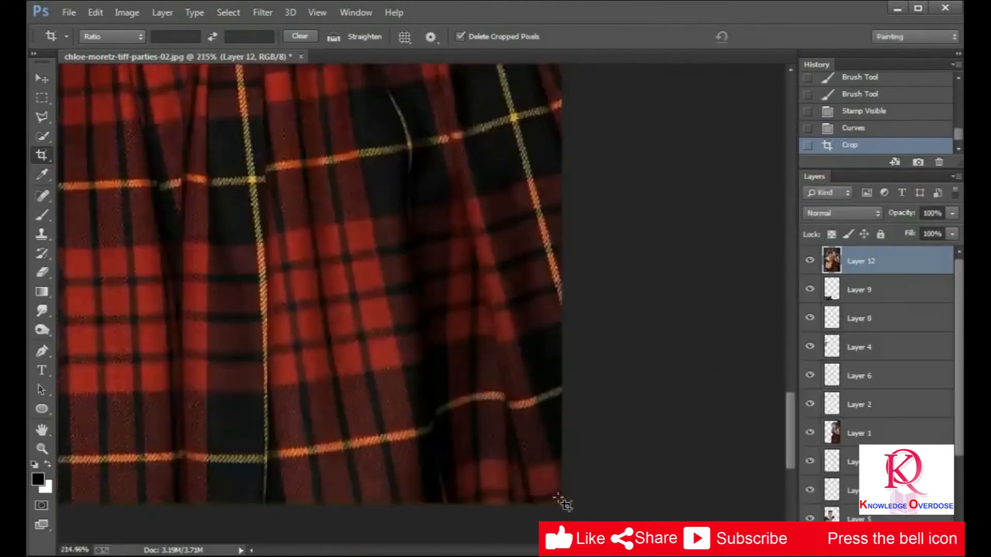
# Select the plain dark wall area above the lettering beside the woman's head with the Polygonal Lasso and copy it to a new layer.
pyautogui.scroll(7, 580, 258)
pyautogui.scroll(3, 580, 259)
pyautogui.press('l')
pyautogui.scroll(-9, 572, 72)
pyautogui.scroll(7, 573, 73)
pyautogui.click(566, 66)
pyautogui.click(360, 71)
pyautogui.click(354, 114)
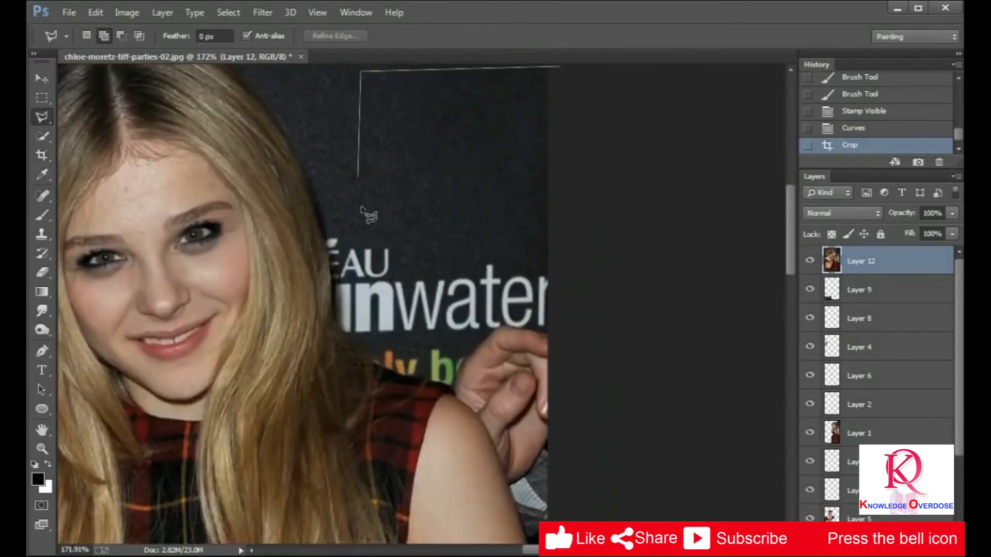
pyautogui.doubleClick(563, 255)
pyautogui.hotkey('ctrl', 'j')
# Outline the stray hand behind the woman's shoulder with the Pen tool, convert the path to a selection and clear the hand from Layer 12.
pyautogui.scroll(3, 583, 465)
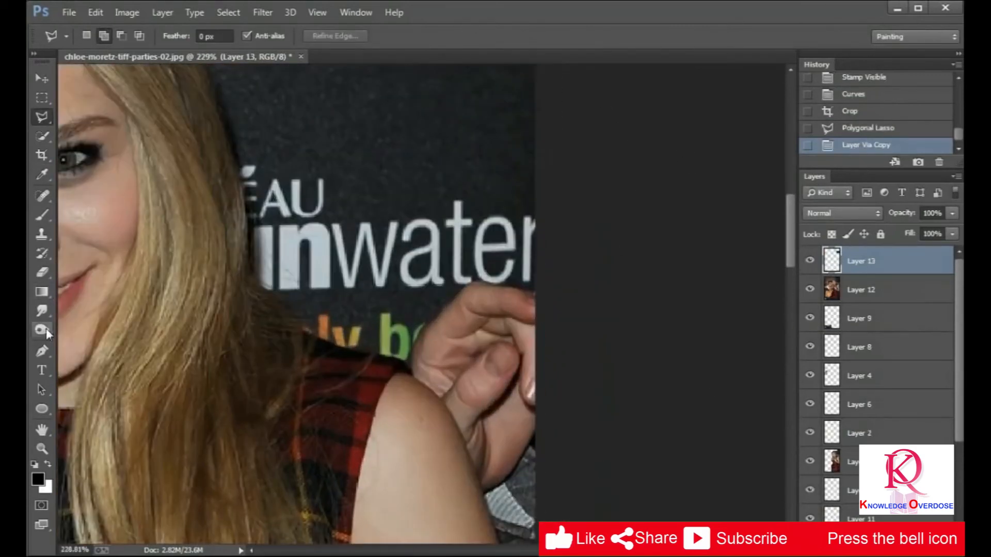
pyautogui.click(43, 352)
pyautogui.click(385, 359)
pyautogui.moveTo(408, 367); pyautogui.dragTo(413, 375)
pyautogui.moveTo(460, 435); pyautogui.dragTo(472, 480)
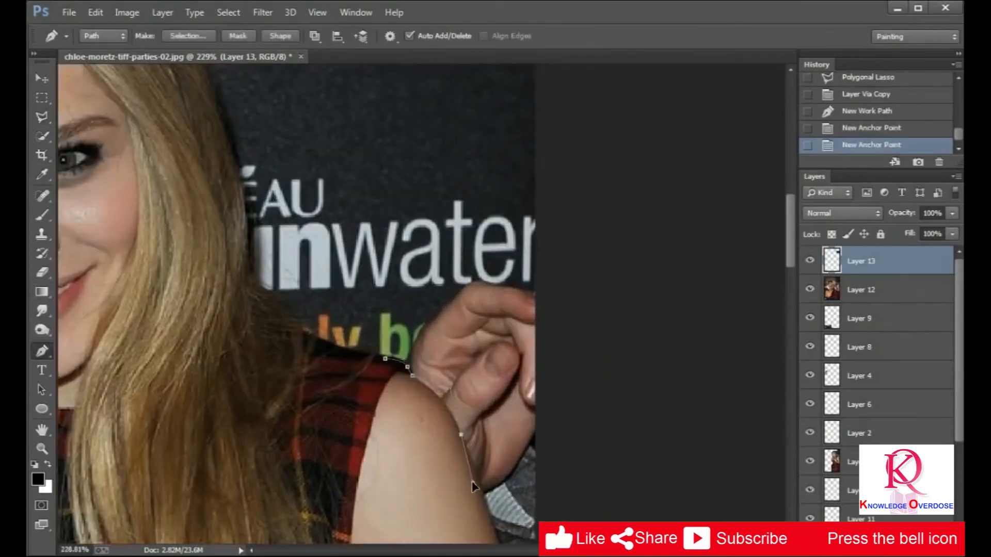
pyautogui.click(472, 469)
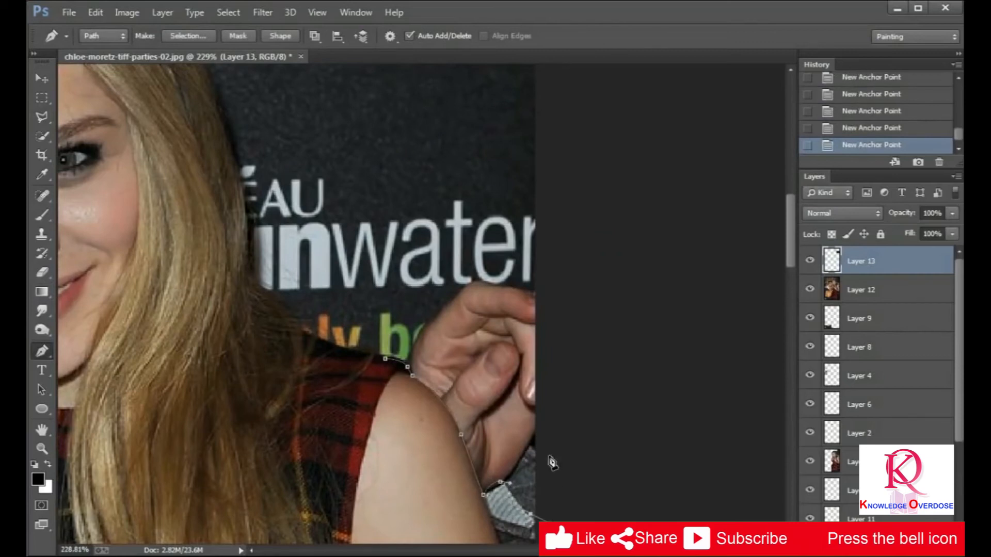
pyautogui.hotkey('ctrl', 'Return')
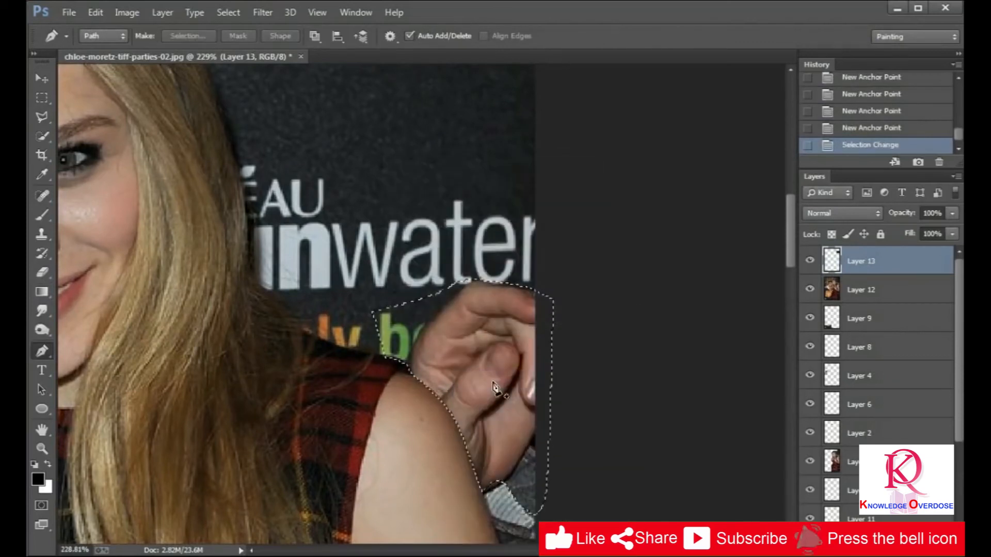
pyautogui.press('Delete')
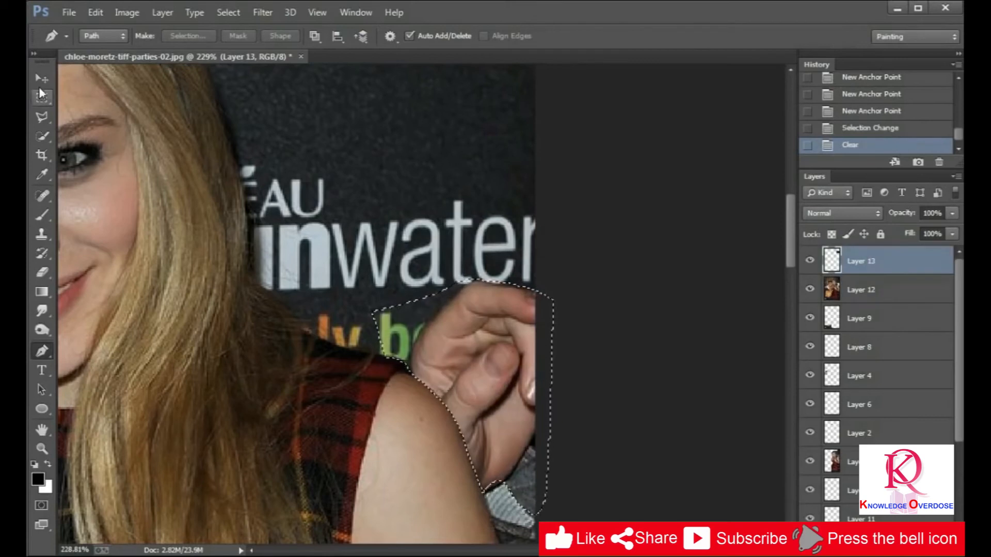
# Deselect, move the copied wall patch down over the stray hand and place its layer directly below Layer 12.
pyautogui.click(42, 78)
pyautogui.click(41, 97)
pyautogui.click(192, 143)
pyautogui.click(41, 78)
pyautogui.moveTo(448, 187); pyautogui.dragTo(478, 498)
pyautogui.moveTo(873, 262); pyautogui.dragTo(851, 304)
pyautogui.moveTo(494, 397); pyautogui.dragTo(495, 410)
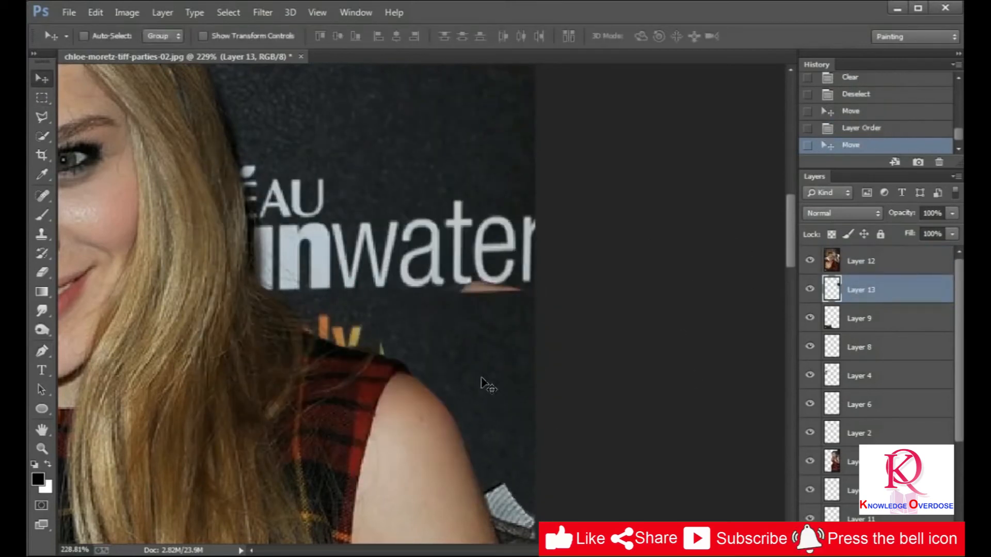
# Stretch the wall patch slightly upward with Free Transform to cover the remaining sliver of the hand beneath the lettering.
pyautogui.hotkey('ctrl', 't')
pyautogui.moveTo(472, 287); pyautogui.dragTo(472, 282)
pyautogui.moveTo(472, 282); pyautogui.dragTo(472, 282)
pyautogui.press('Return')
pyautogui.scroll(-4, 472, 284)
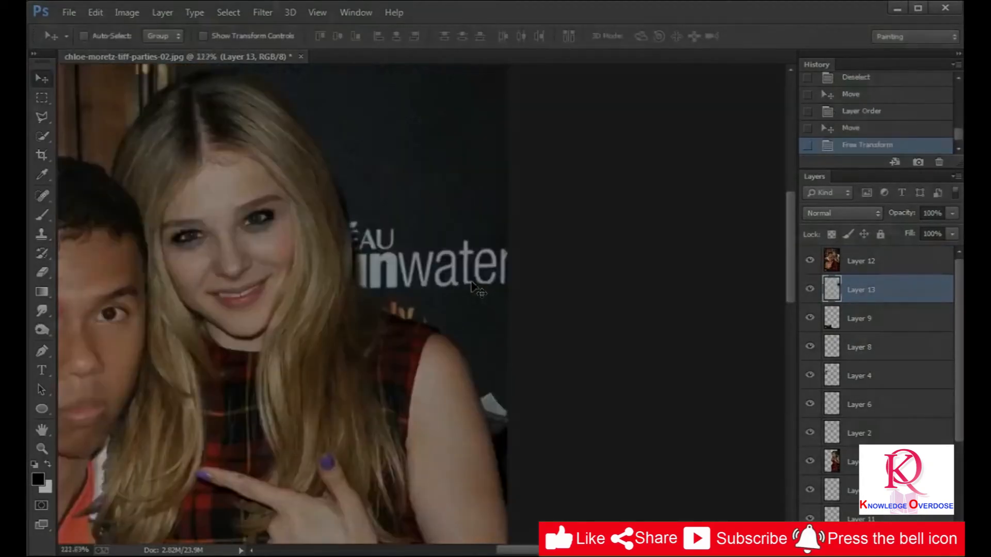
pyautogui.scroll(-3, 472, 288)
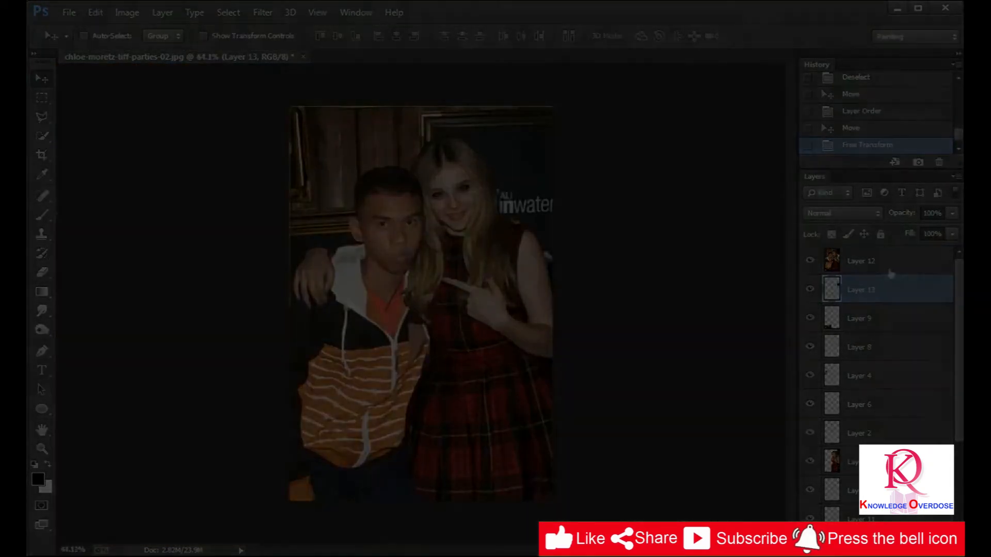